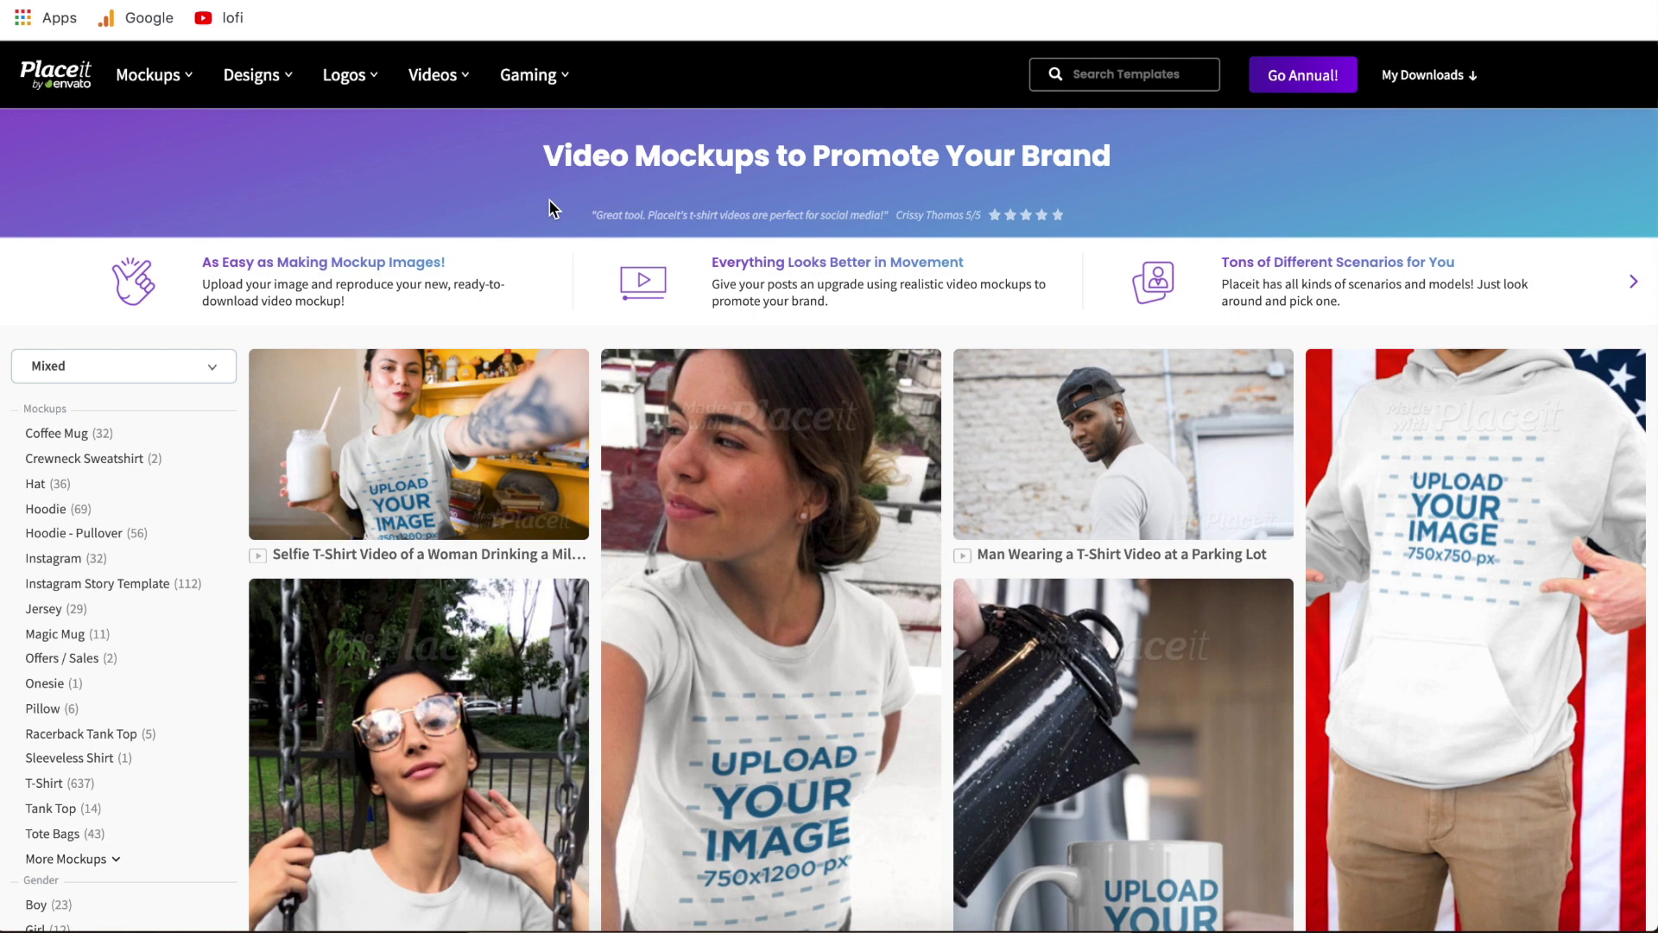
Step: Go back to the Placeit home page with the Freebies and T-Shirt Mockups rows
{"action": "scroll", "coordinate": [549, 200], "scroll_direction": "down", "scroll_amount": 3}
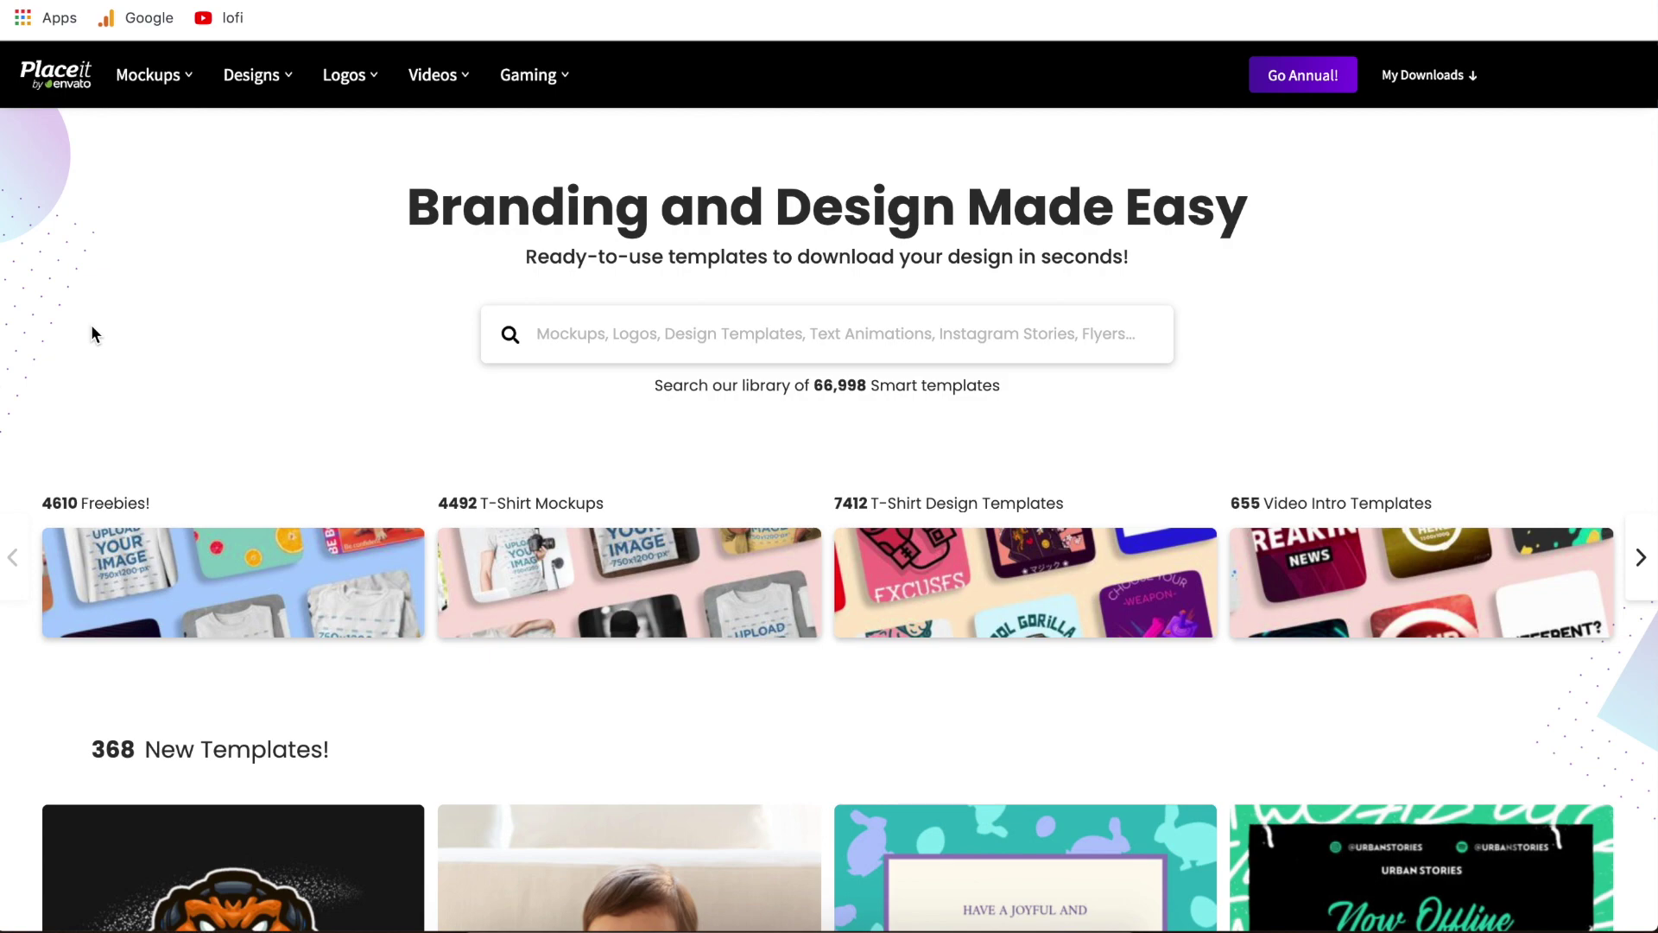
Step: Bring up the Mockups mega menu listing Mockup Generator, Apparel Videos, Hoodies and T-Shirts
{"action": "scroll", "coordinate": [418, 432], "scroll_direction": "down", "scroll_amount": 5}
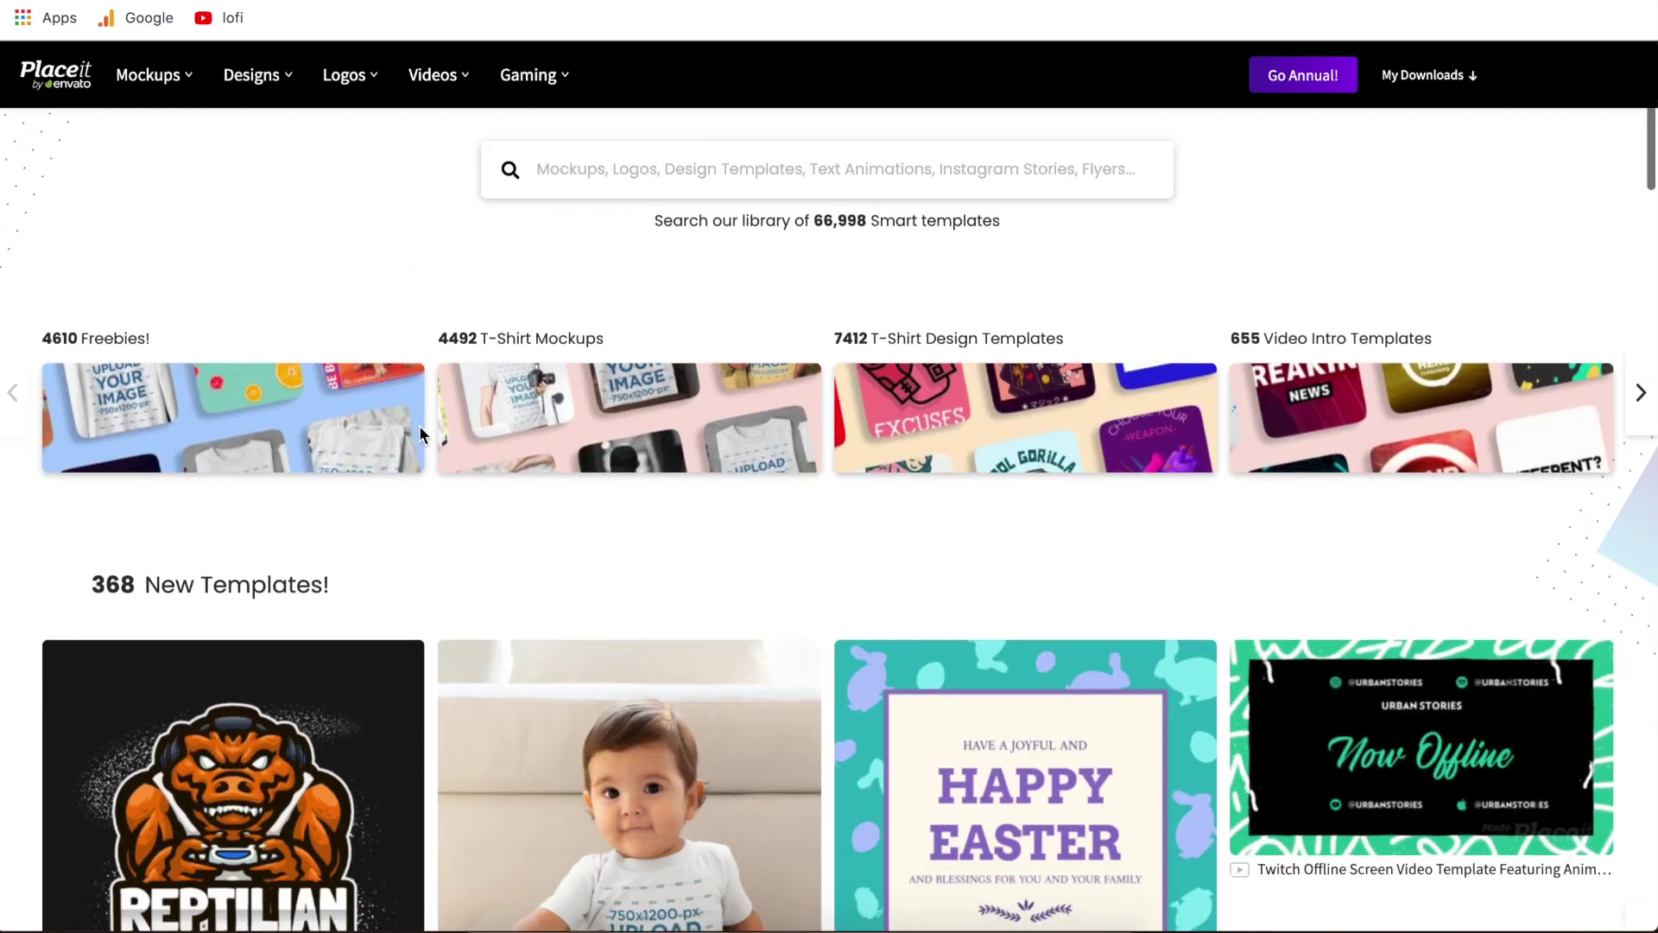
{"action": "scroll", "coordinate": [418, 433], "scroll_direction": "up", "scroll_amount": 5}
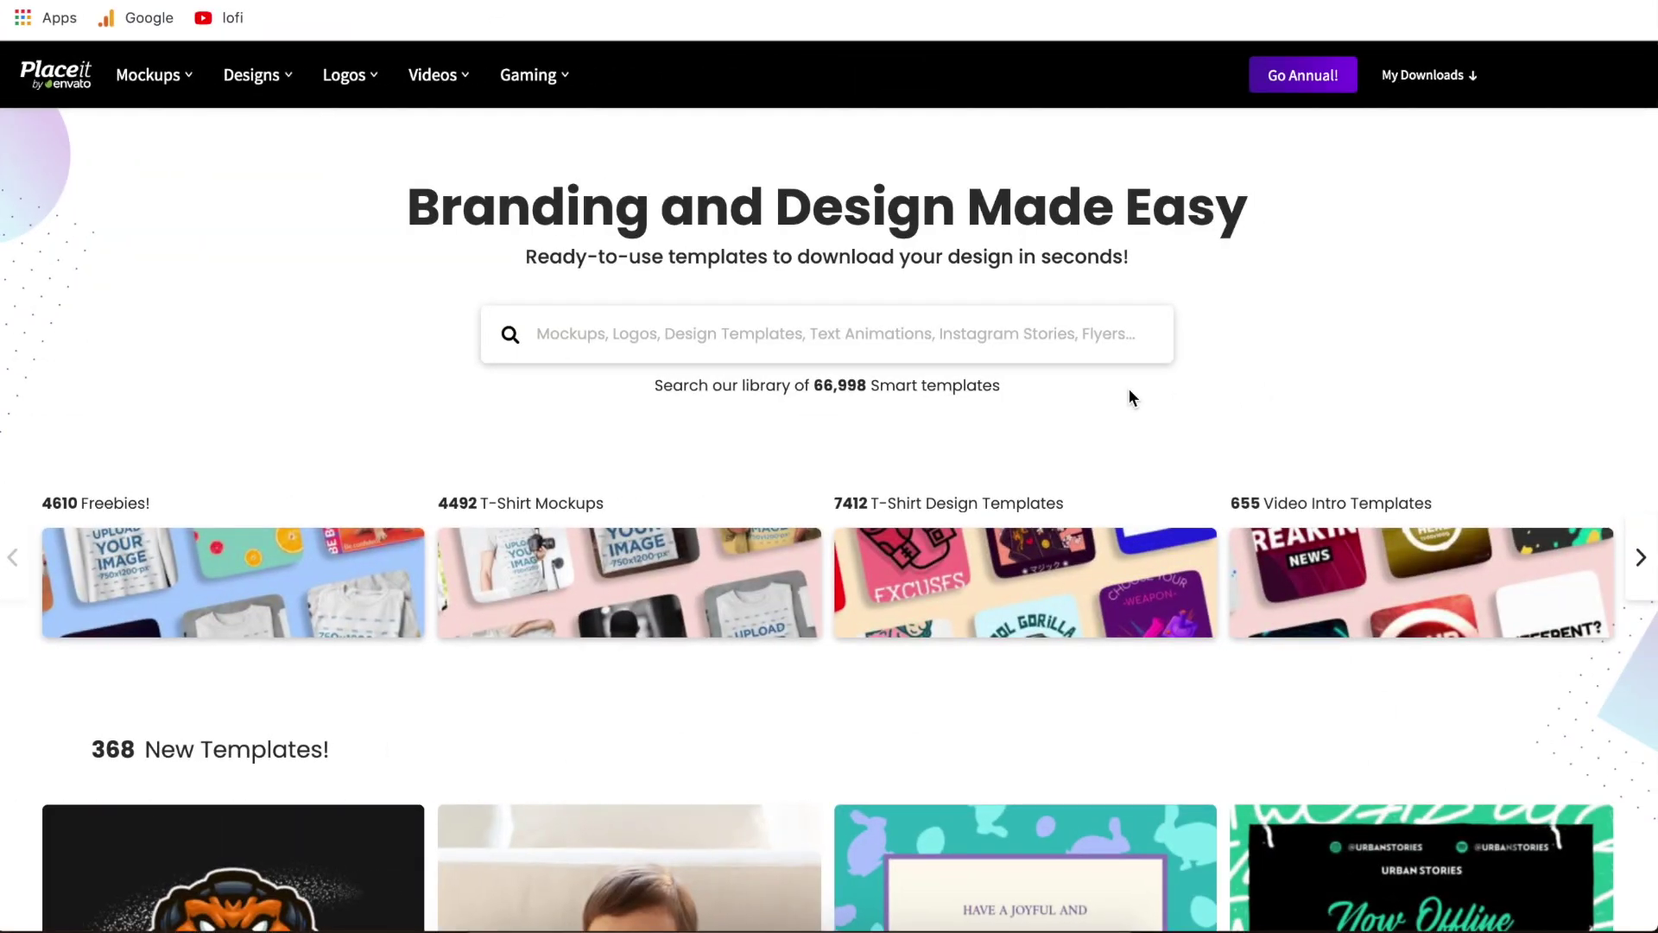
{"action": "mouse_move", "coordinate": [170, 75]}
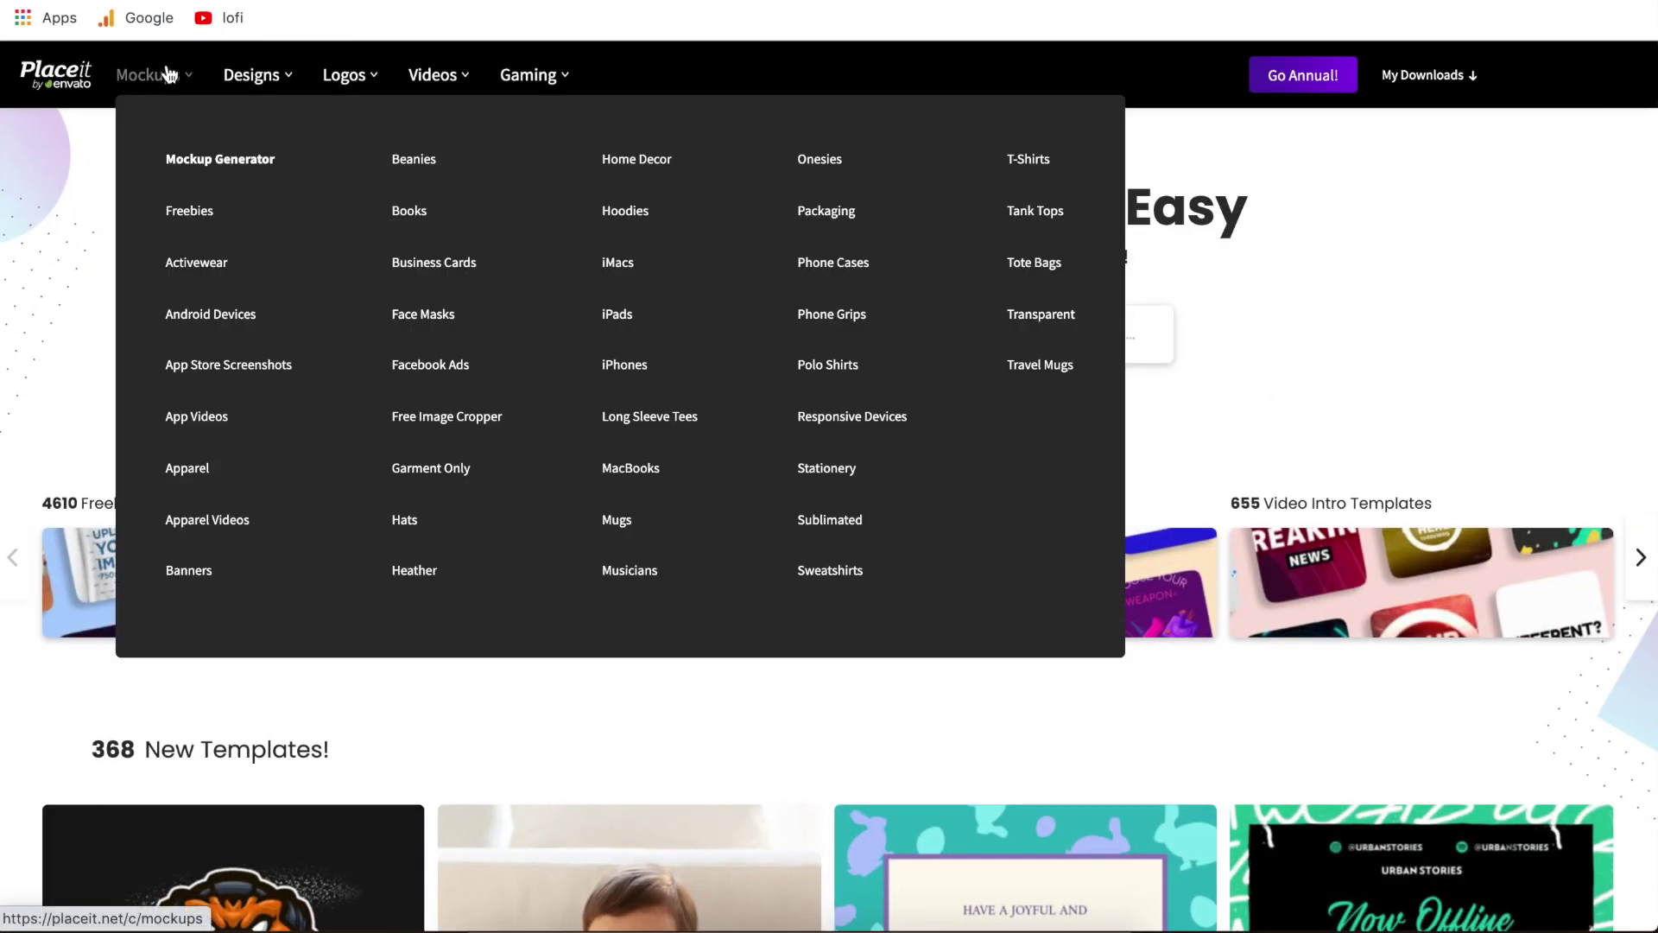
Step: Go to the Apparel Videos gallery and browse its T-shirt video templates
{"action": "left_click", "coordinate": [198, 523]}
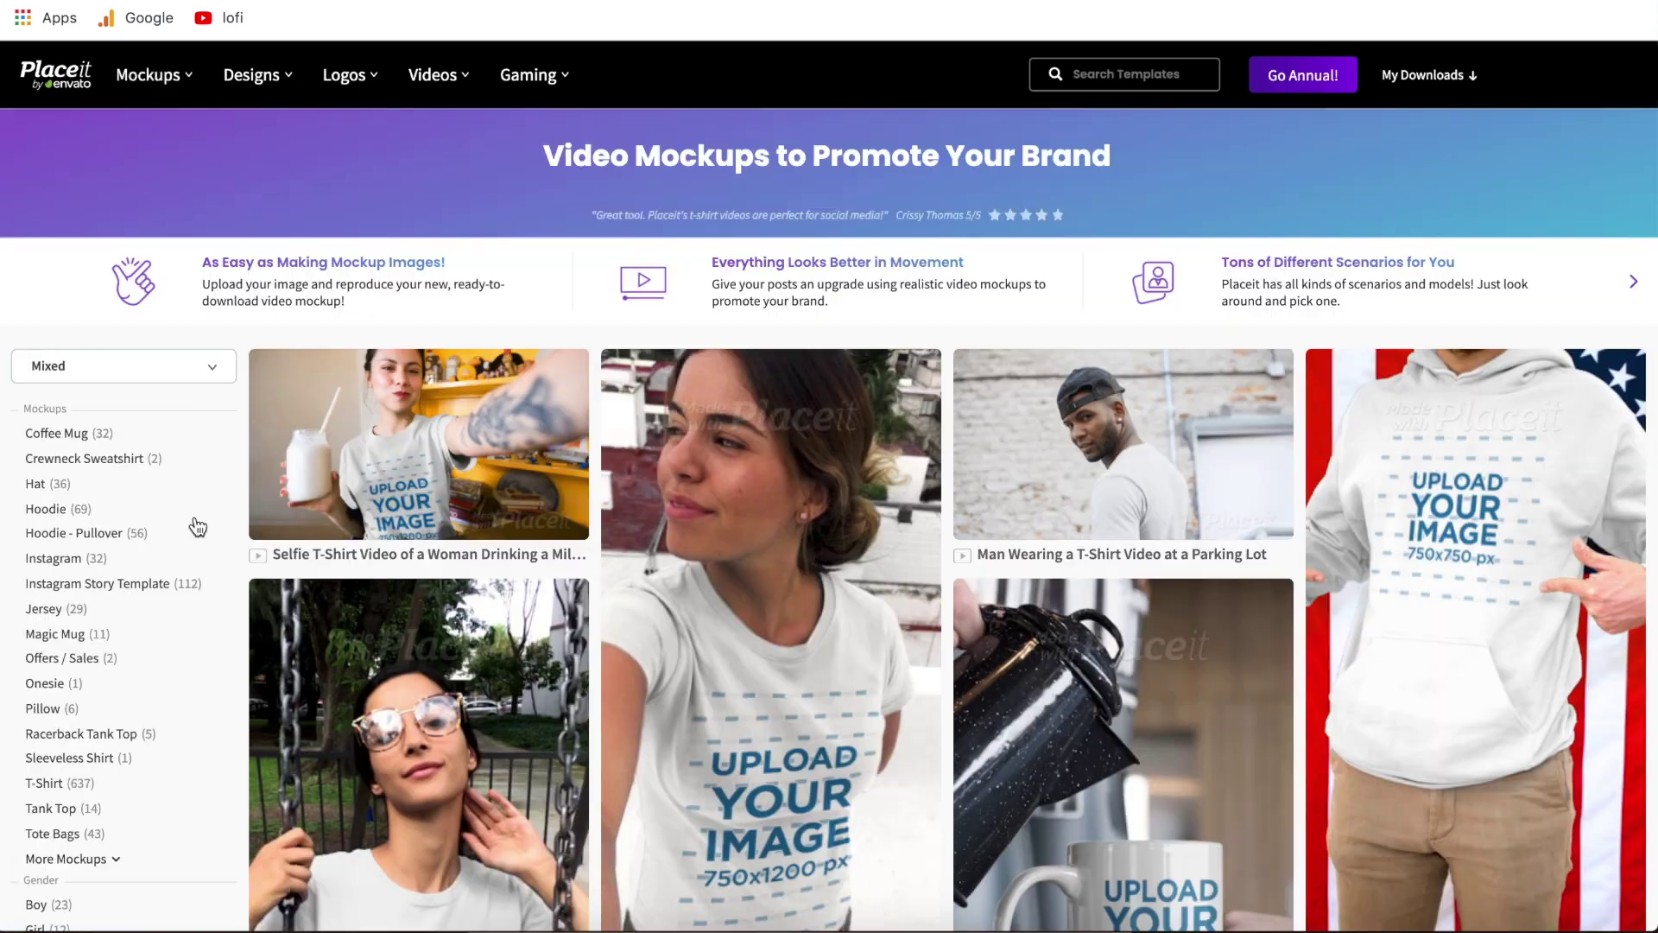
{"action": "scroll", "coordinate": [600, 354], "scroll_direction": "down", "scroll_amount": 3}
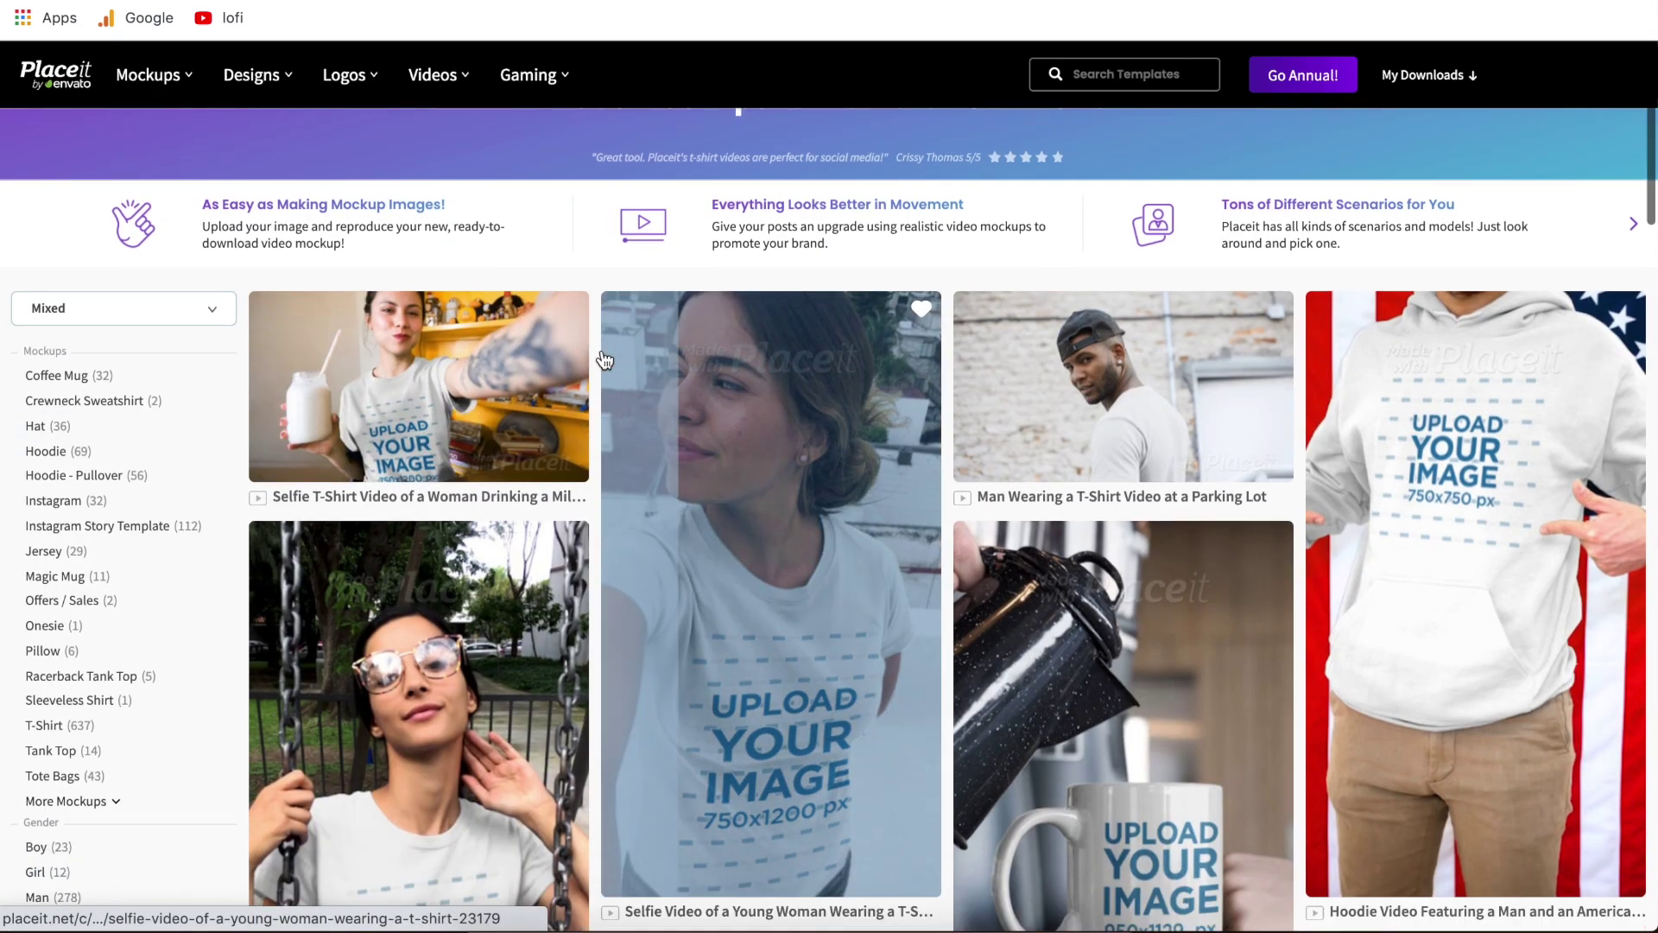
{"action": "scroll", "coordinate": [605, 360], "scroll_direction": "down", "scroll_amount": 20}
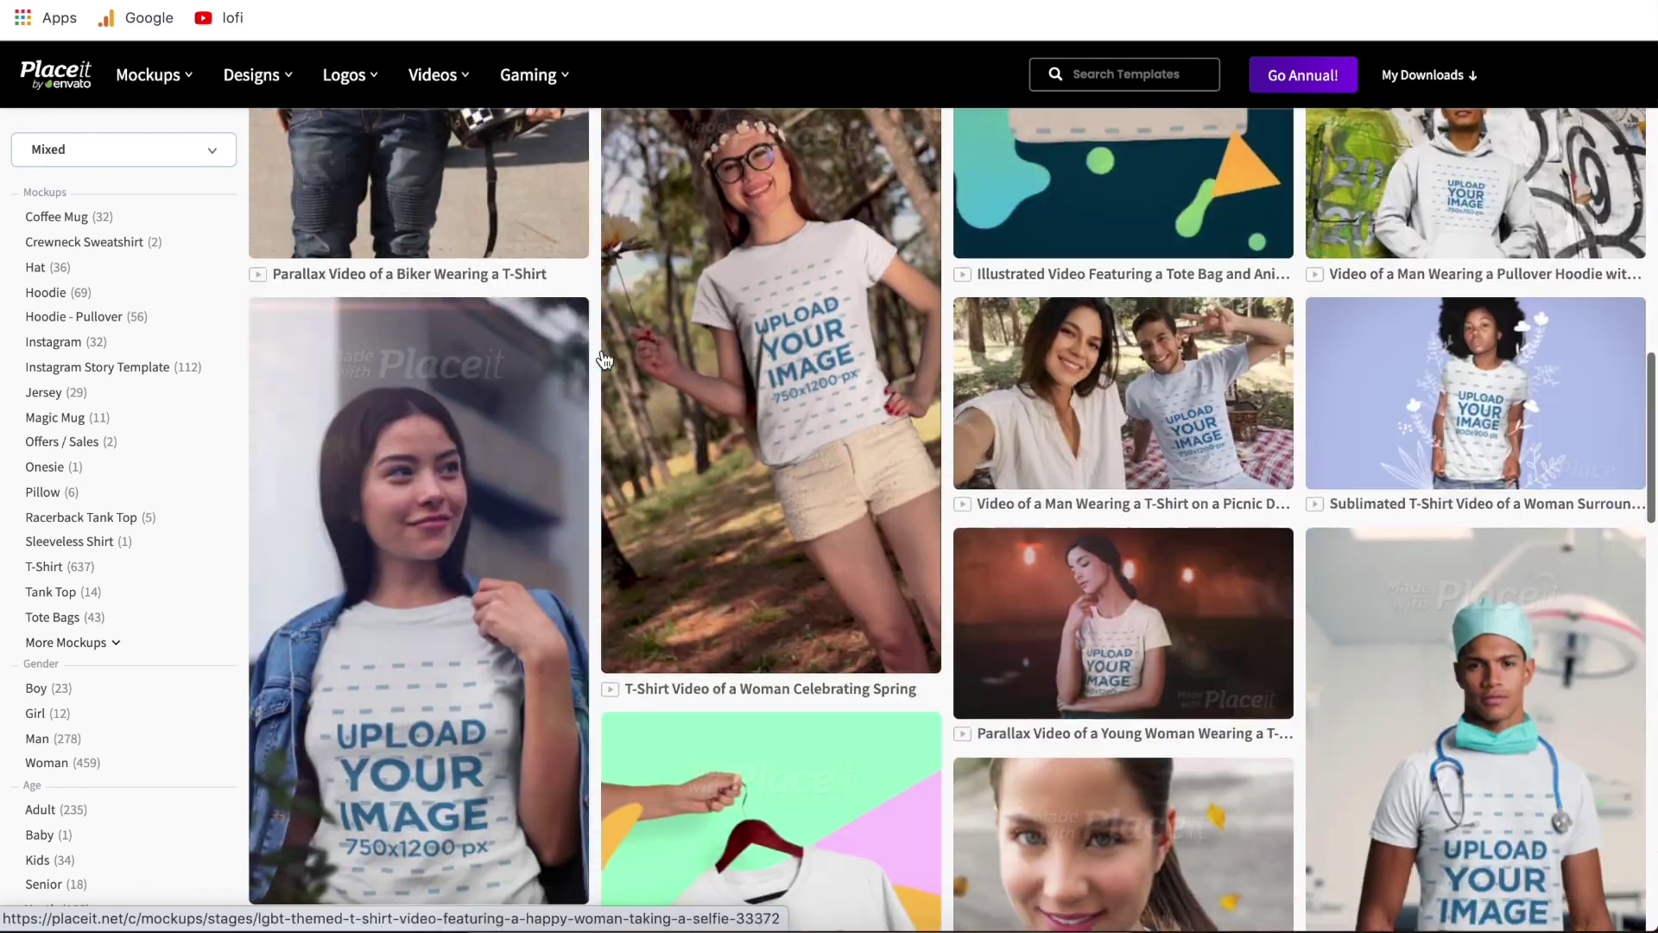
{"action": "scroll", "coordinate": [604, 360], "scroll_direction": "down", "scroll_amount": 4}
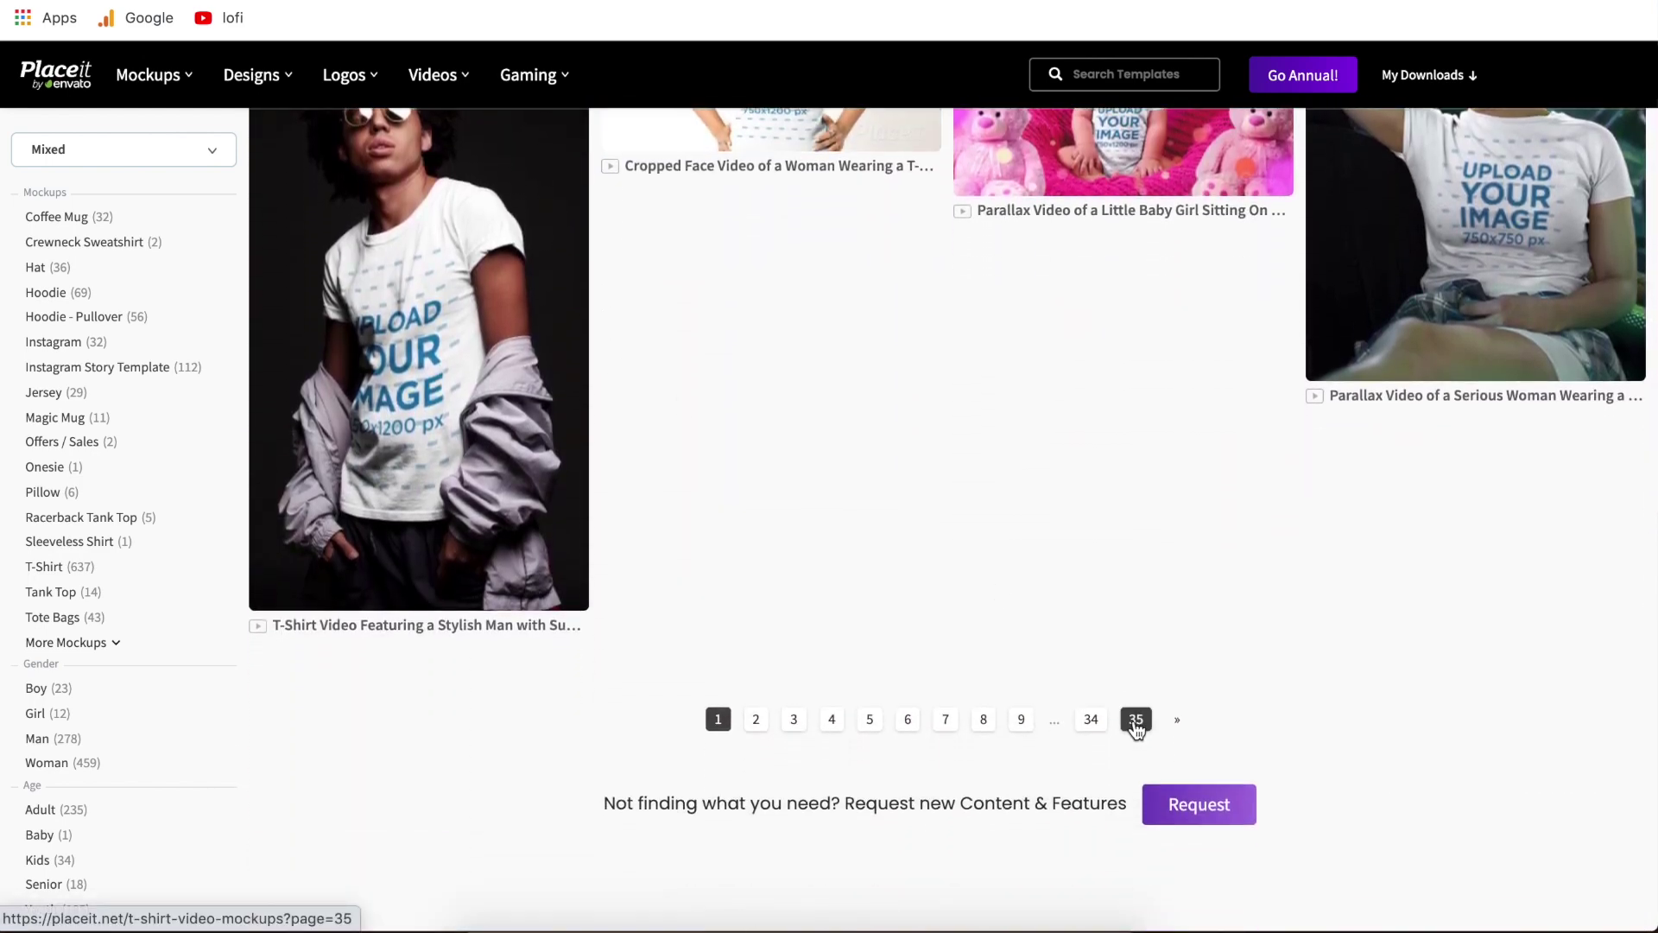
{"action": "scroll", "coordinate": [1230, 667], "scroll_direction": "up", "scroll_amount": 4}
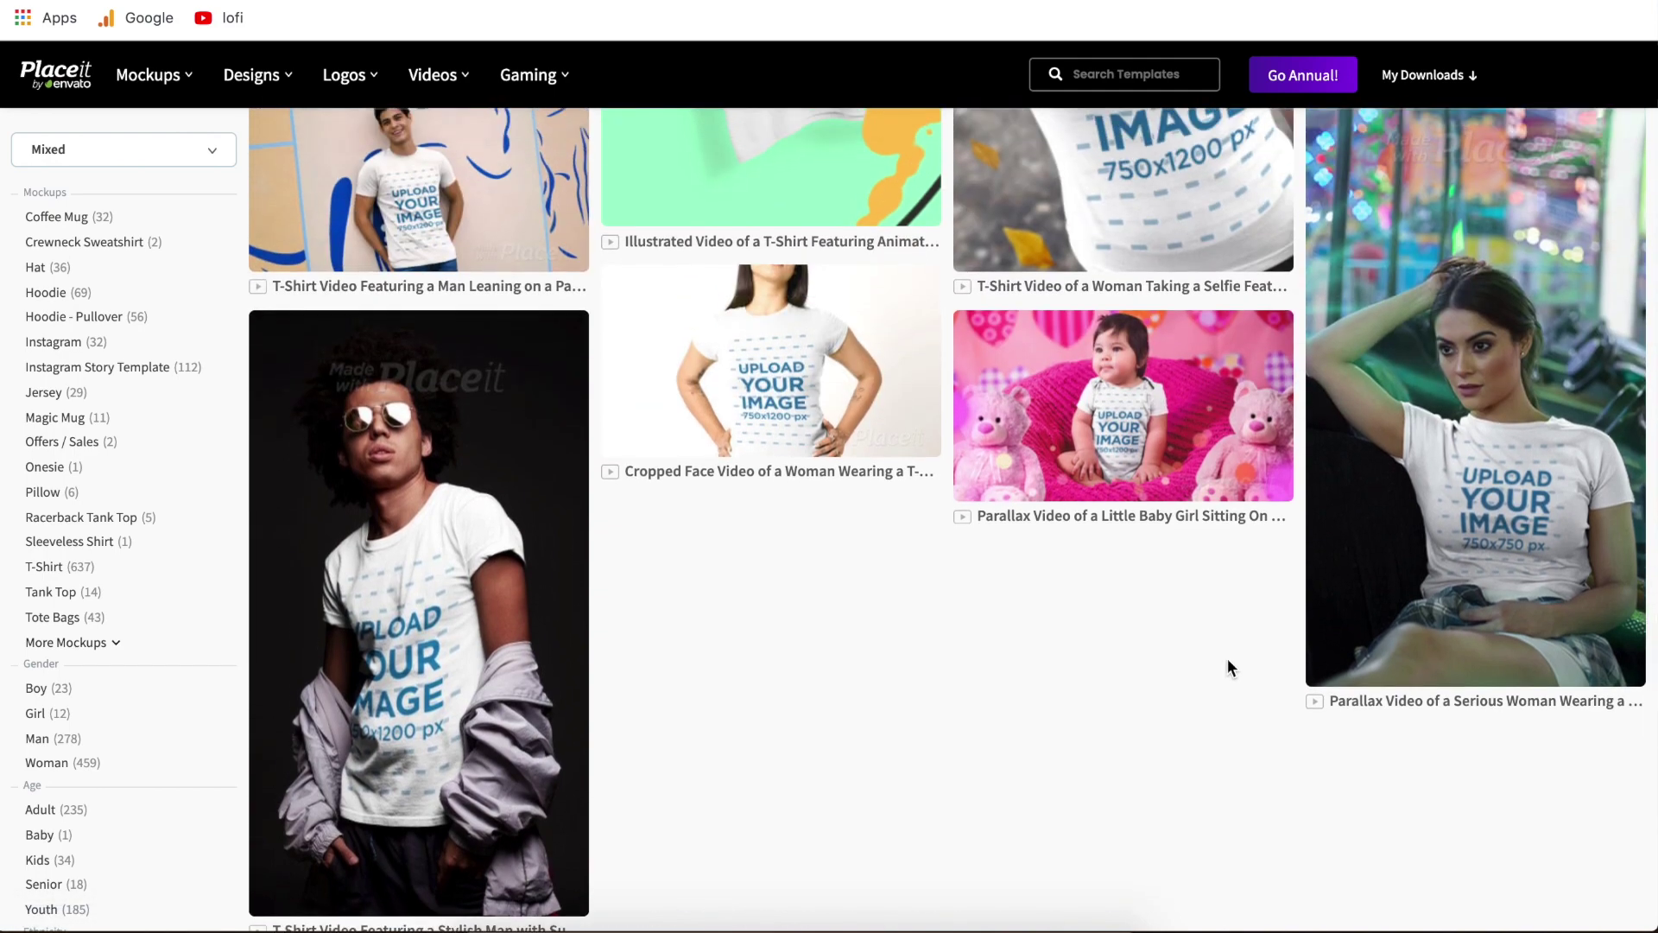
{"action": "scroll", "coordinate": [1303, 593], "scroll_direction": "up", "scroll_amount": 10}
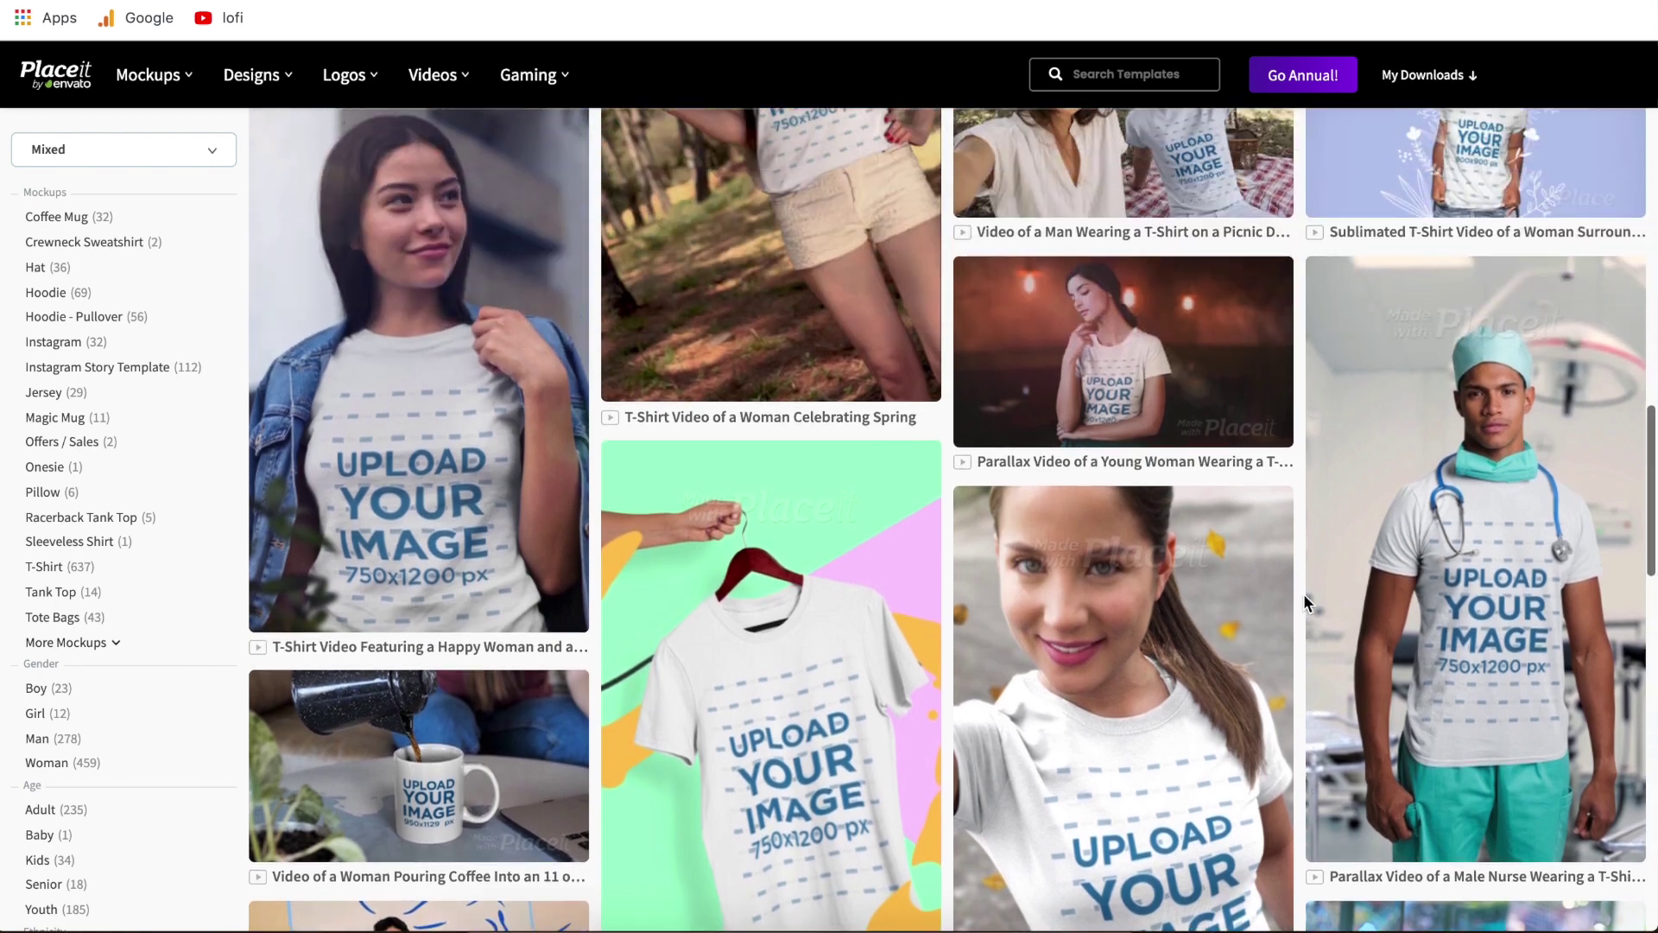
{"action": "scroll", "coordinate": [1303, 593], "scroll_direction": "up", "scroll_amount": 2}
{"action": "scroll", "coordinate": [1304, 593], "scroll_direction": "up", "scroll_amount": 12}
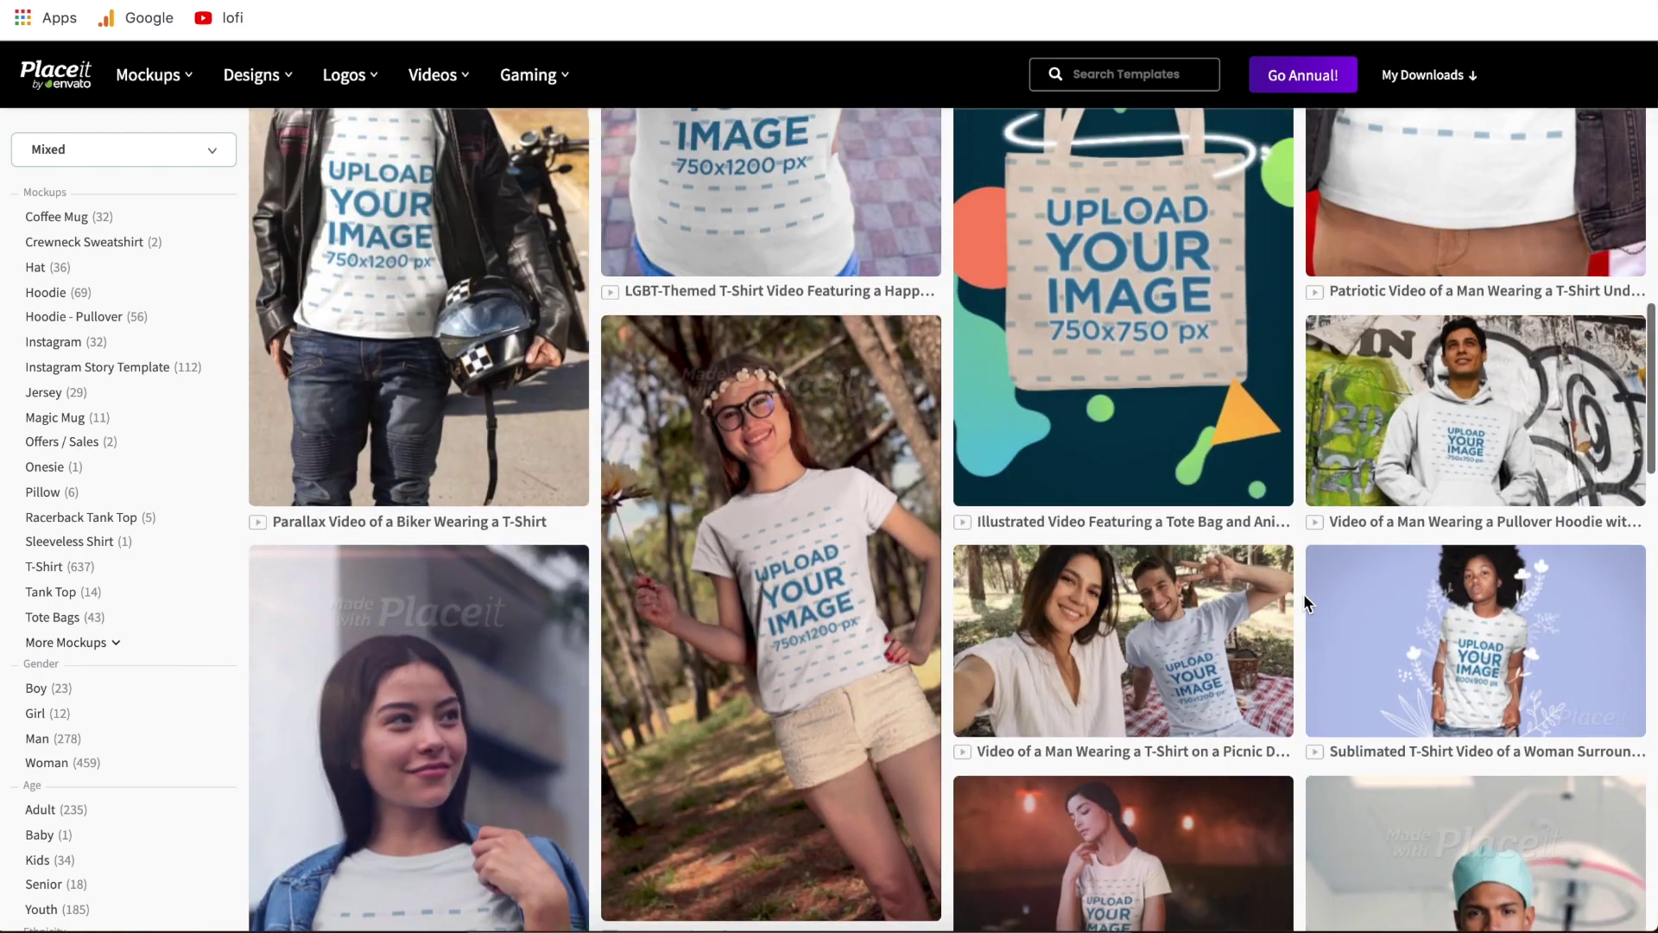
{"action": "scroll", "coordinate": [1305, 602], "scroll_direction": "up", "scroll_amount": 1}
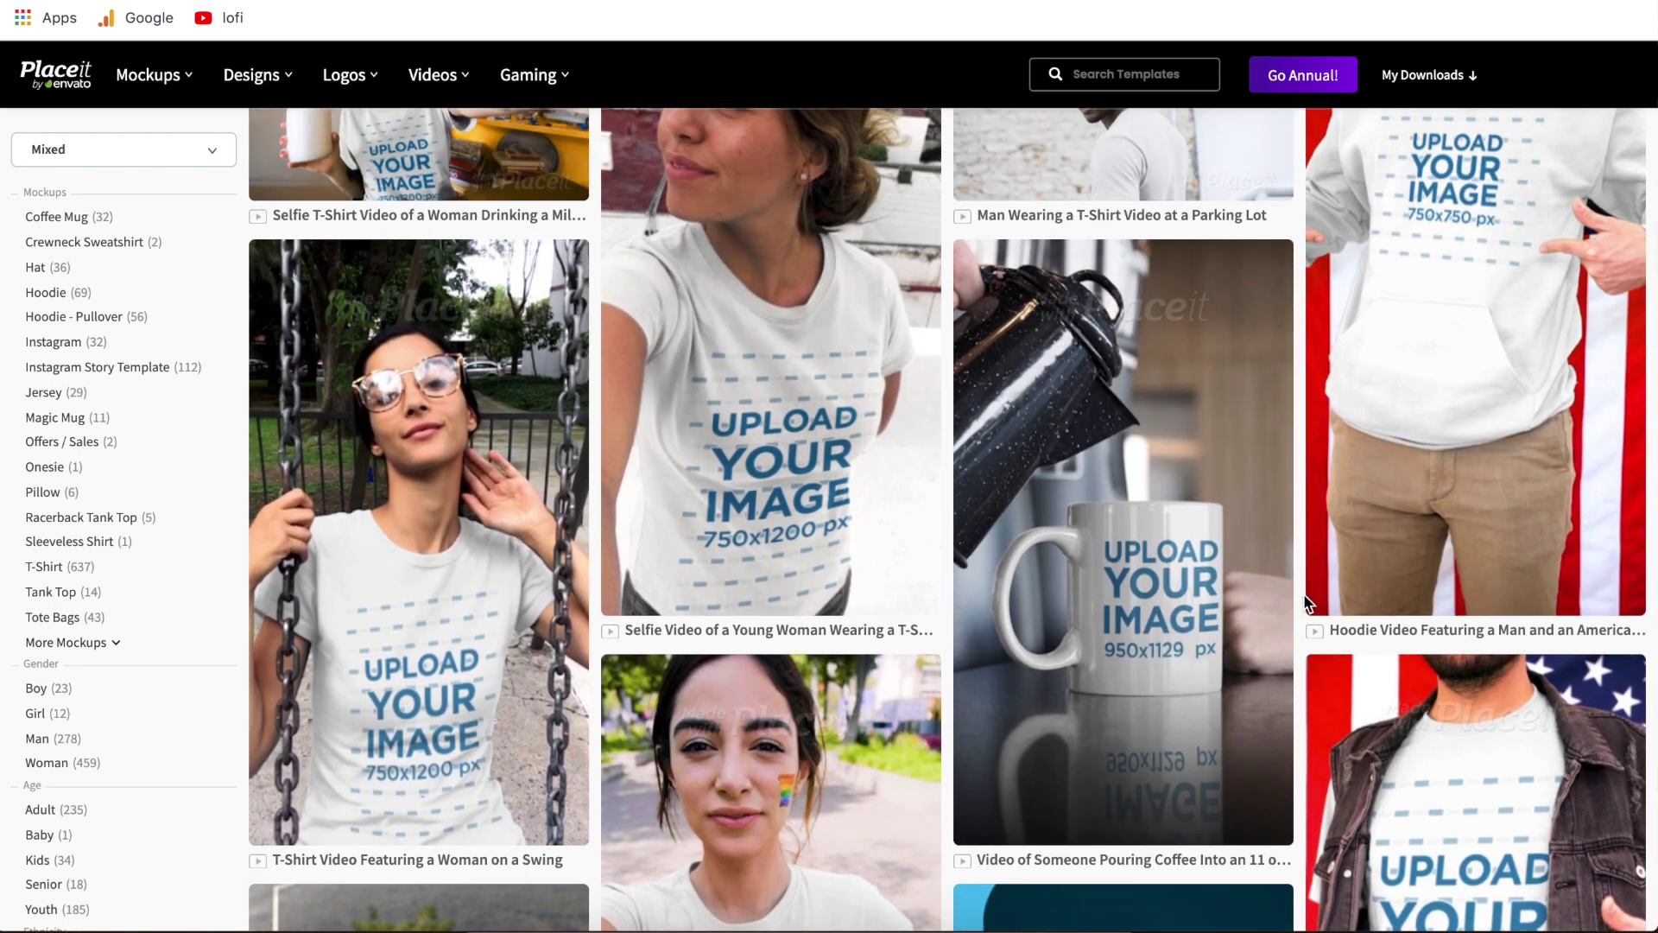
{"action": "scroll", "coordinate": [1304, 593], "scroll_direction": "up", "scroll_amount": 3}
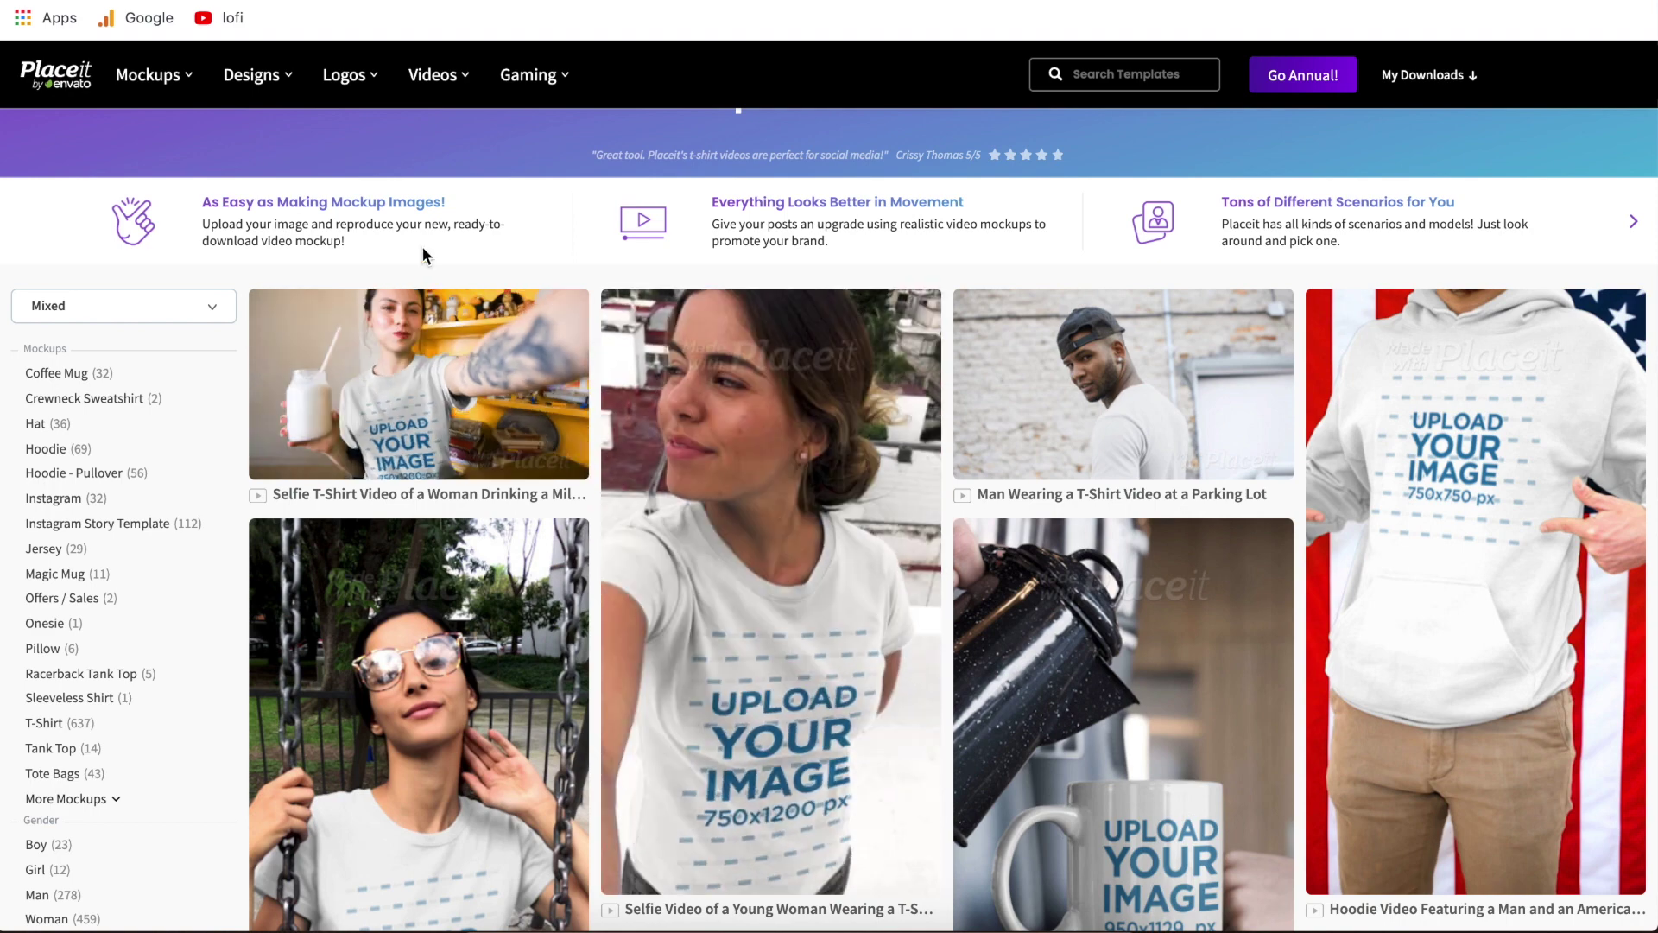
Step: Go to the T-Shirt Designs gallery and scroll down to the Rafting template
{"action": "mouse_move", "coordinate": [269, 80]}
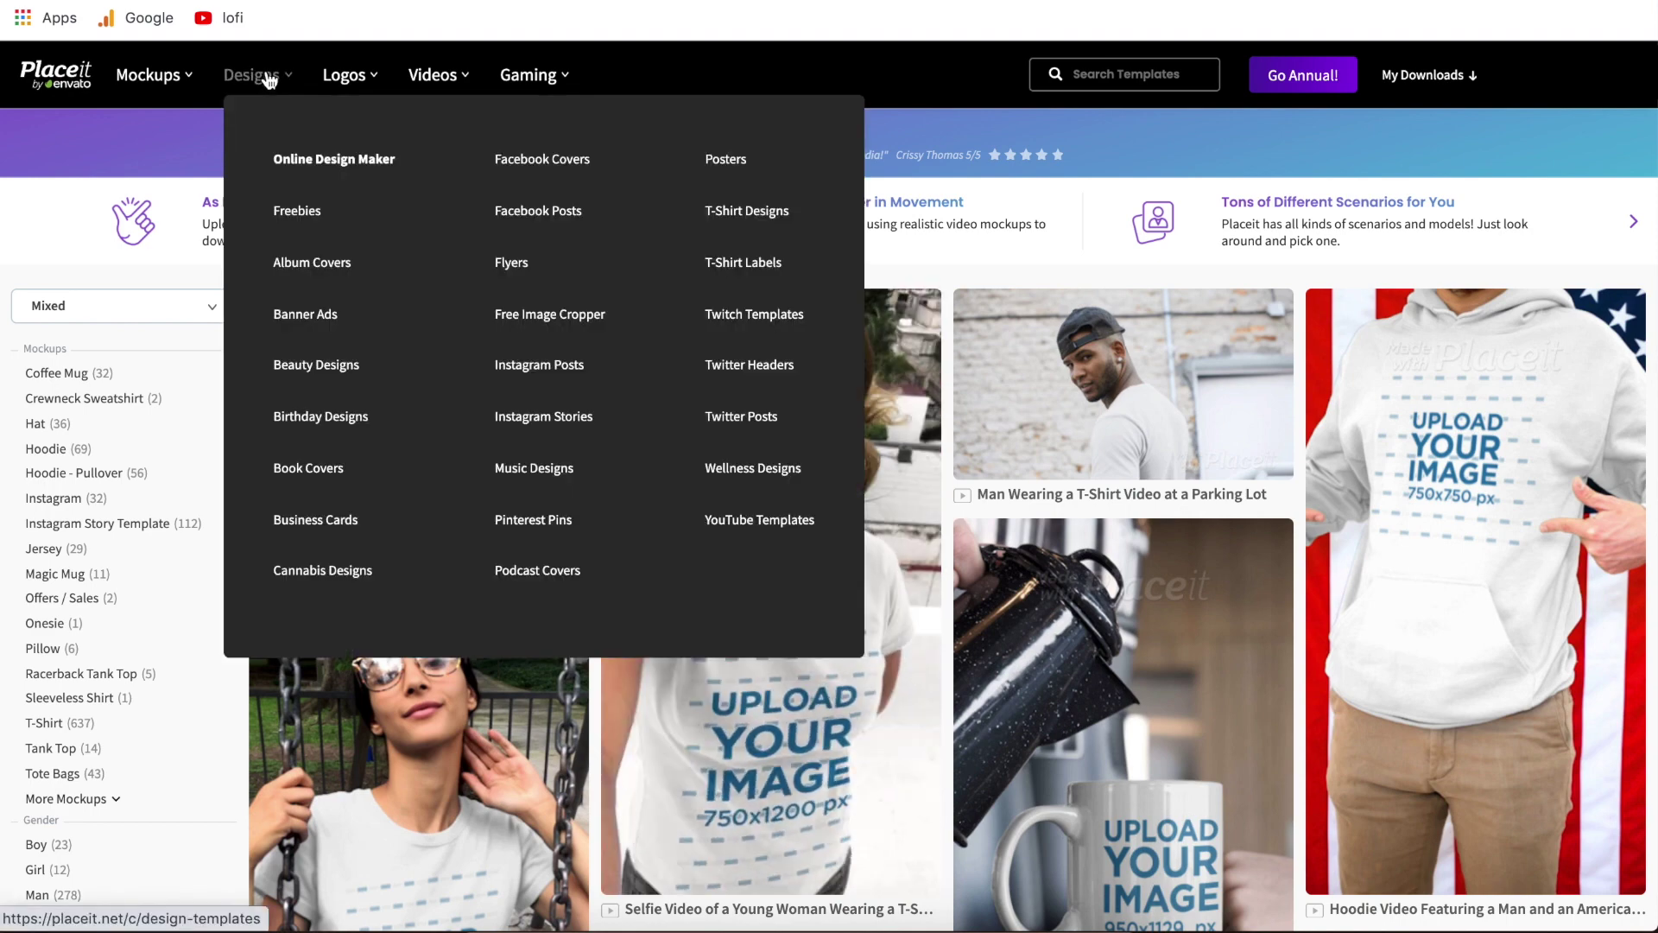
{"action": "left_click", "coordinate": [763, 216]}
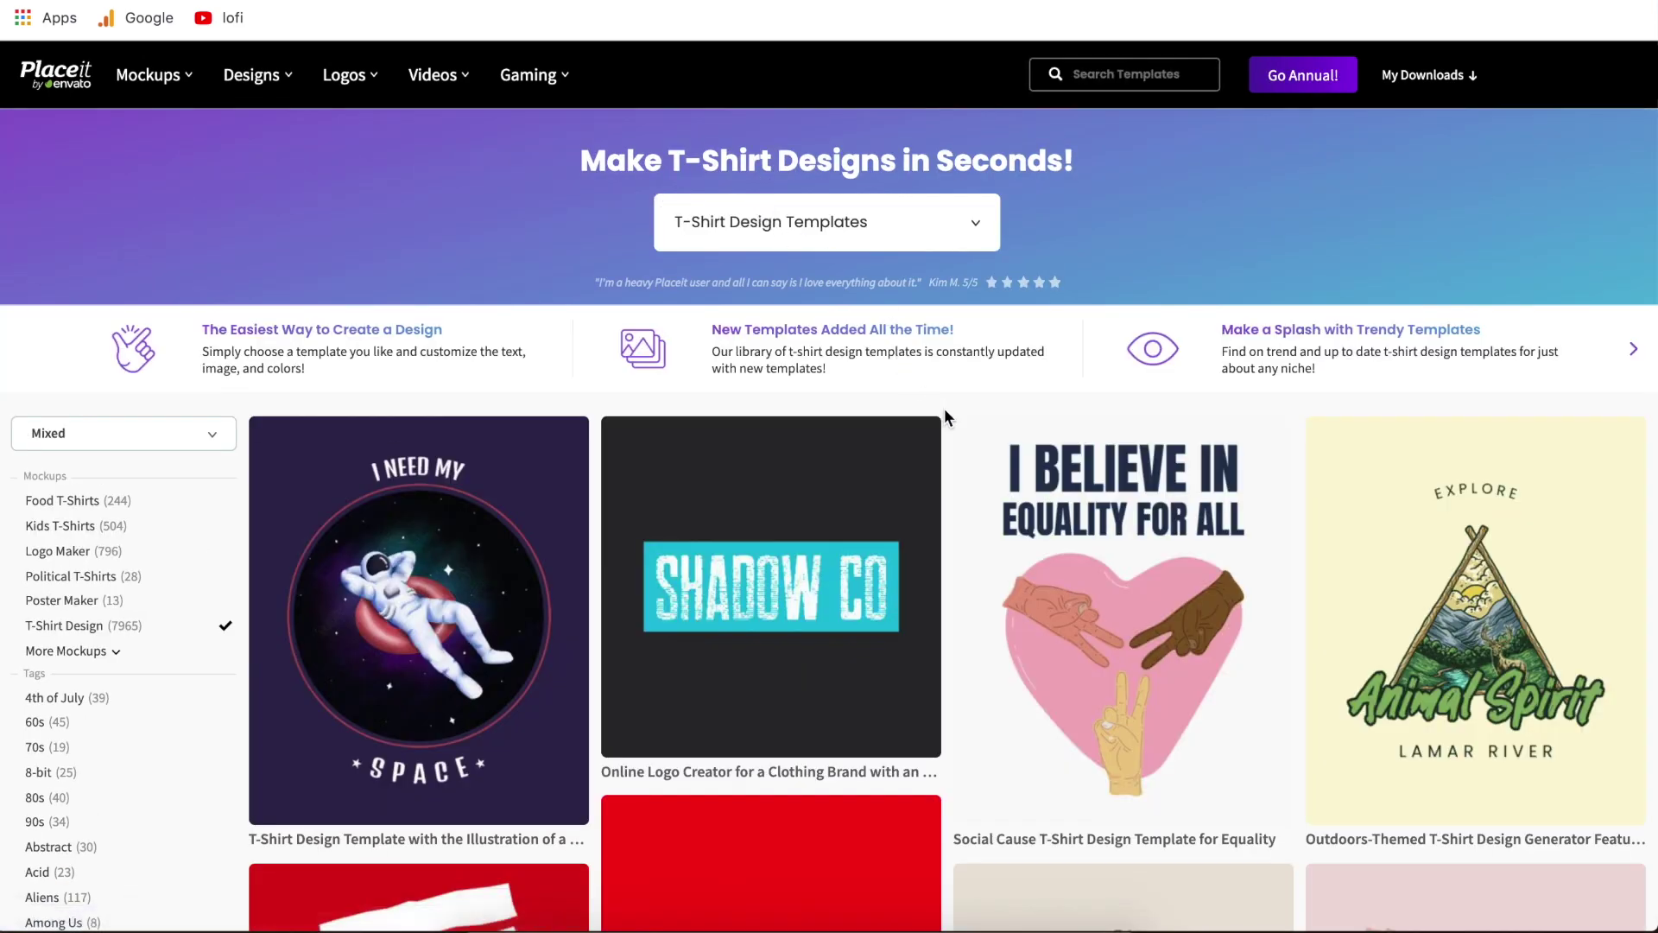
{"action": "scroll", "coordinate": [948, 414], "scroll_direction": "down", "scroll_amount": 10}
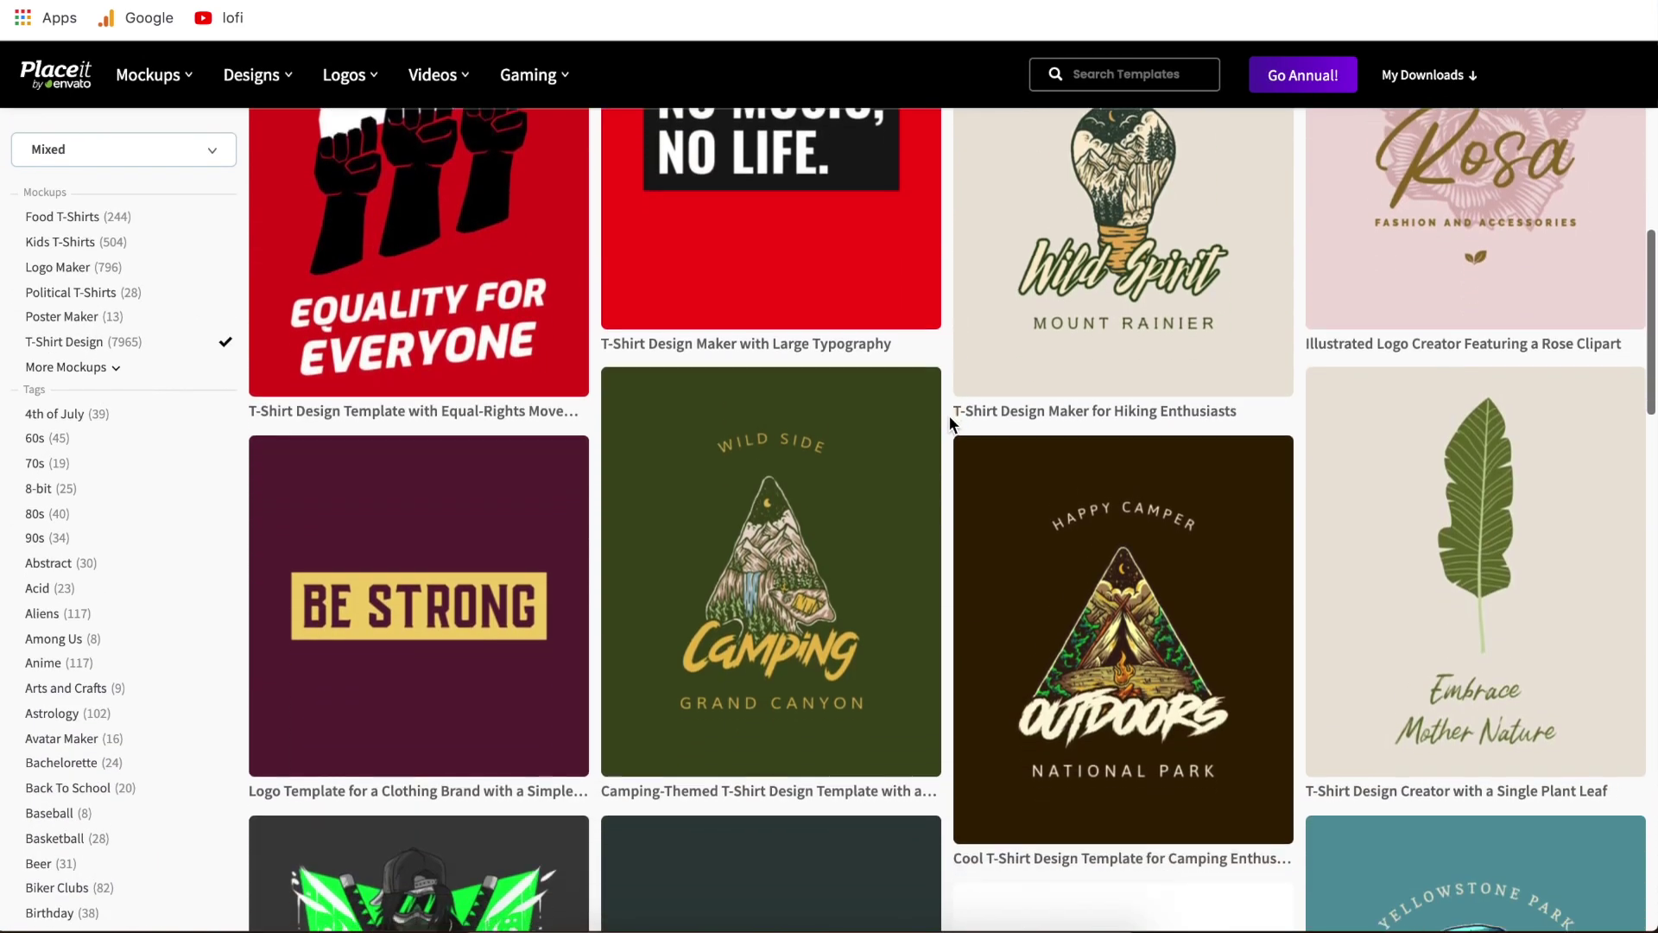
{"action": "scroll", "coordinate": [950, 421], "scroll_direction": "down", "scroll_amount": 10}
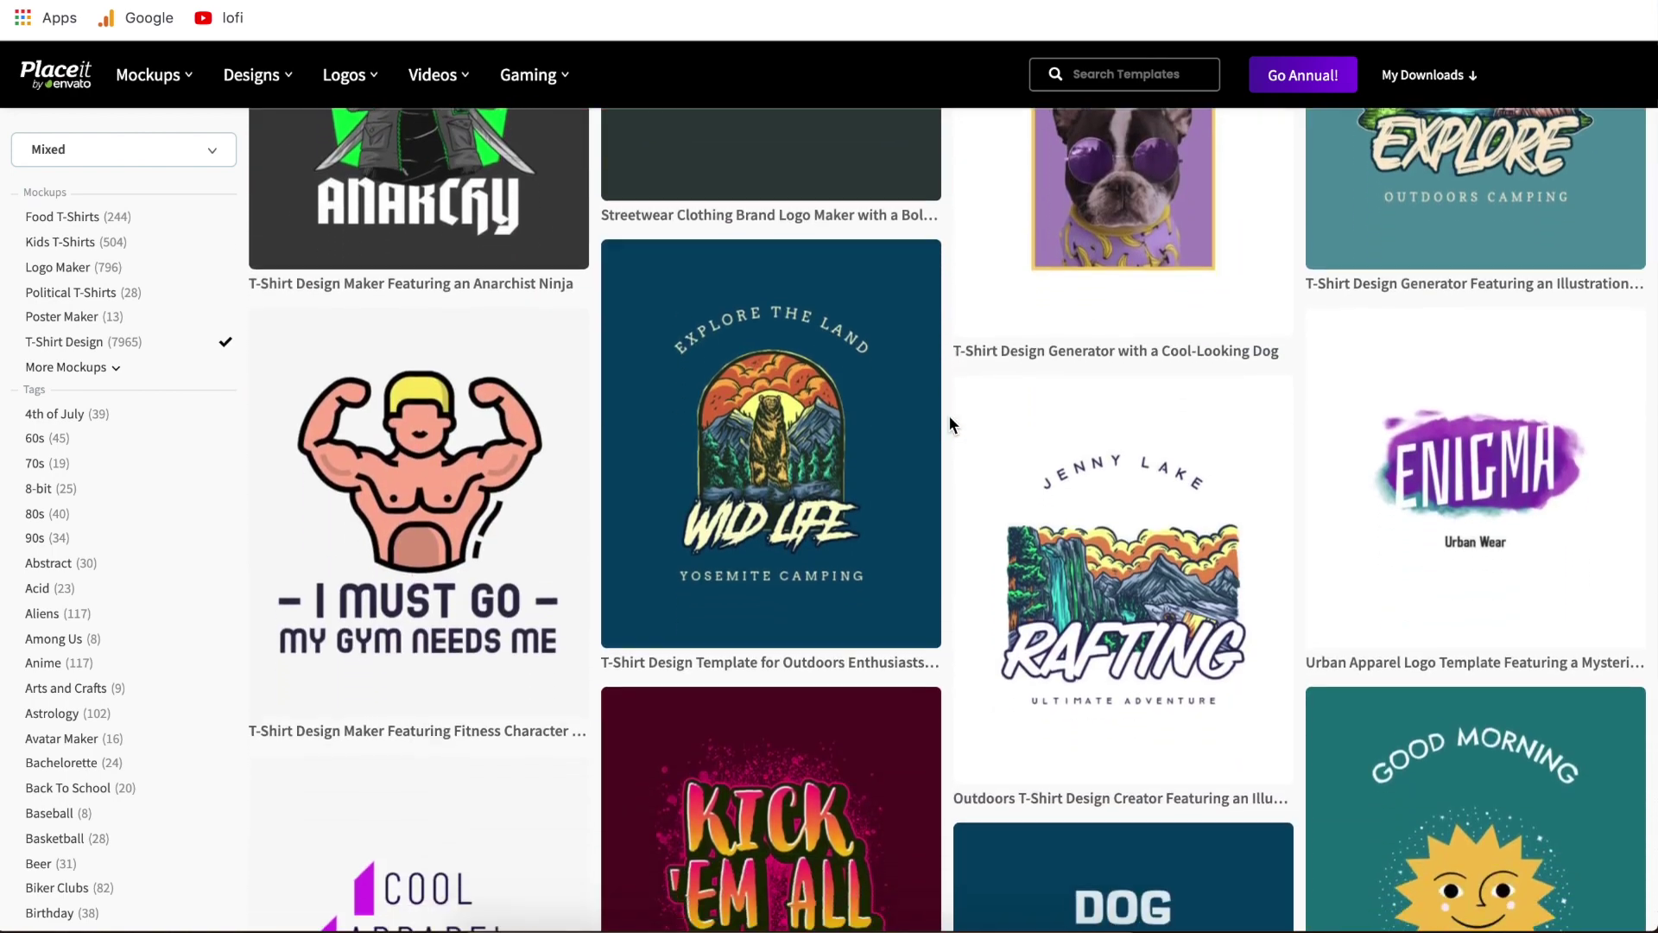
Step: Open the Rafting design, give it a transparent background, and download it as an image
{"action": "left_click", "coordinate": [1153, 557]}
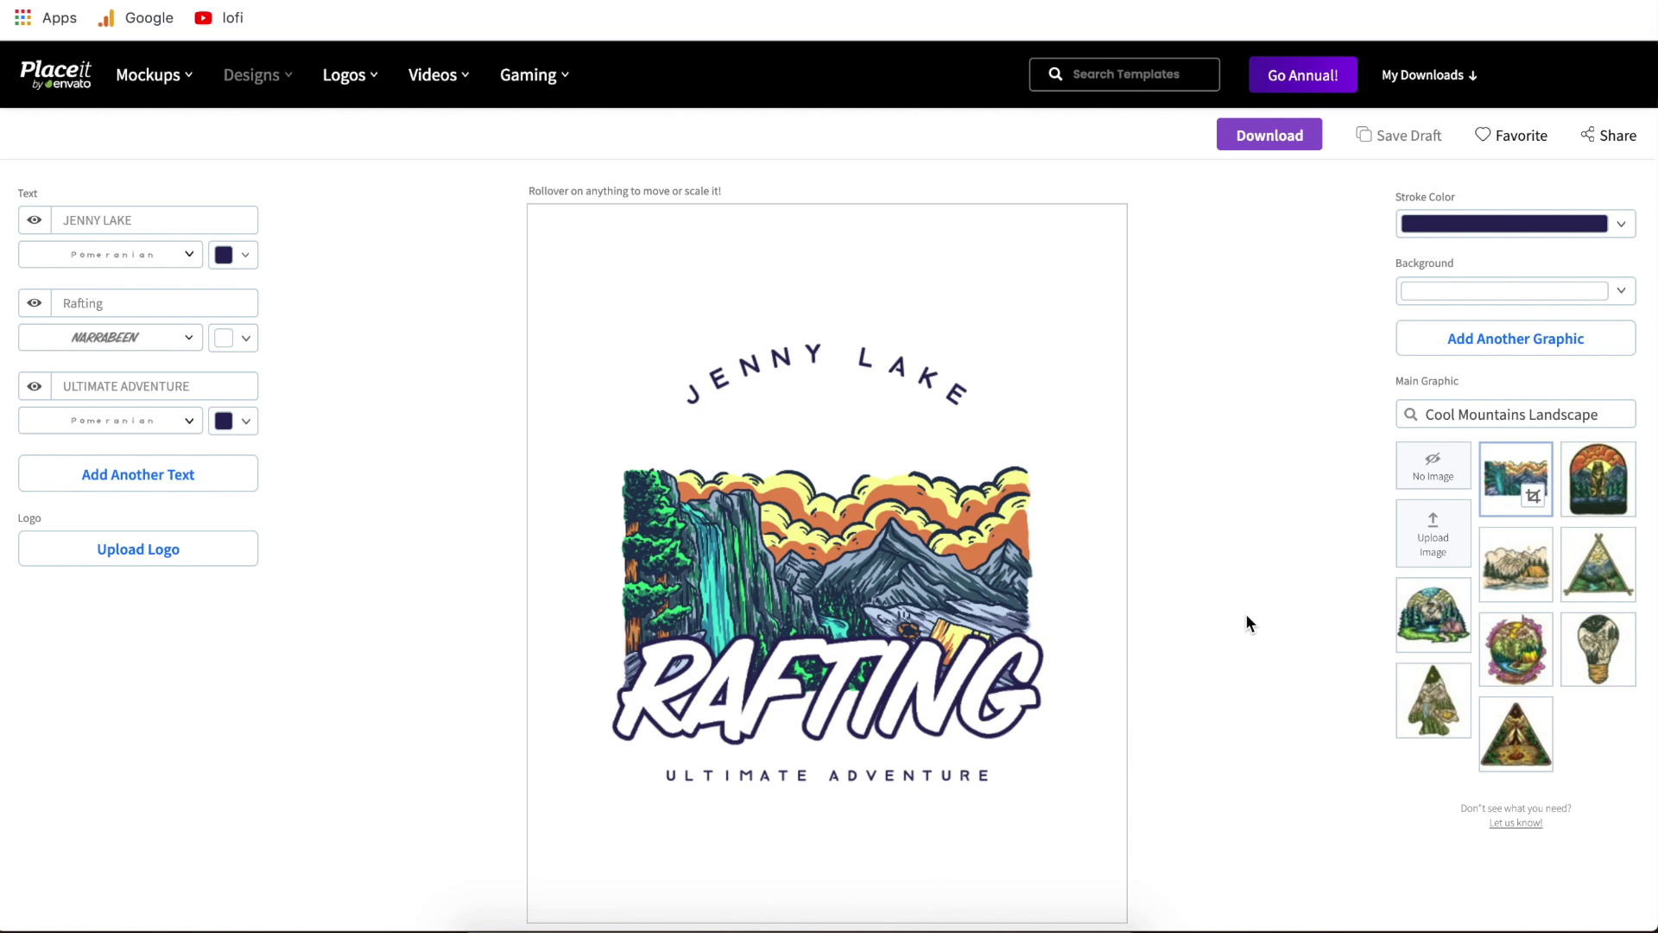
{"action": "left_click", "coordinate": [1622, 296]}
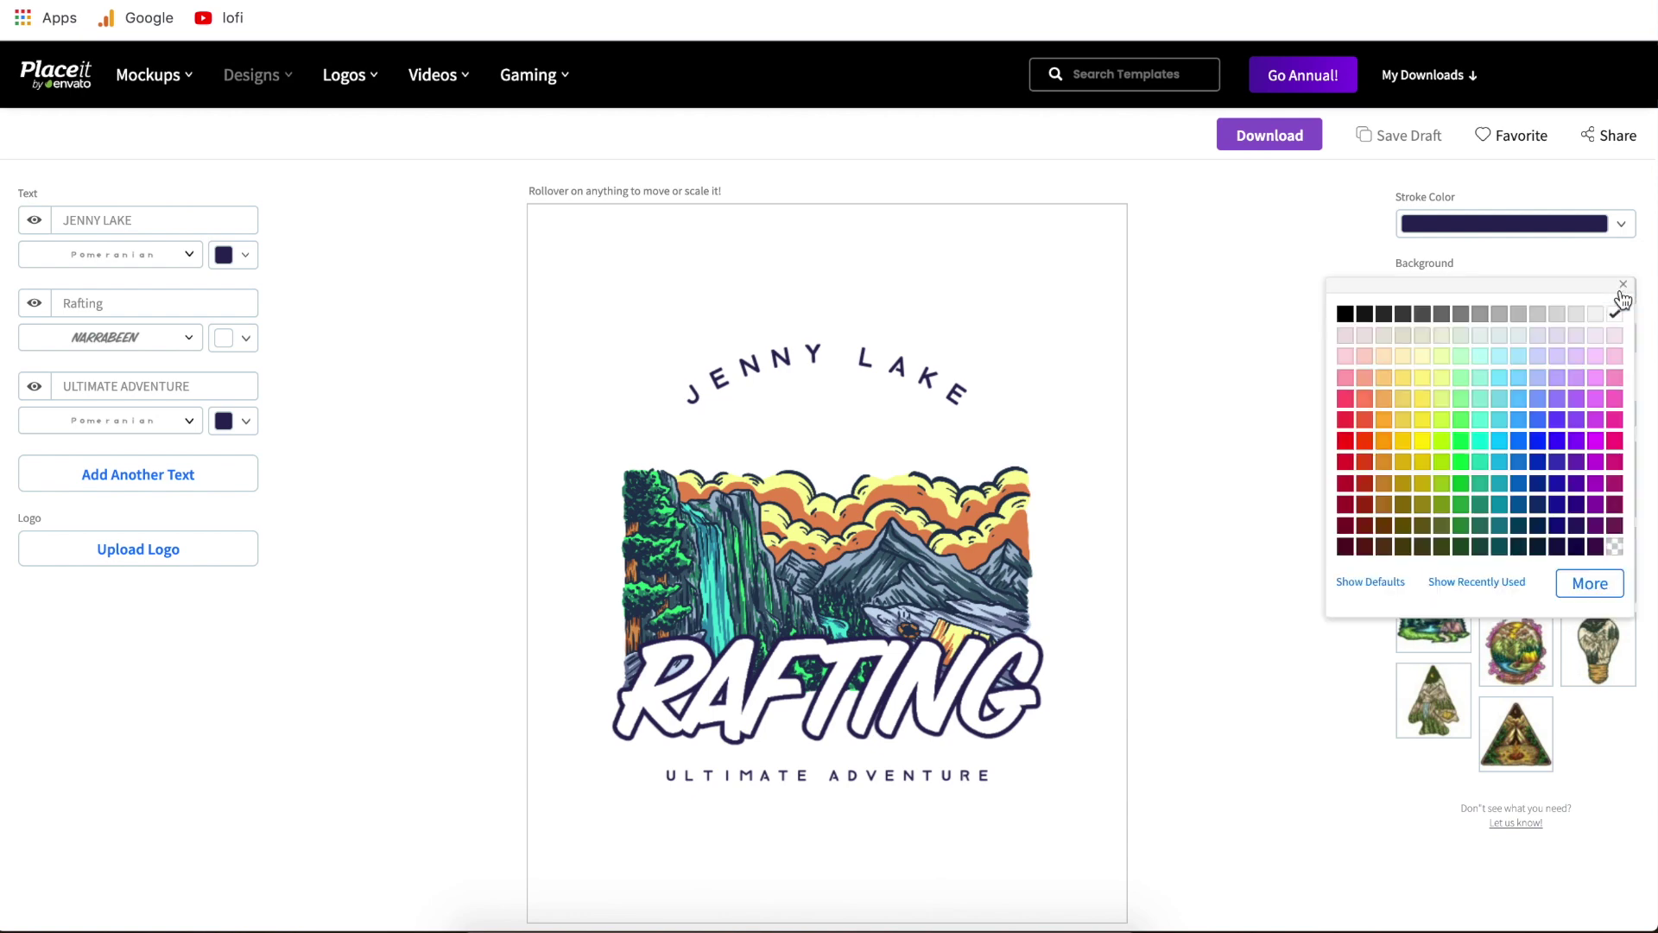
{"action": "left_click", "coordinate": [1614, 548]}
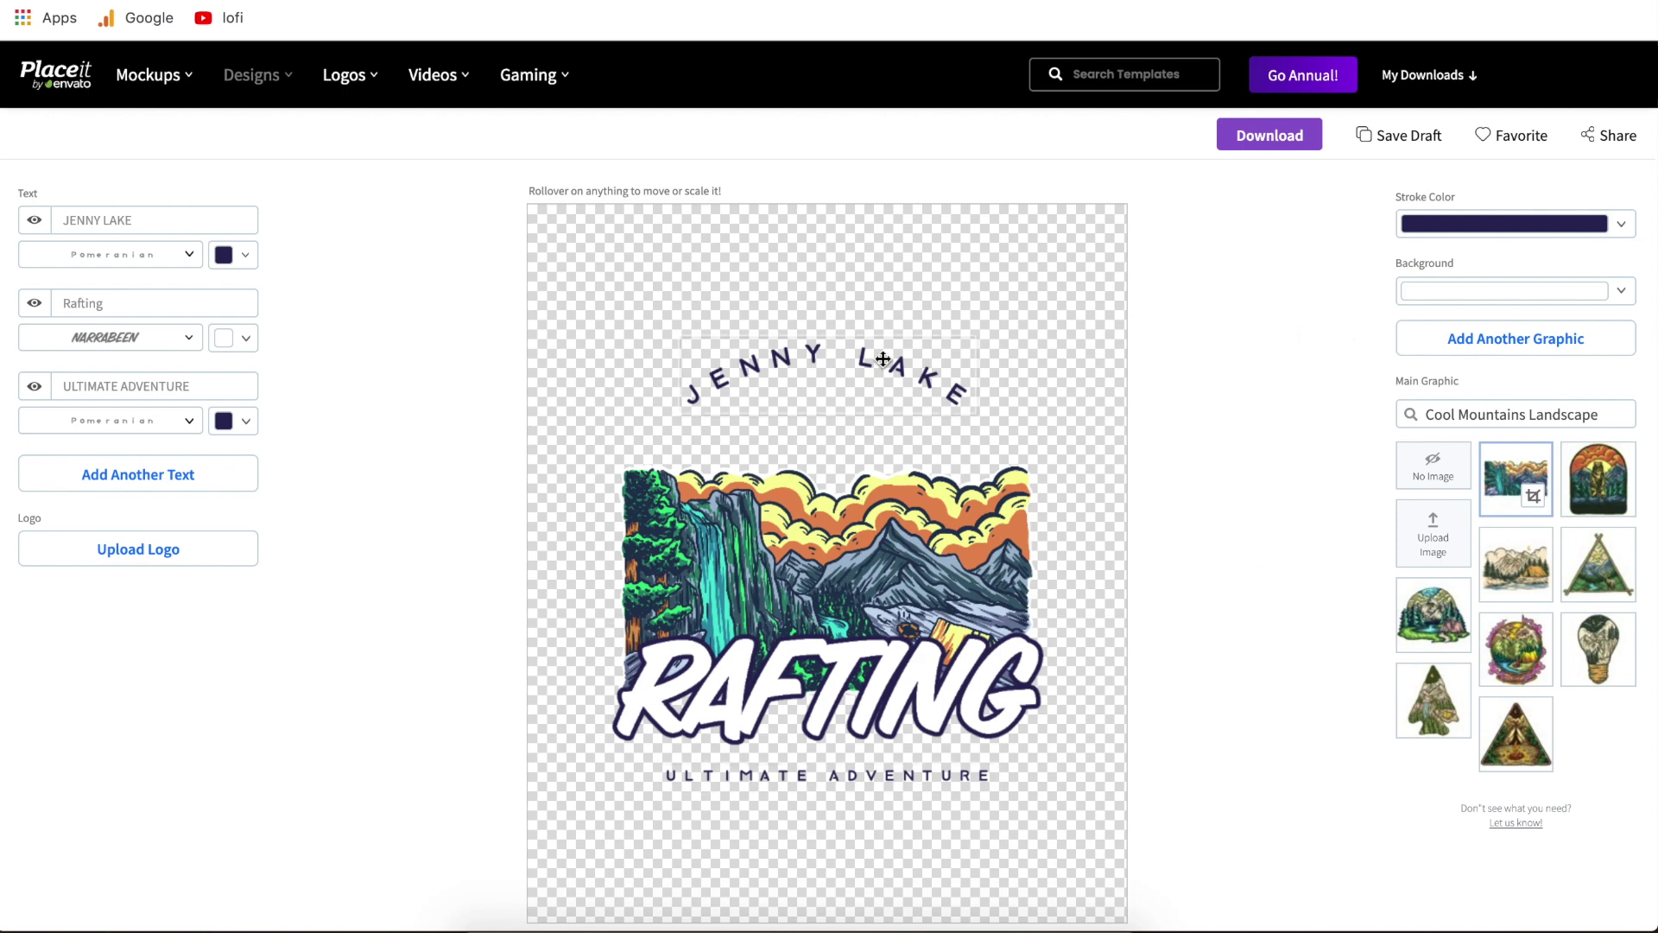
{"action": "left_click", "coordinate": [1282, 147]}
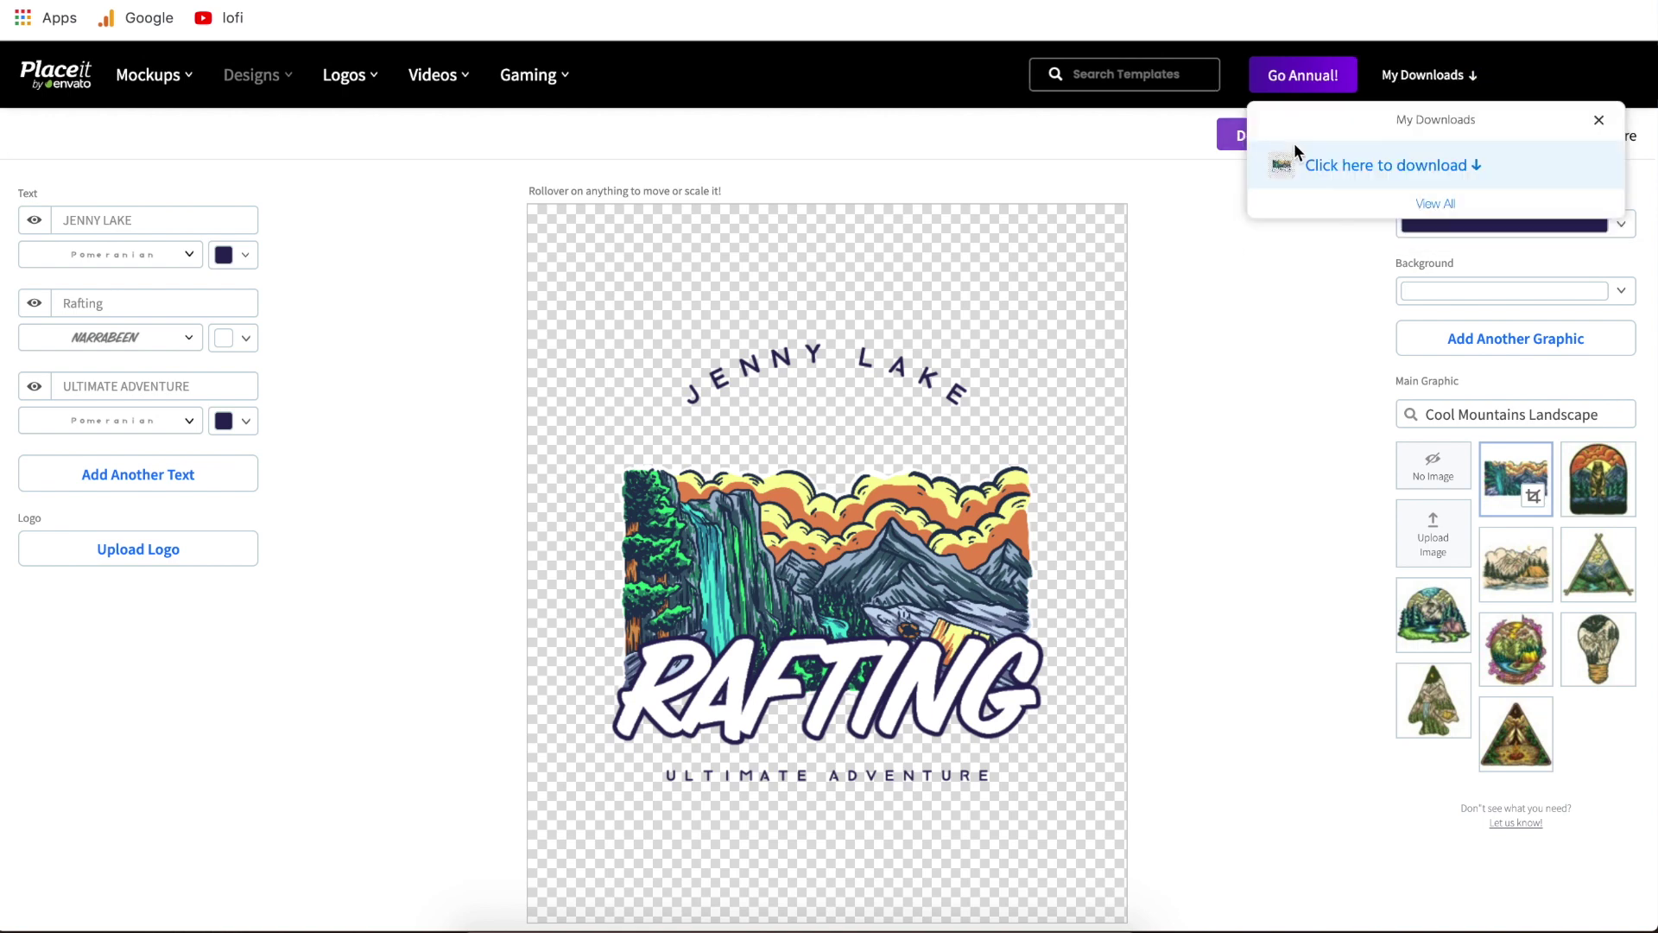
{"action": "left_click", "coordinate": [1376, 173]}
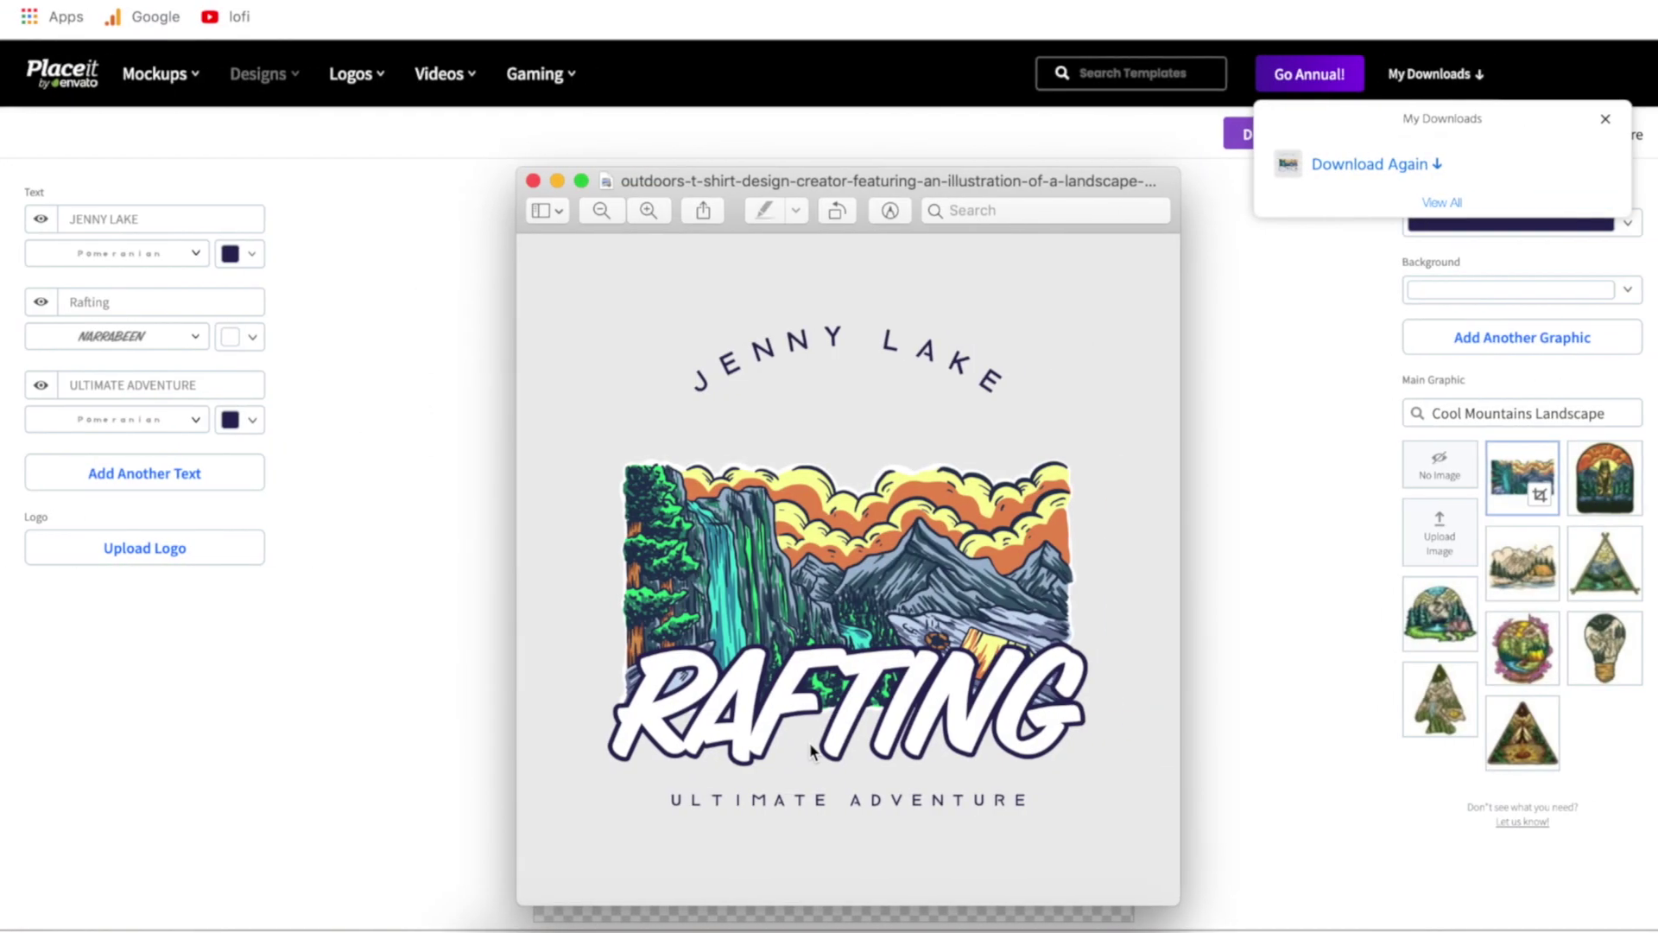
Step: Go to Mockups > Apparel Videos and browse the video mockup grid
{"action": "left_click", "coordinate": [406, 326]}
{"action": "mouse_move", "coordinate": [186, 84]}
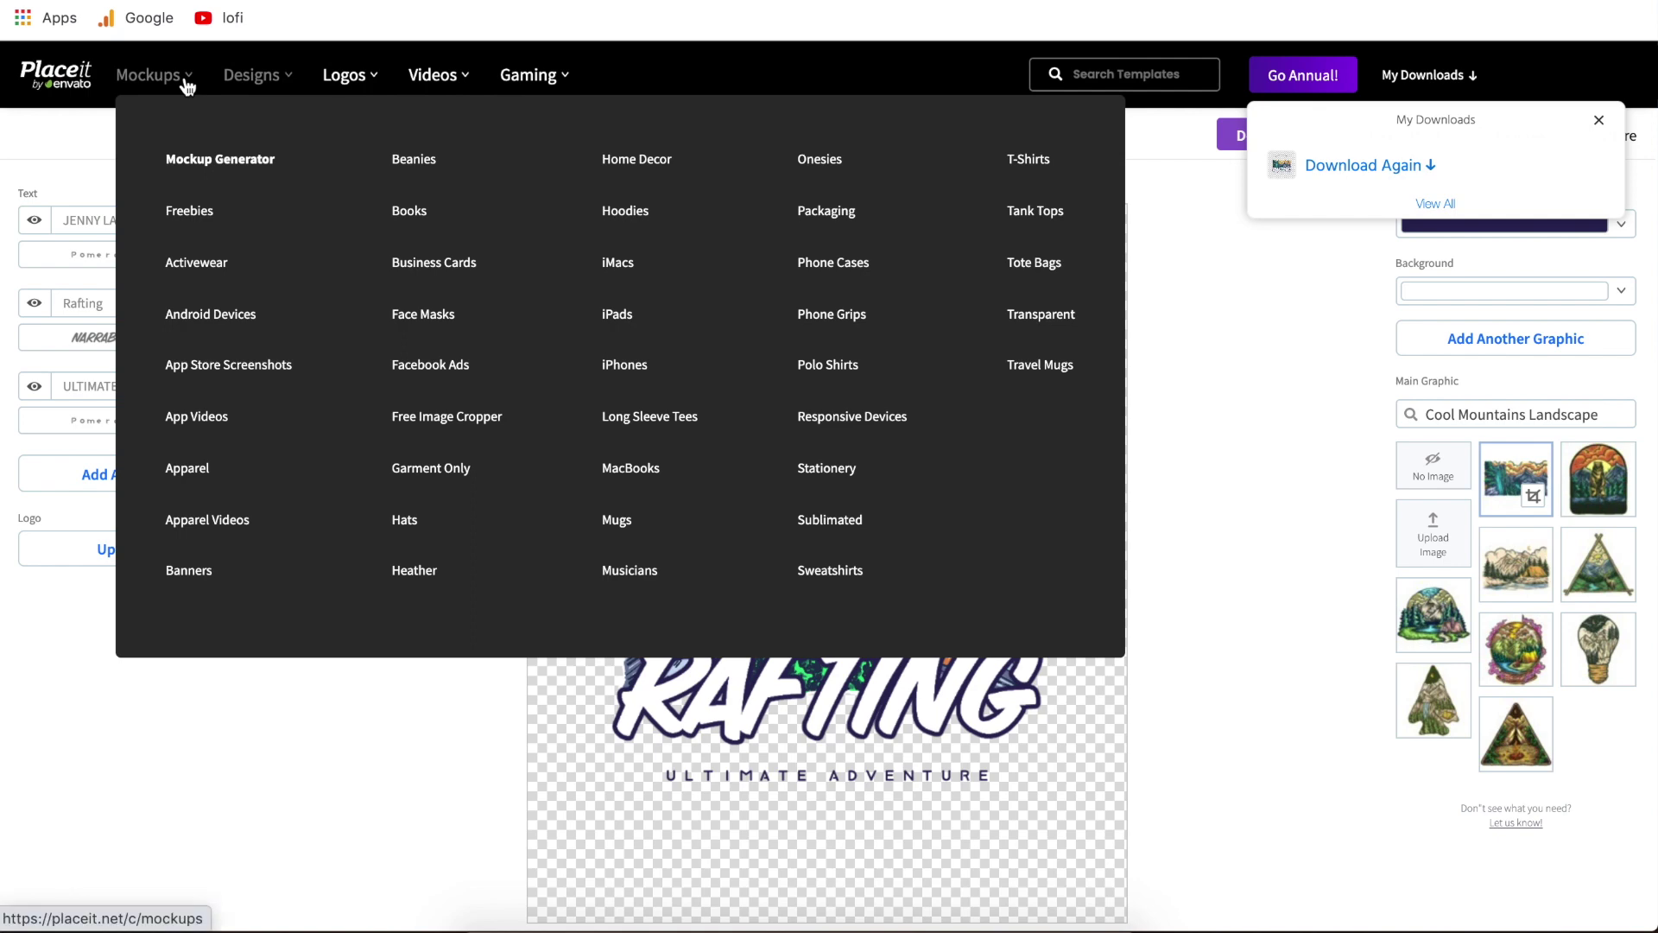
{"action": "left_click", "coordinate": [212, 520]}
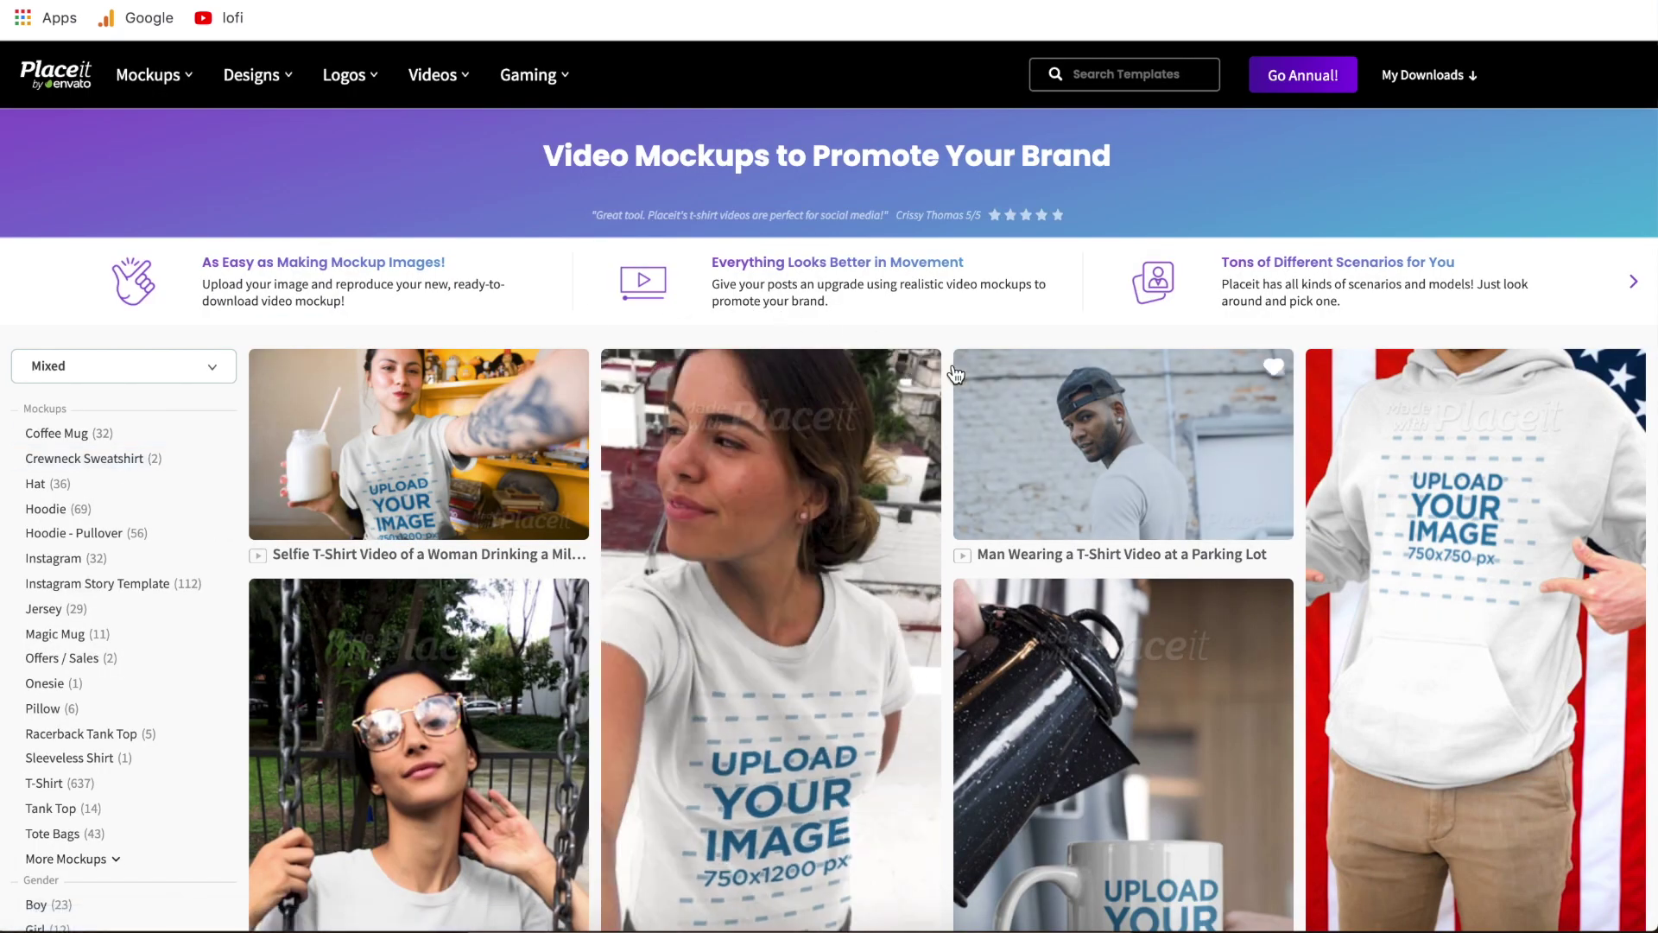
{"action": "scroll", "coordinate": [948, 376], "scroll_direction": "down", "scroll_amount": 10}
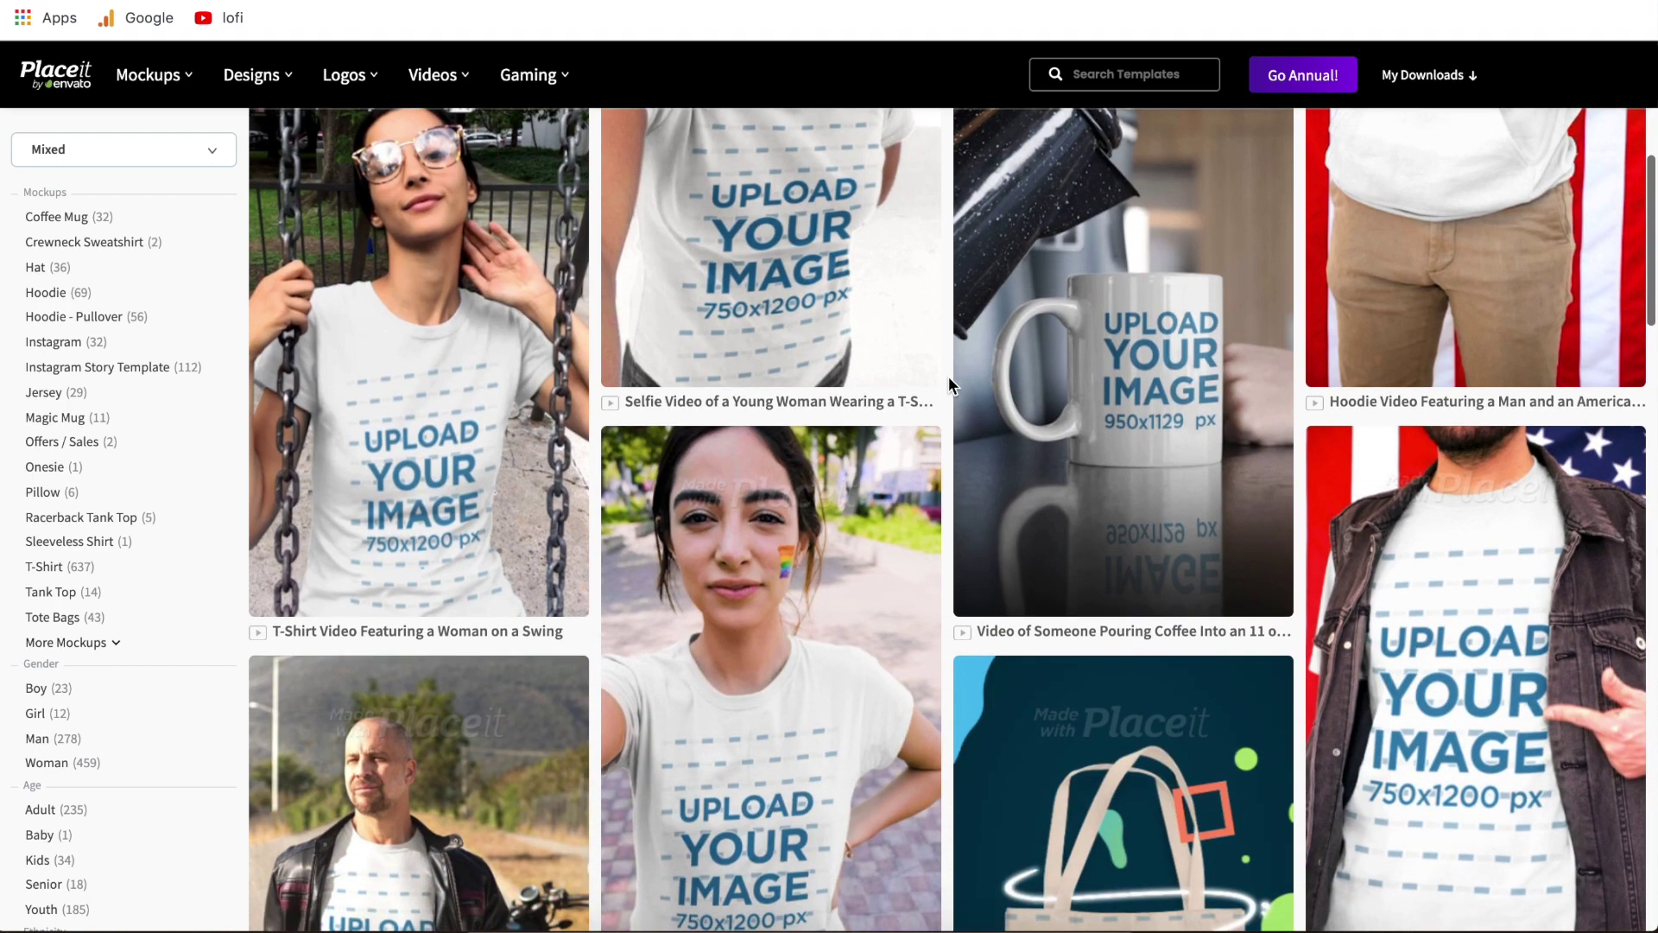
{"action": "scroll", "coordinate": [948, 375], "scroll_direction": "down", "scroll_amount": 8}
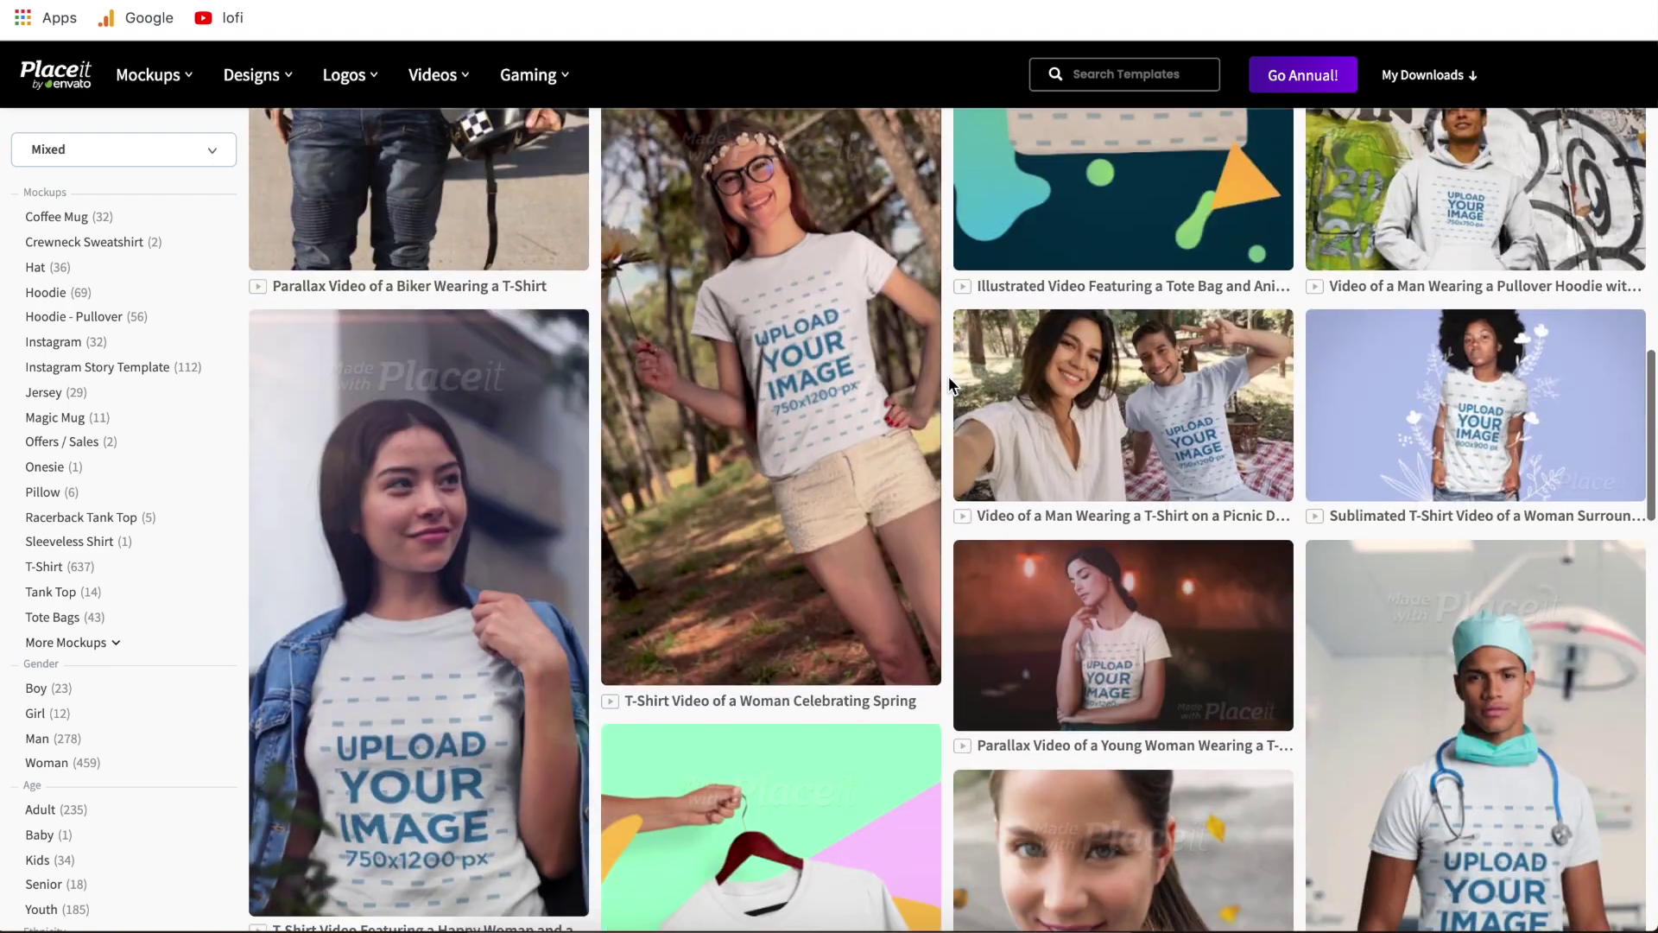
{"action": "scroll", "coordinate": [948, 376], "scroll_direction": "up", "scroll_amount": 10}
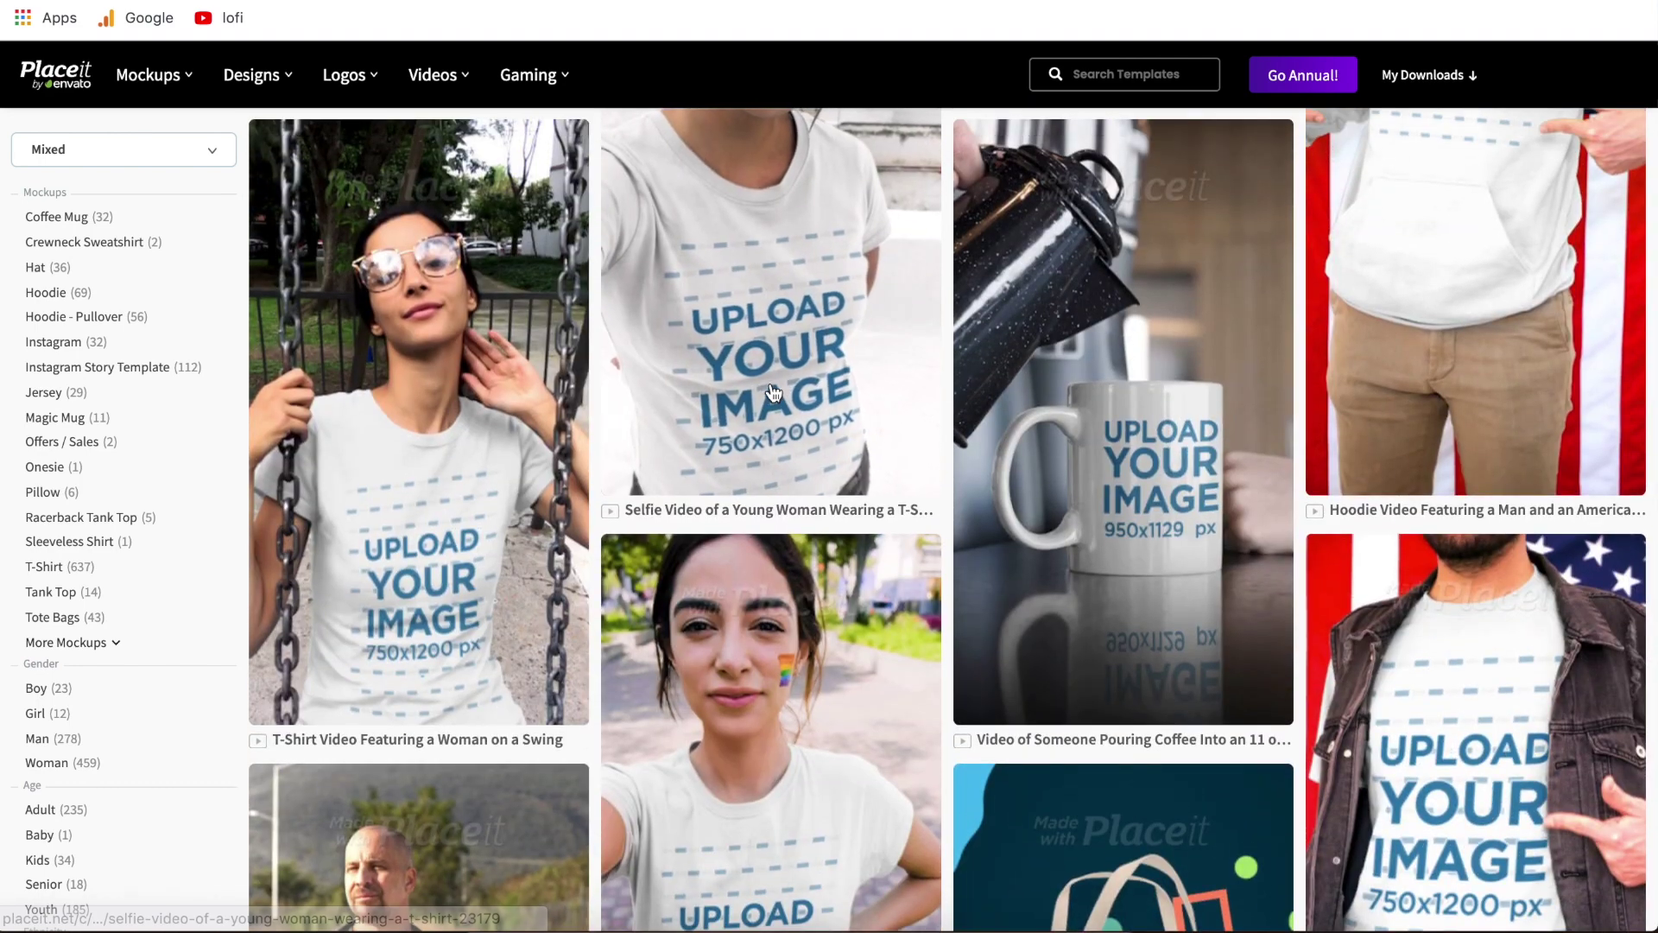
{"action": "scroll", "coordinate": [773, 393], "scroll_direction": "up", "scroll_amount": 3}
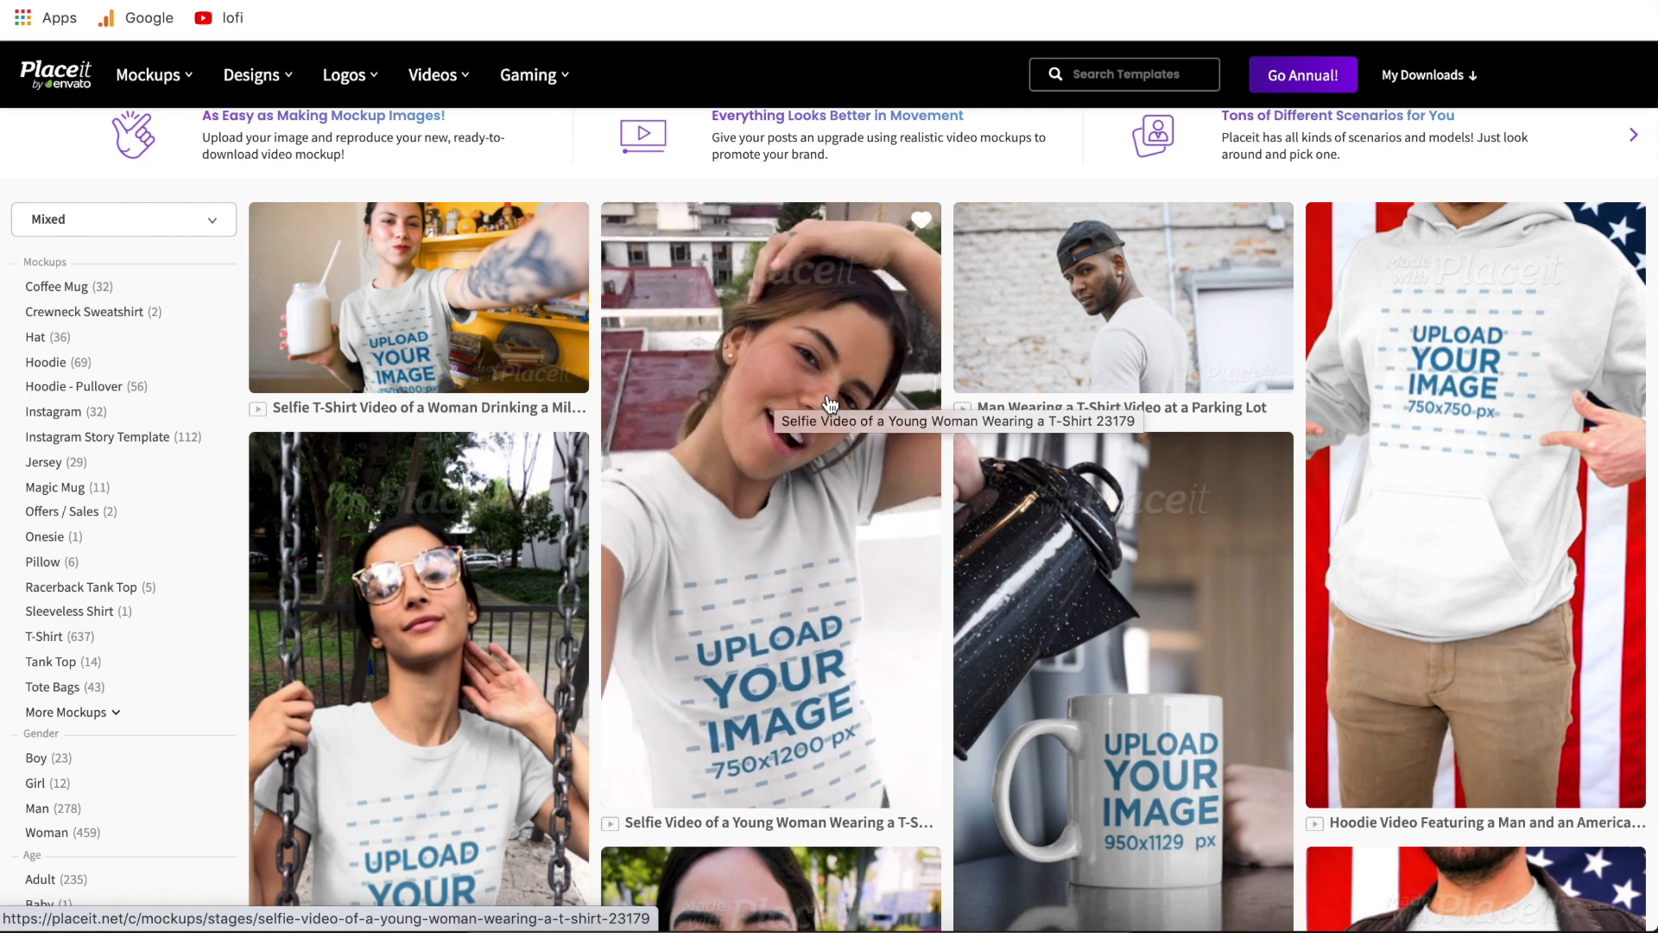
Step: Find and open the Selfie Video of a Young Woman Wearing a T-Shirt 23179 mockup
{"action": "scroll", "coordinate": [753, 378], "scroll_direction": "down", "scroll_amount": 10}
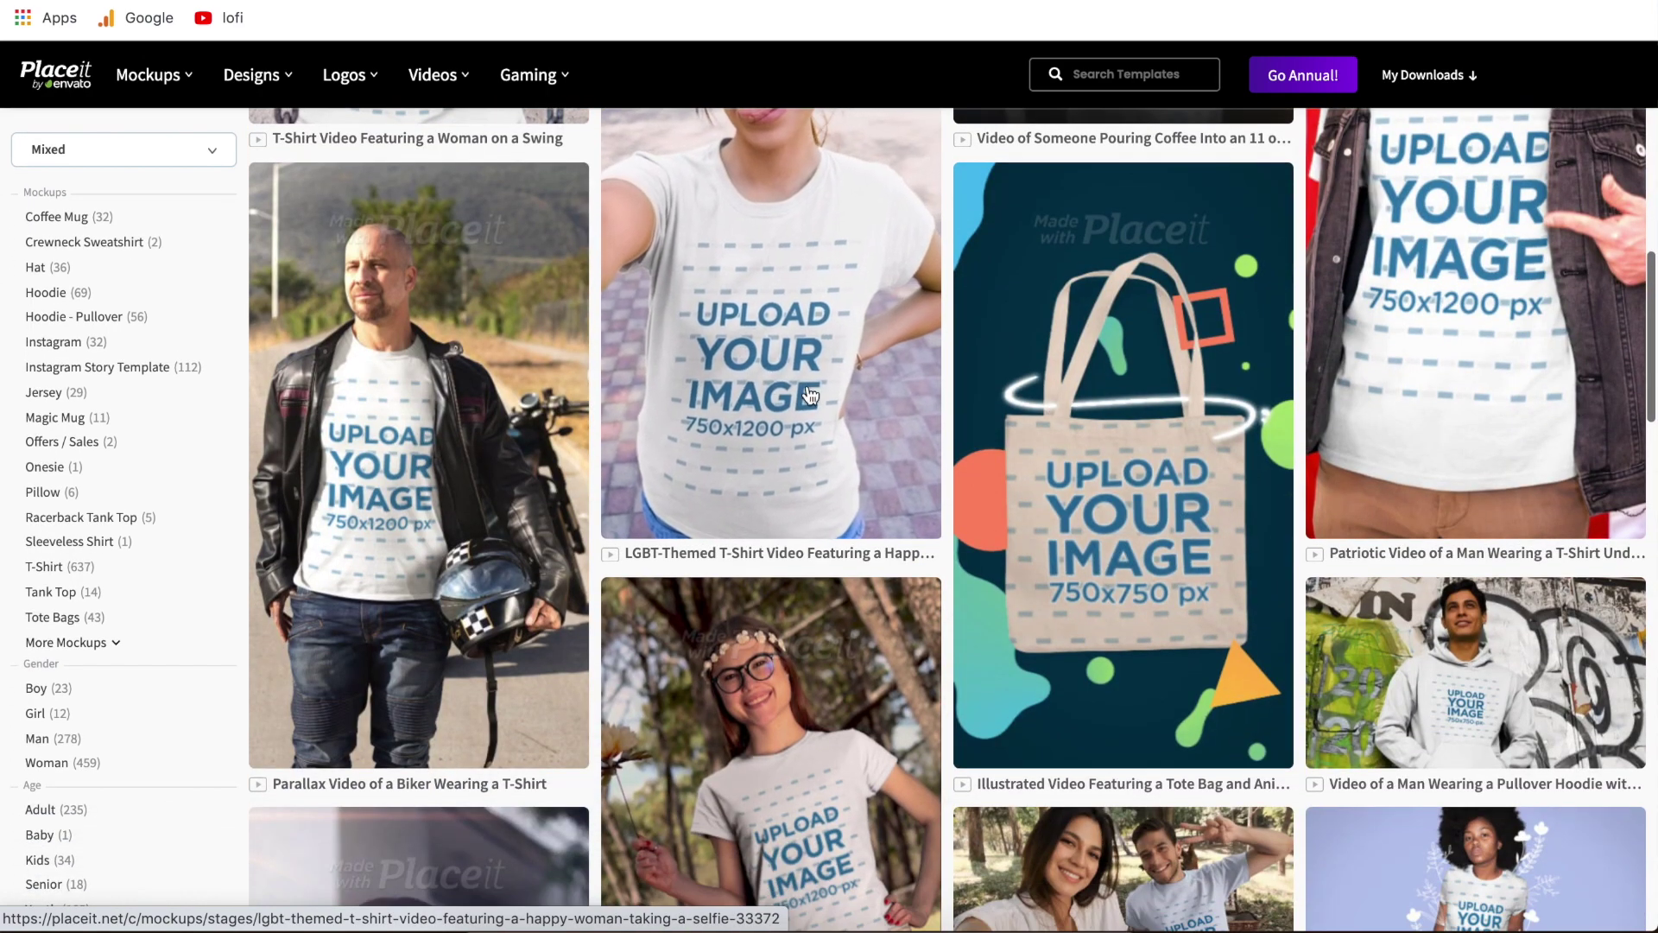
{"action": "mouse_move", "coordinate": [1185, 592]}
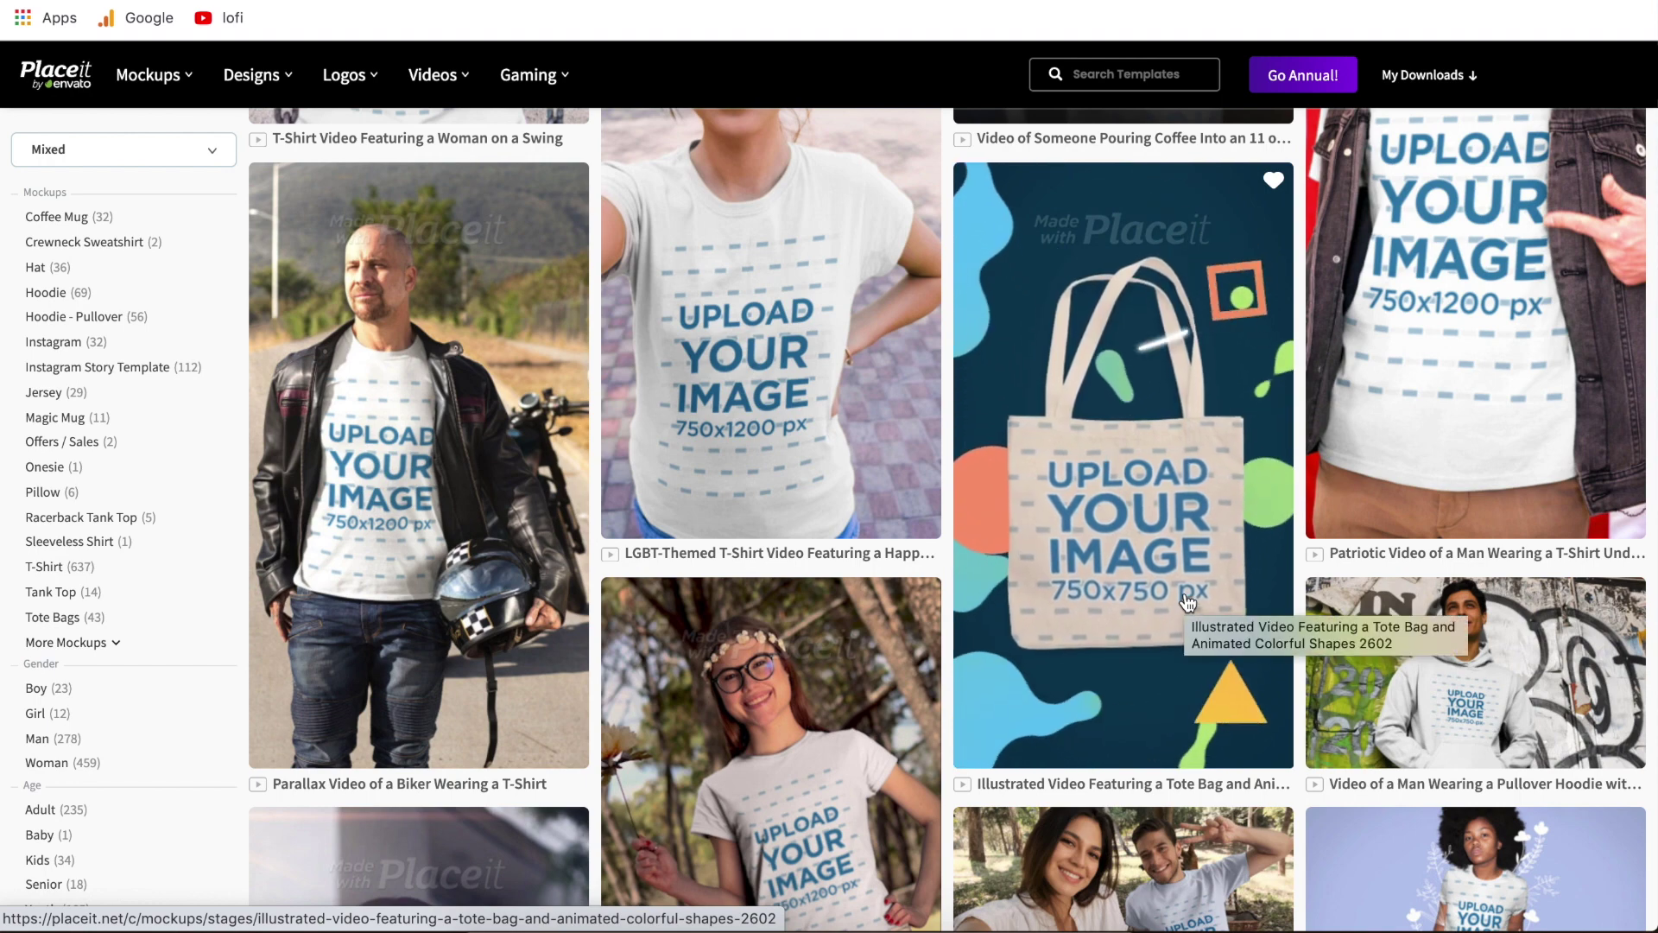
{"action": "scroll", "coordinate": [1187, 602], "scroll_direction": "down", "scroll_amount": 7}
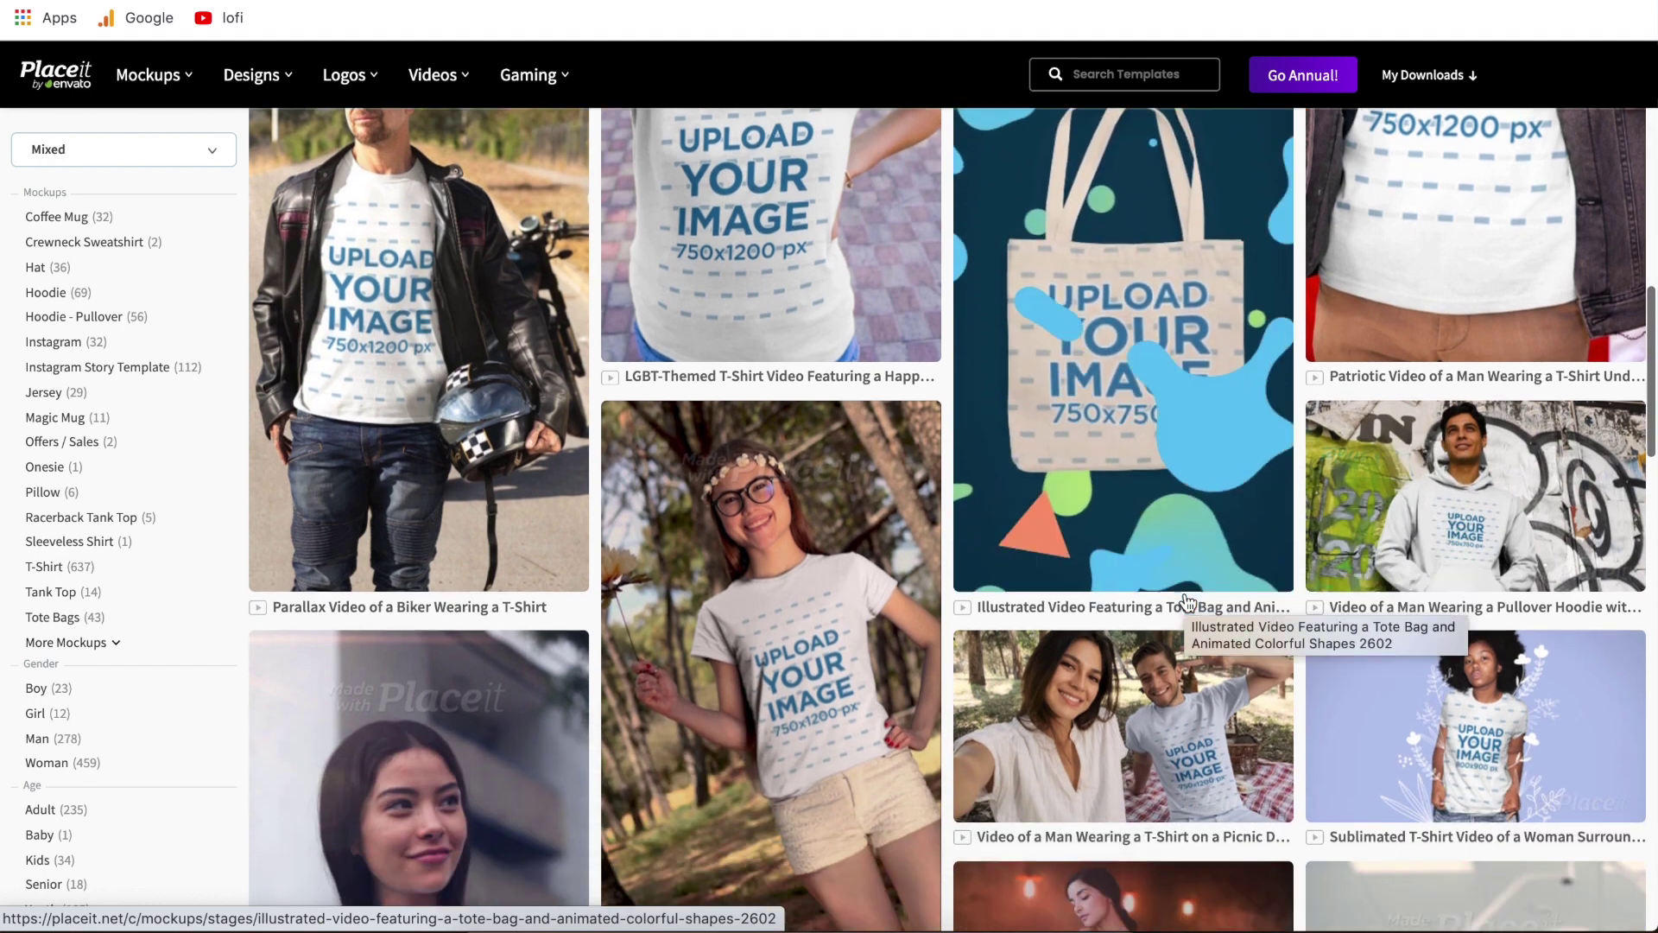
{"action": "scroll", "coordinate": [1188, 602], "scroll_direction": "down", "scroll_amount": 2}
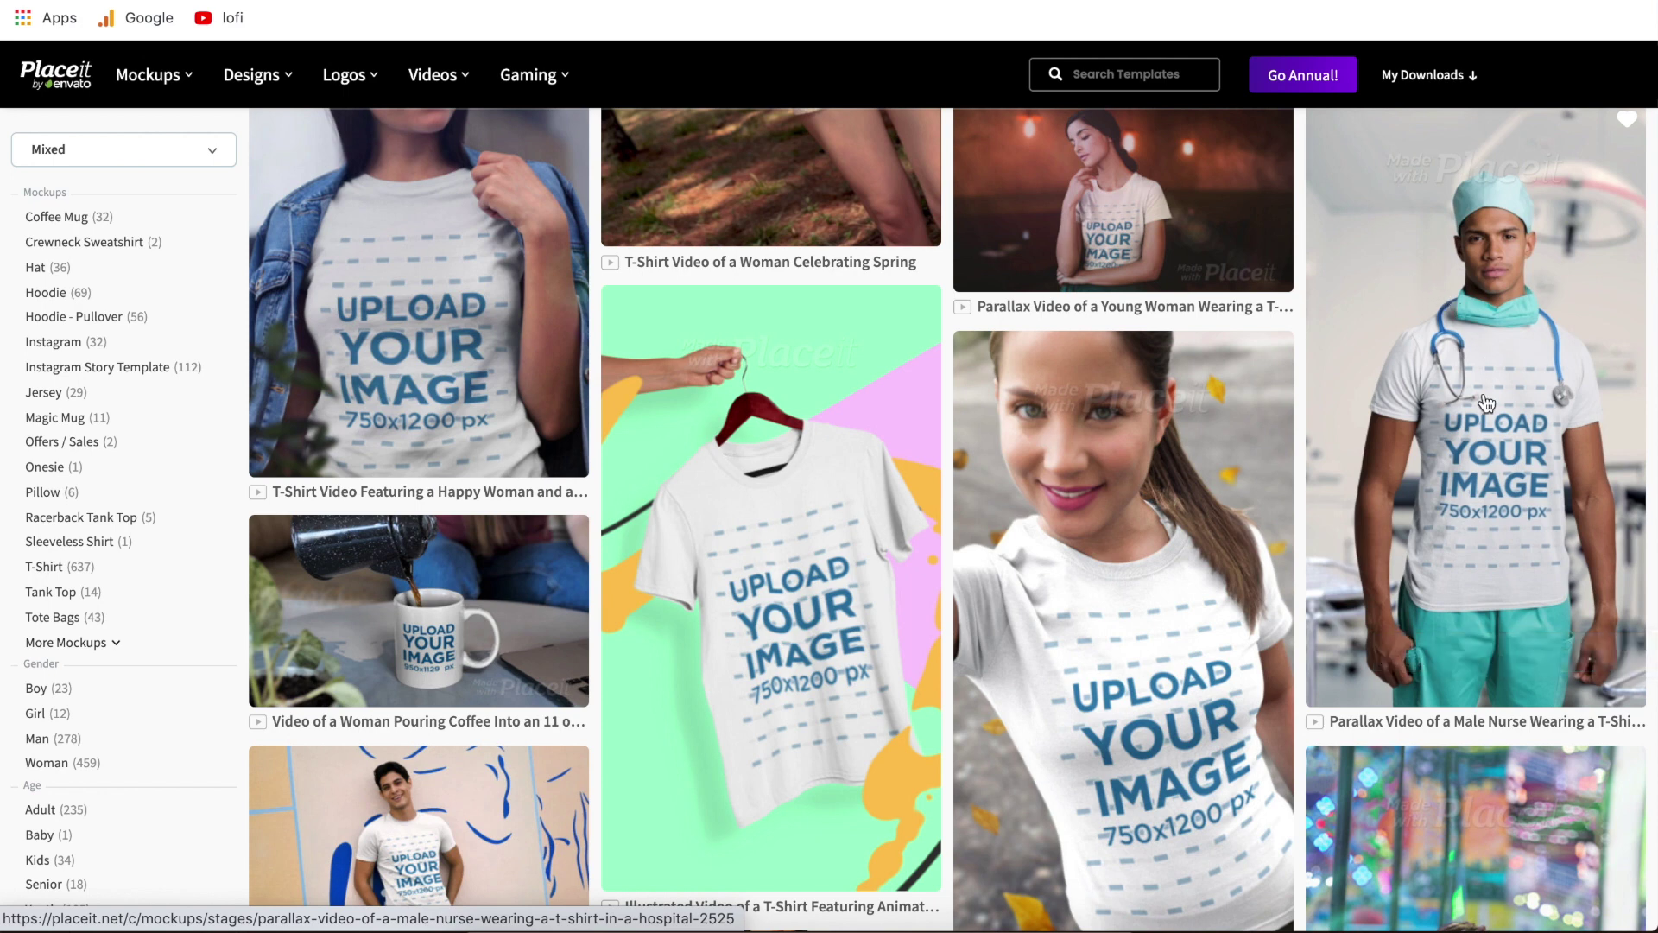
{"action": "scroll", "coordinate": [1486, 403], "scroll_direction": "up", "scroll_amount": 1}
{"action": "scroll", "coordinate": [1486, 403], "scroll_direction": "down", "scroll_amount": 12}
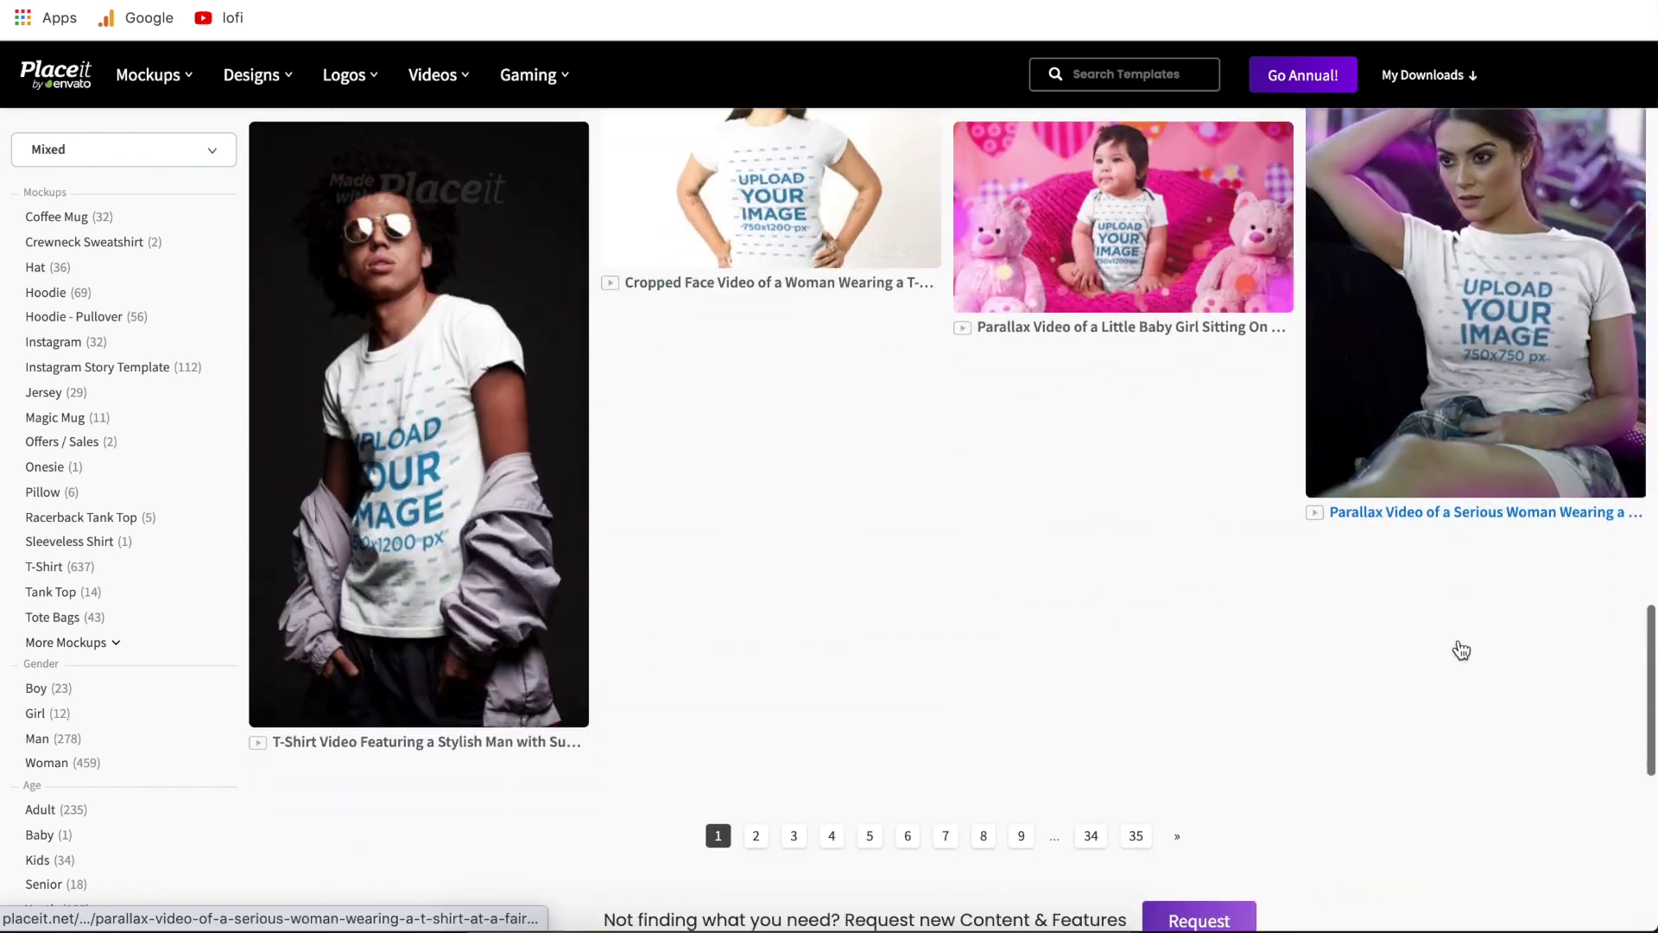
{"action": "scroll", "coordinate": [1371, 642], "scroll_direction": "up", "scroll_amount": 2}
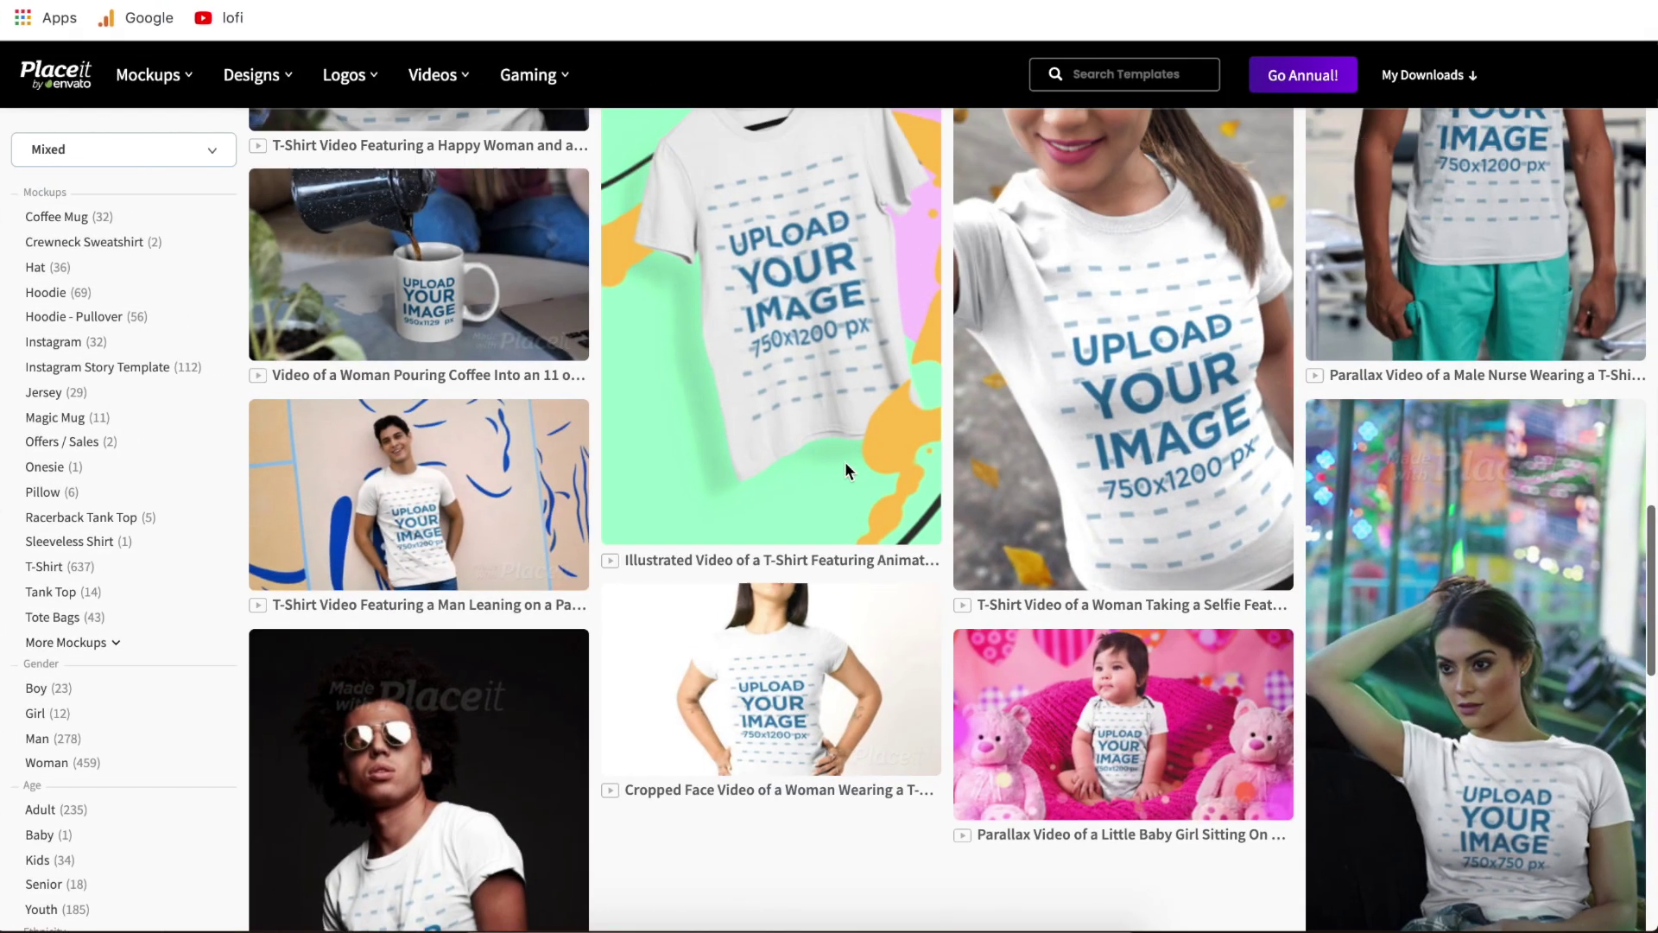
{"action": "scroll", "coordinate": [845, 461], "scroll_direction": "up", "scroll_amount": 20}
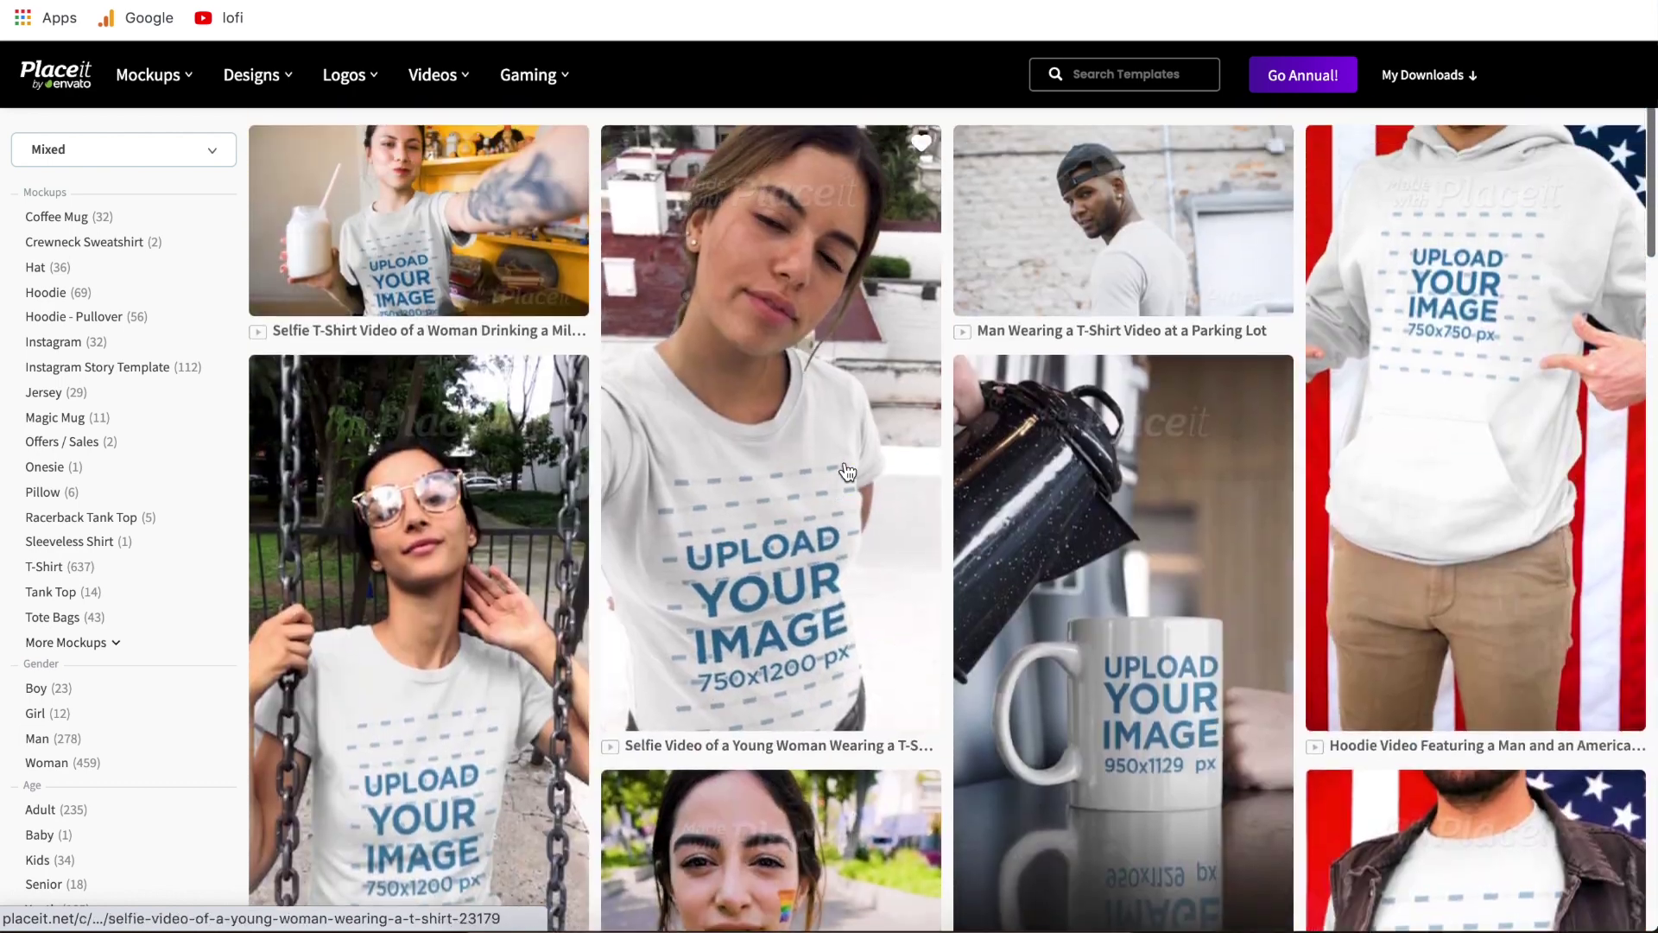
{"action": "scroll", "coordinate": [846, 471], "scroll_direction": "up", "scroll_amount": 2}
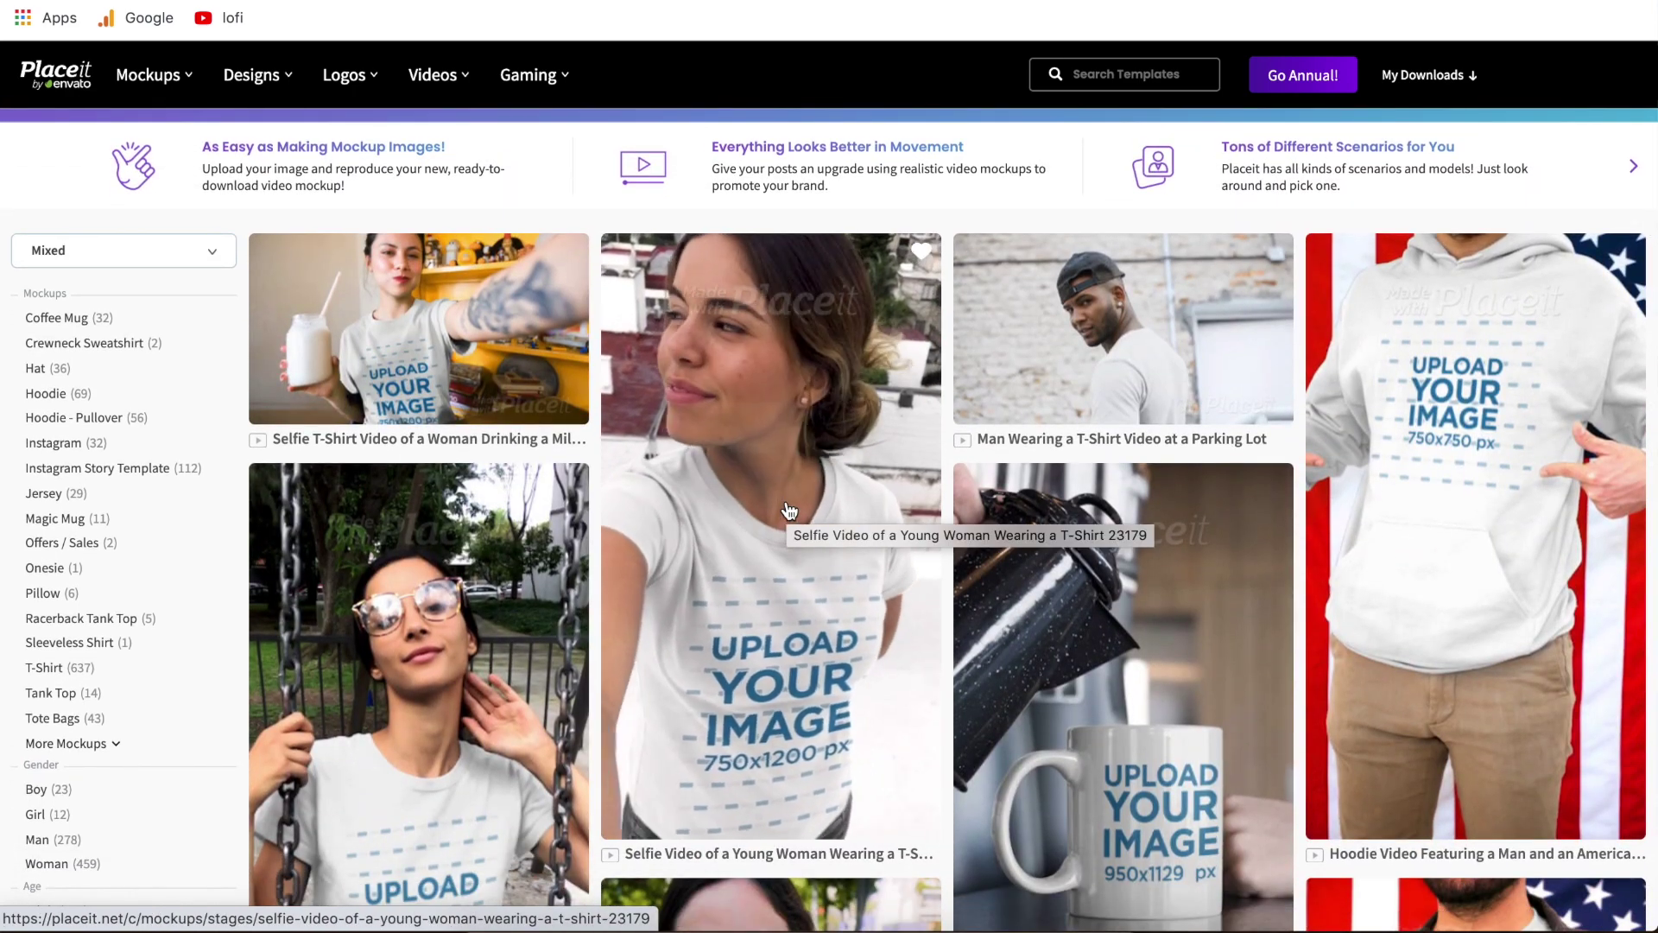
{"action": "left_click", "coordinate": [788, 511]}
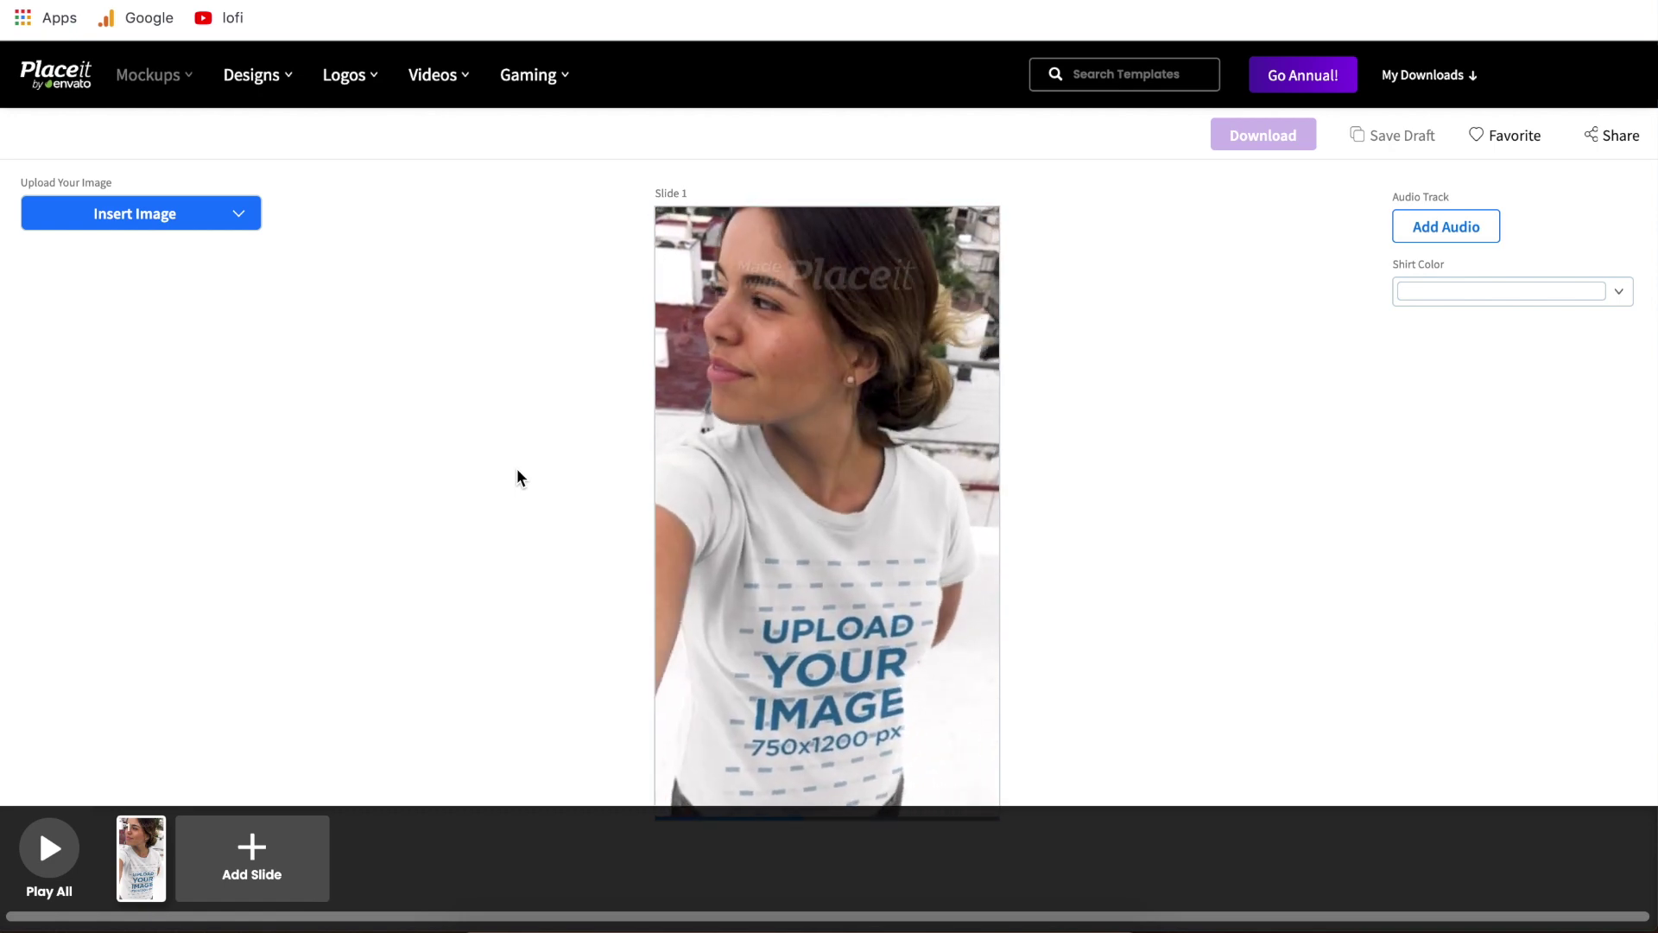
Step: Insert the downloaded Rafting design image into the selfie video mockup
{"action": "left_click", "coordinate": [215, 213]}
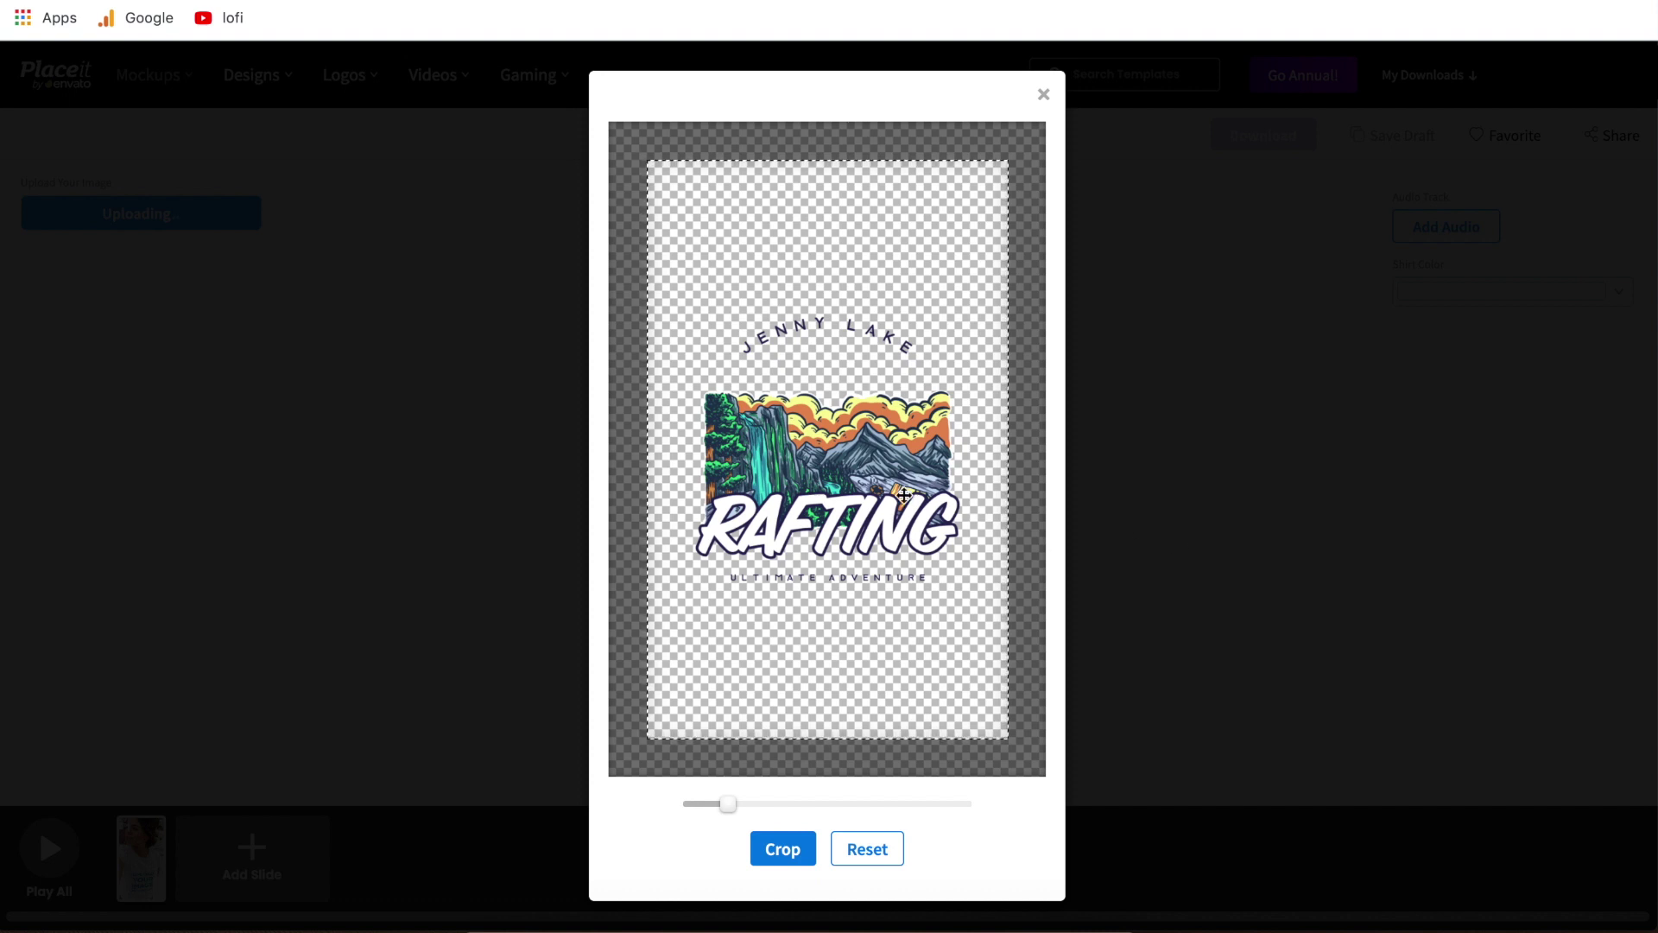
Step: Move the Rafting artwork higher in the print area and apply the crop
{"action": "left_click_drag", "start_coordinate": [816, 467], "coordinate": [815, 346]}
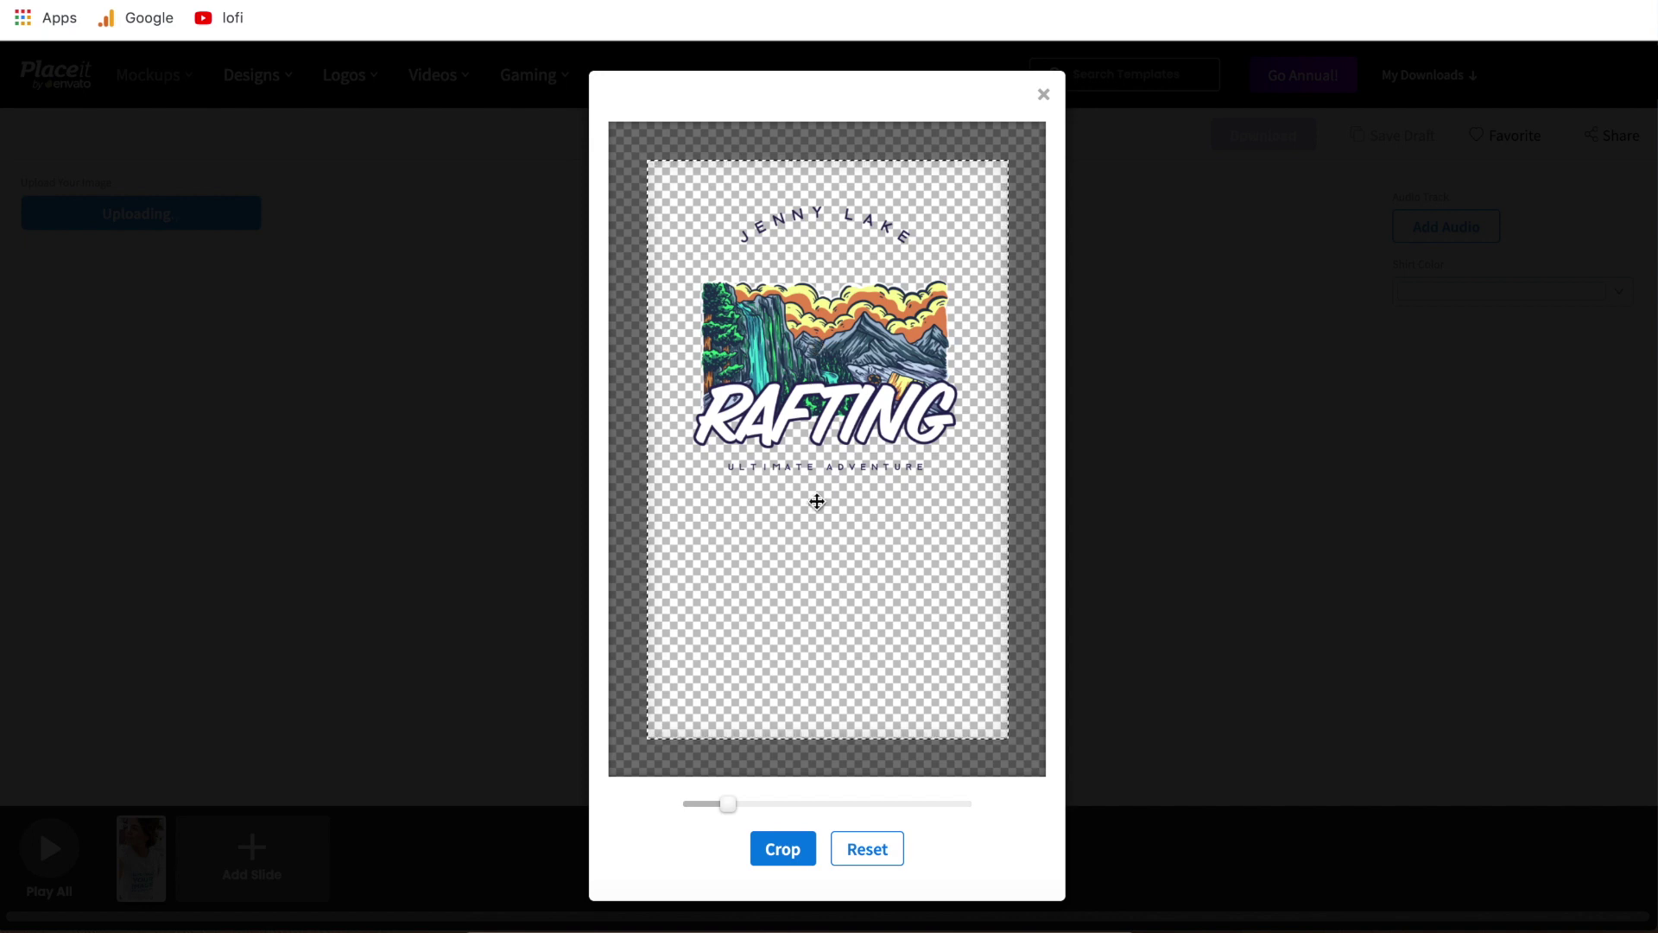
{"action": "left_click", "coordinate": [780, 849]}
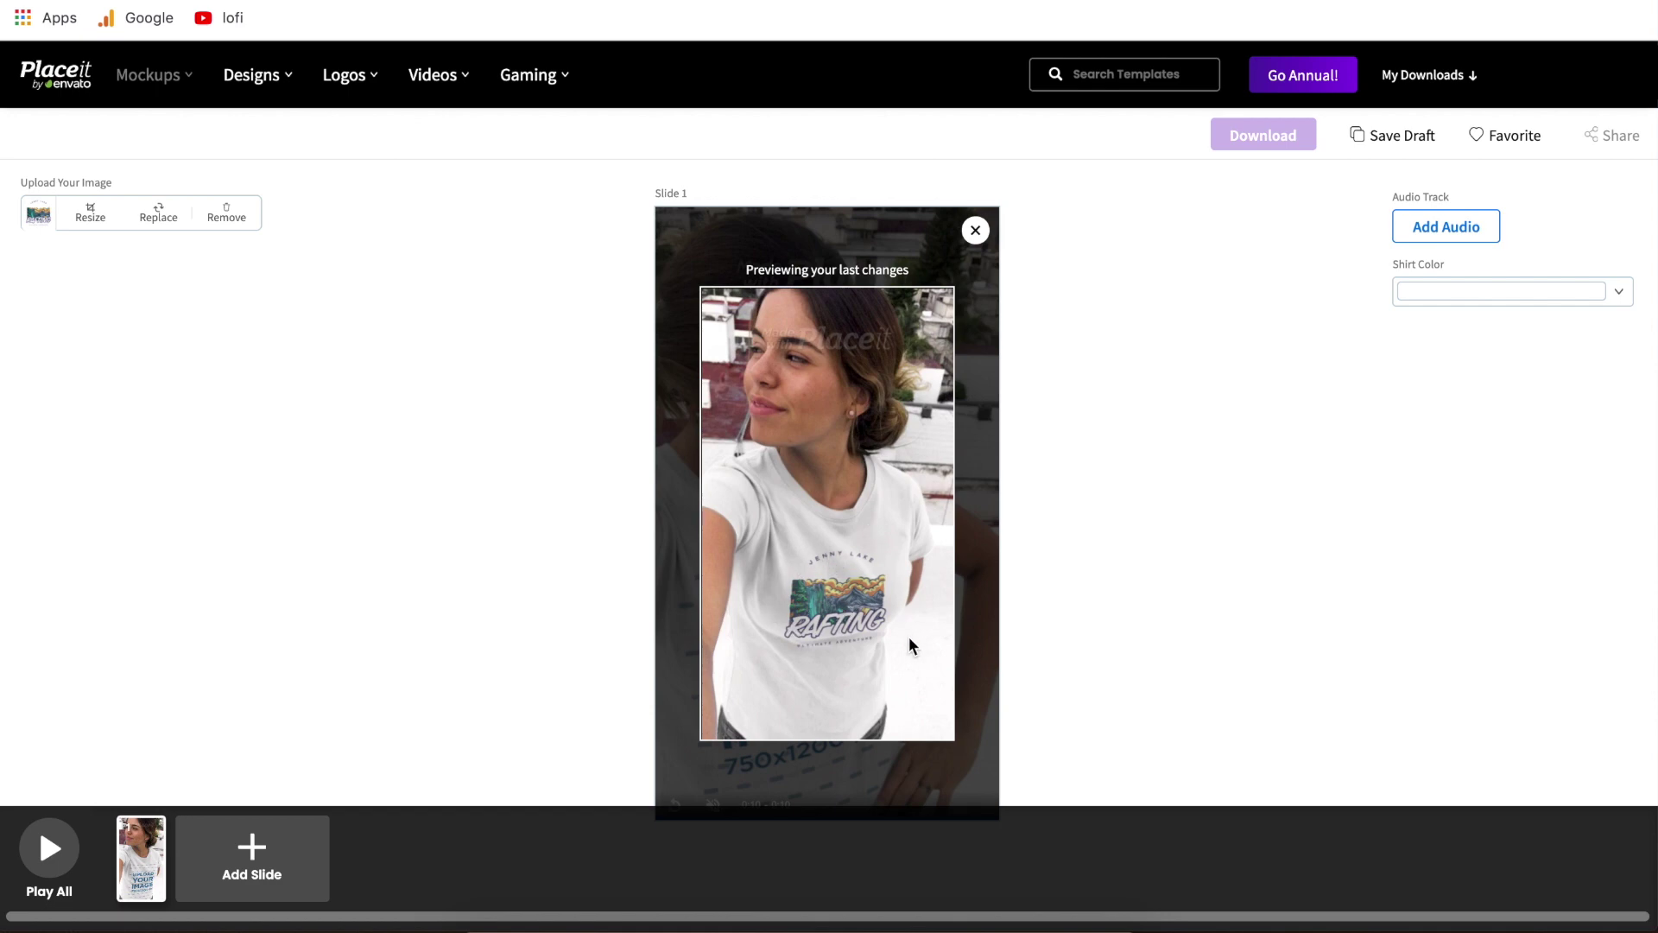
Step: Close the changes preview and render the slide with the Rafting design
{"action": "scroll", "coordinate": [908, 636], "scroll_direction": "down", "scroll_amount": 2}
{"action": "scroll", "coordinate": [909, 636], "scroll_direction": "up", "scroll_amount": 2}
{"action": "left_click", "coordinate": [976, 231]}
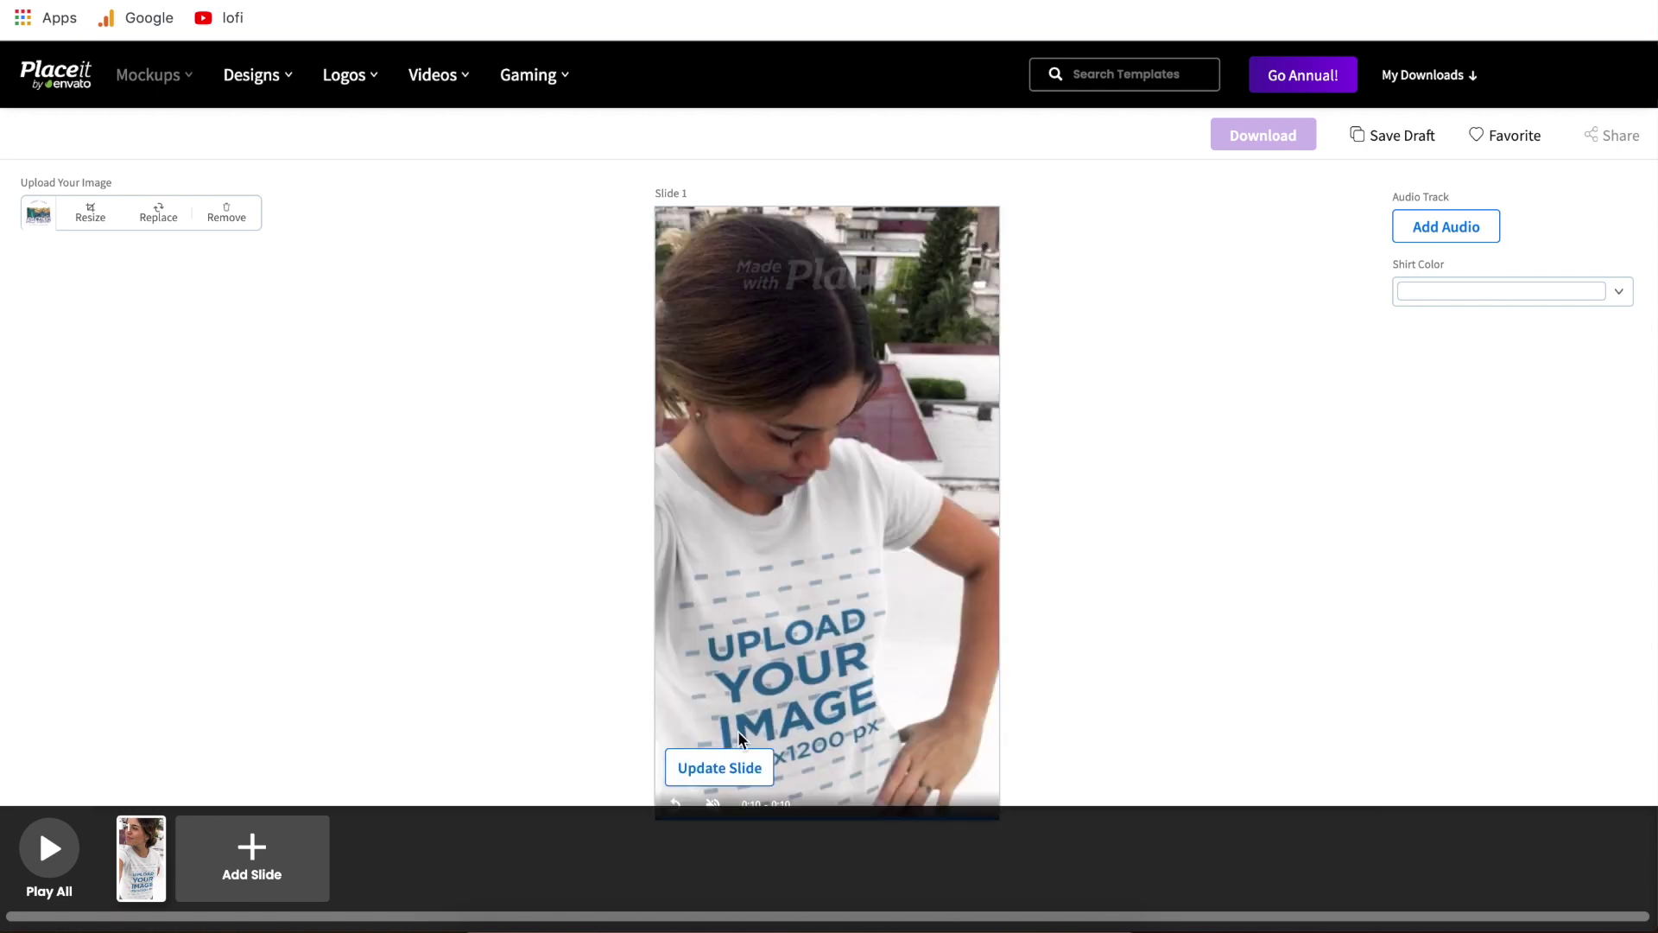
{"action": "left_click", "coordinate": [722, 769]}
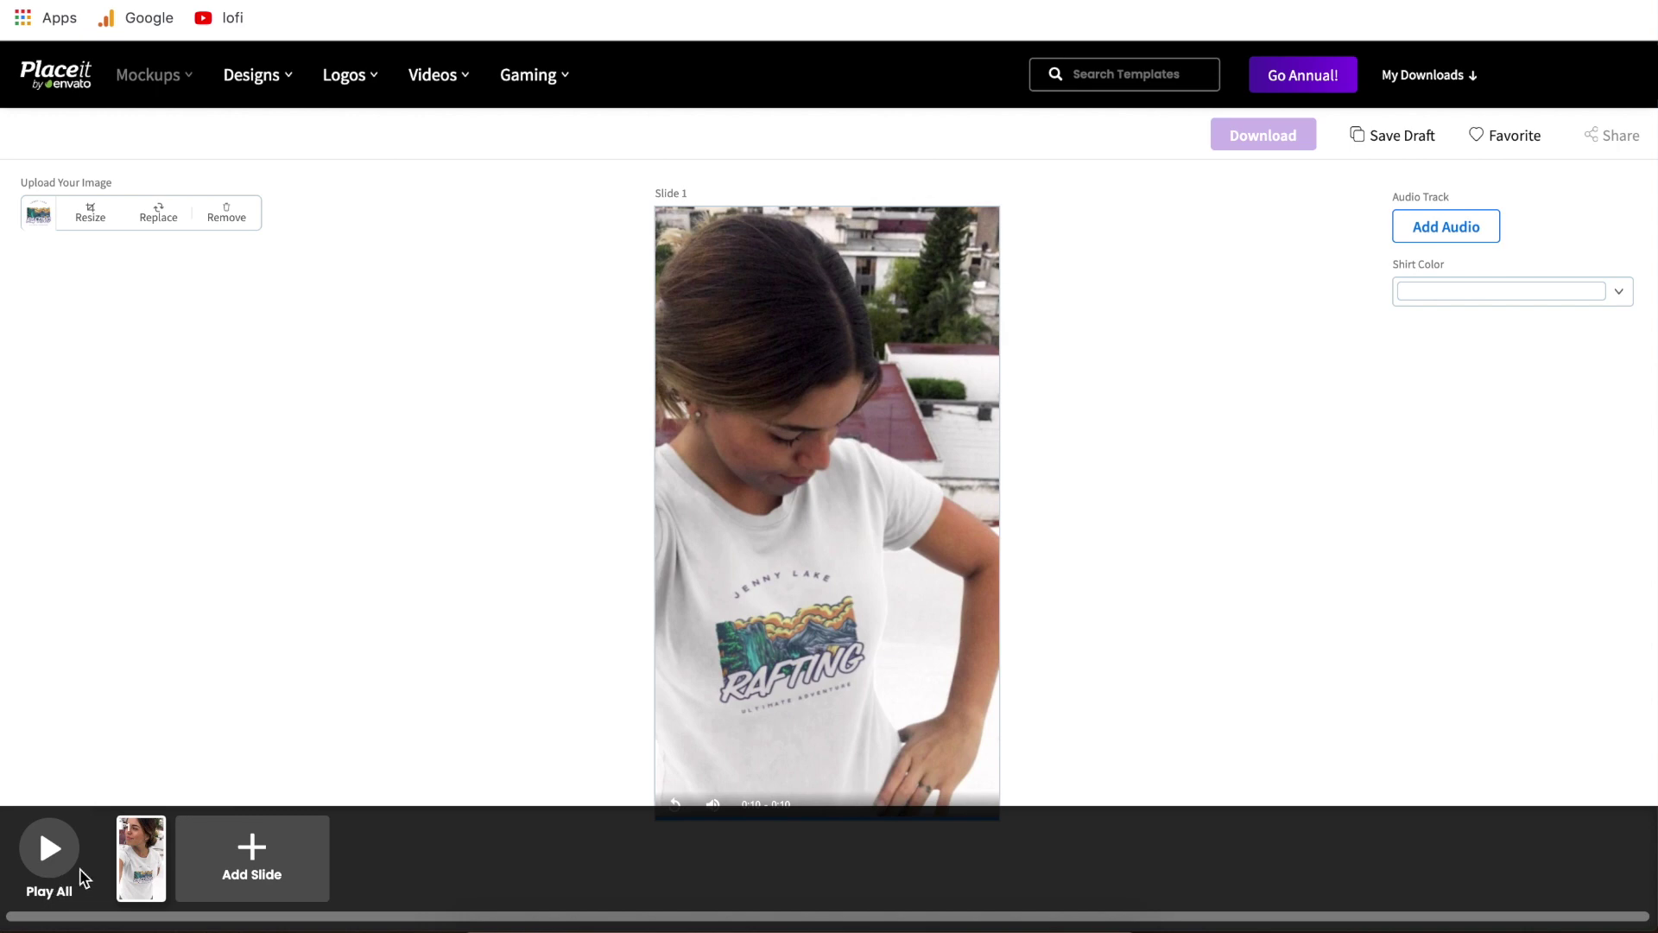
{"action": "mouse_move", "coordinate": [148, 870]}
Step: Browse the add-slide template picker, then dismiss it without adding a slide
{"action": "left_click", "coordinate": [277, 880]}
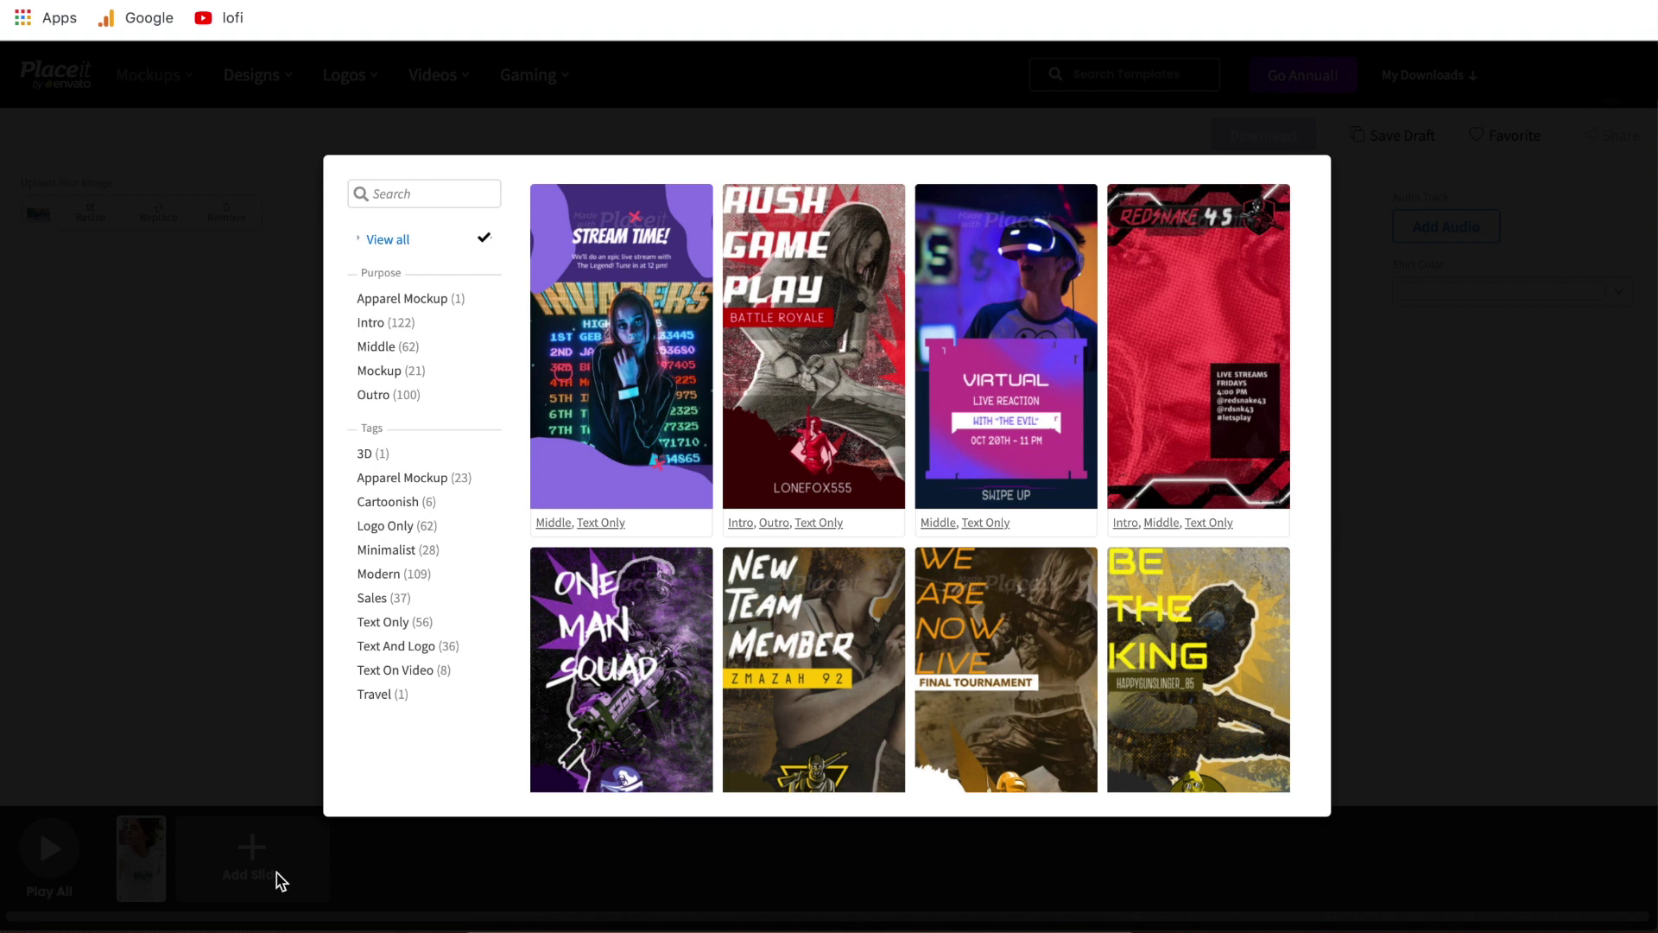
{"action": "mouse_move", "coordinate": [633, 437]}
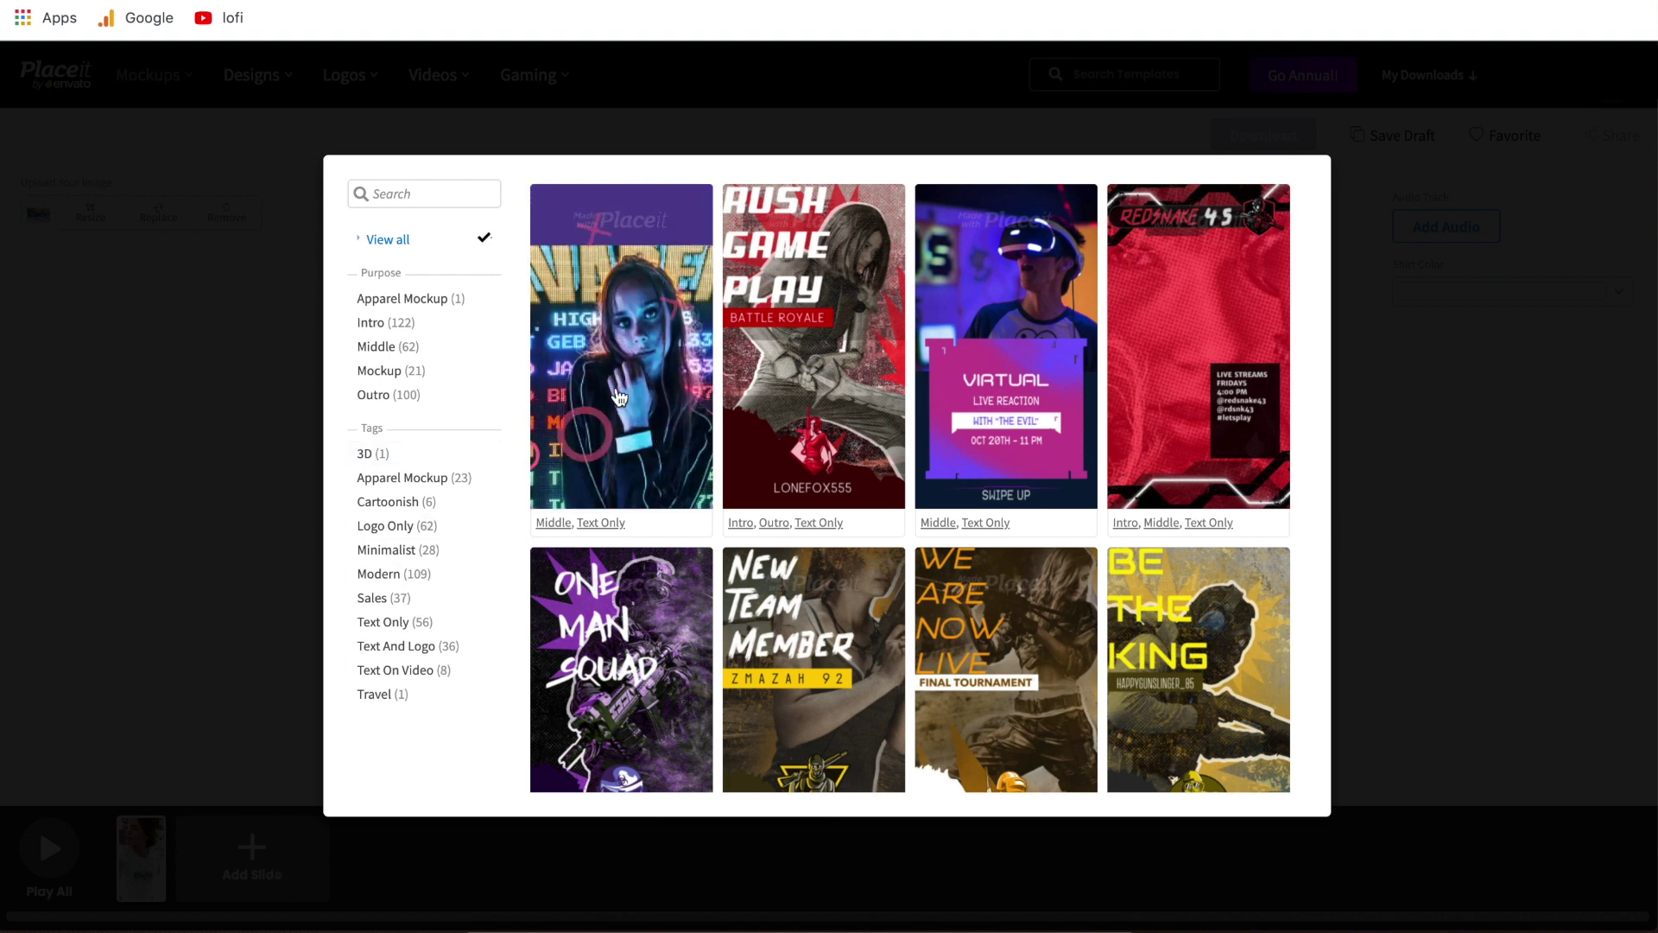
{"action": "mouse_move", "coordinate": [827, 609]}
{"action": "scroll", "coordinate": [827, 609], "scroll_direction": "down", "scroll_amount": 10}
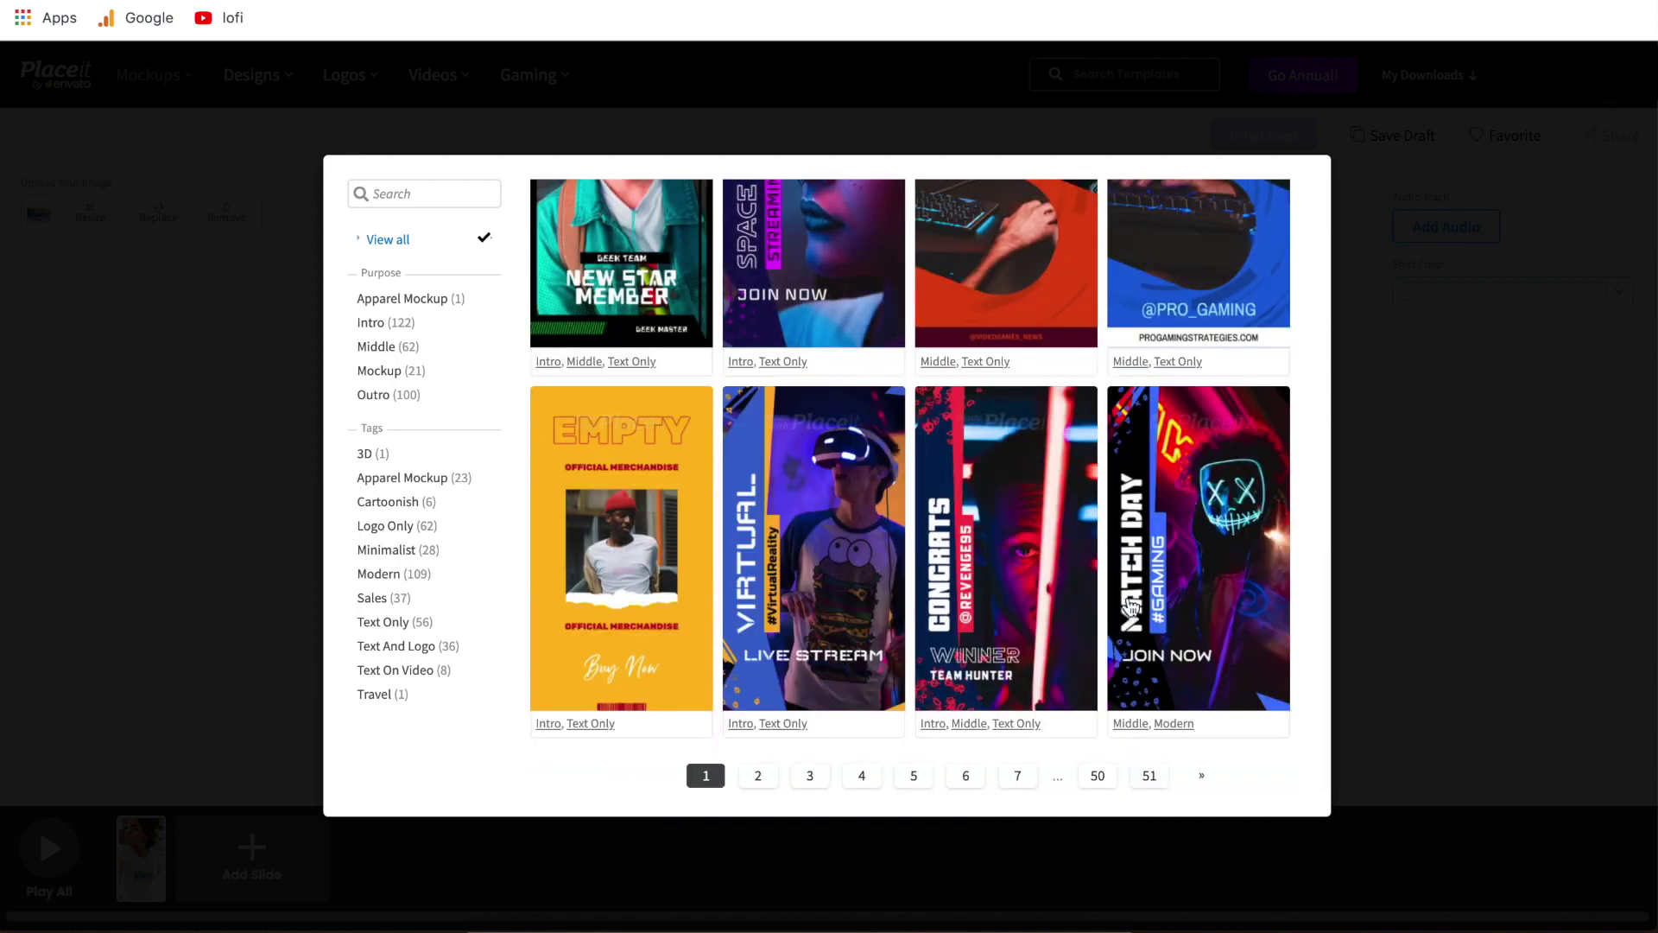
{"action": "scroll", "coordinate": [1233, 653], "scroll_direction": "up", "scroll_amount": 2}
{"action": "scroll", "coordinate": [1233, 654], "scroll_direction": "up", "scroll_amount": 10}
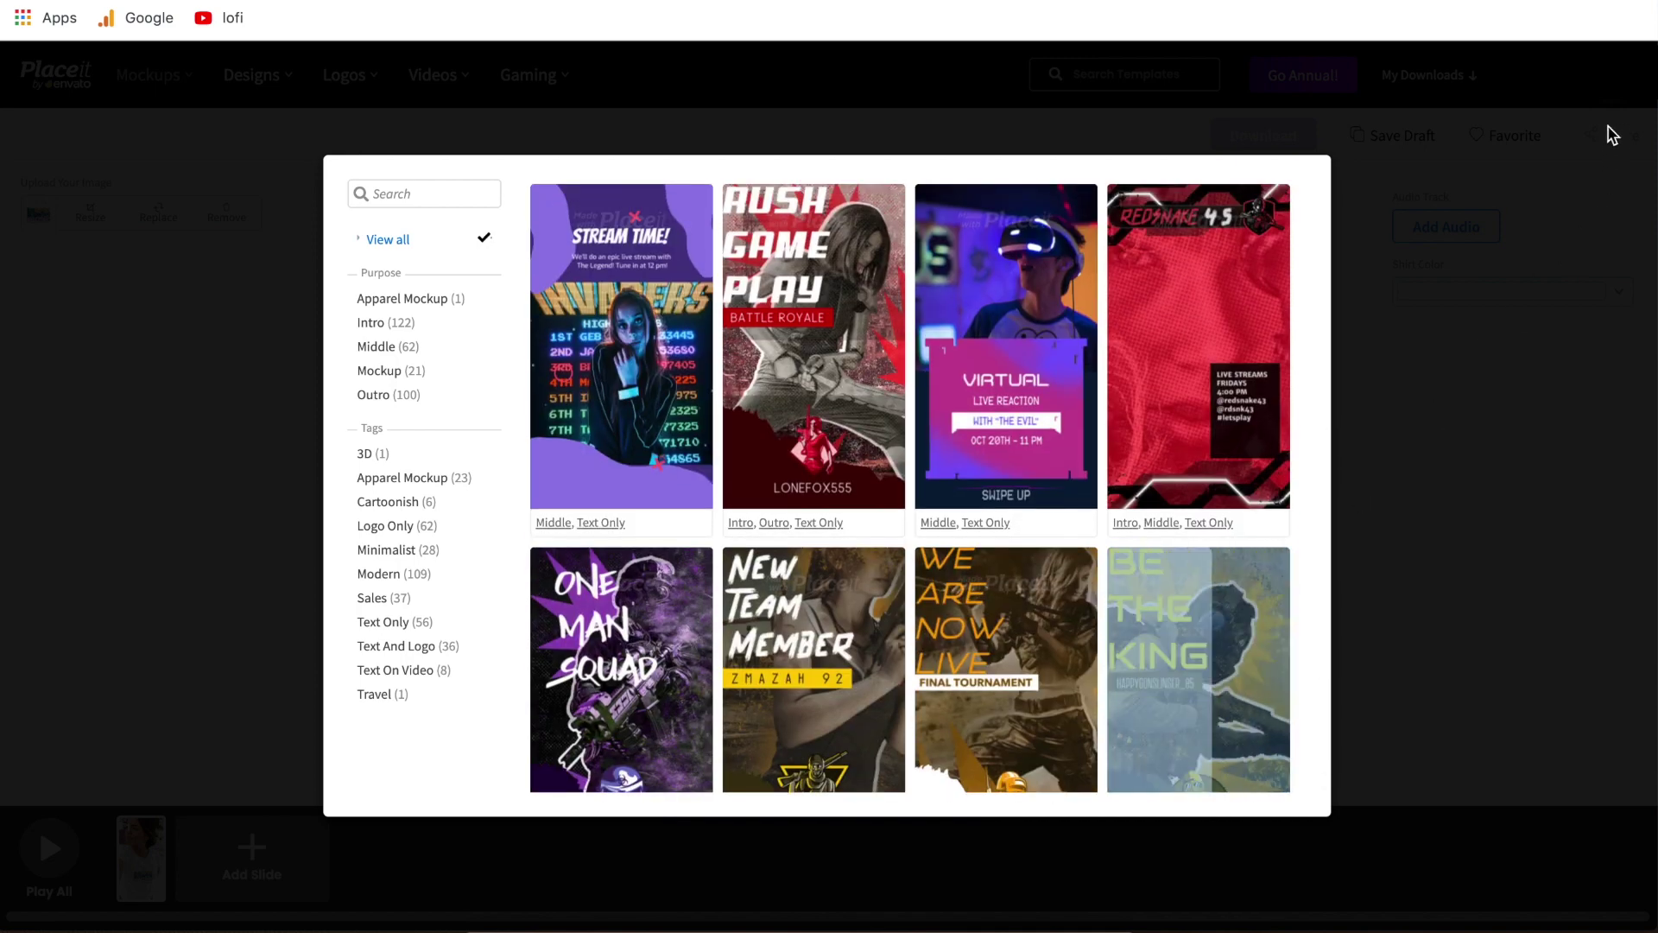
{"action": "left_click", "coordinate": [1605, 99]}
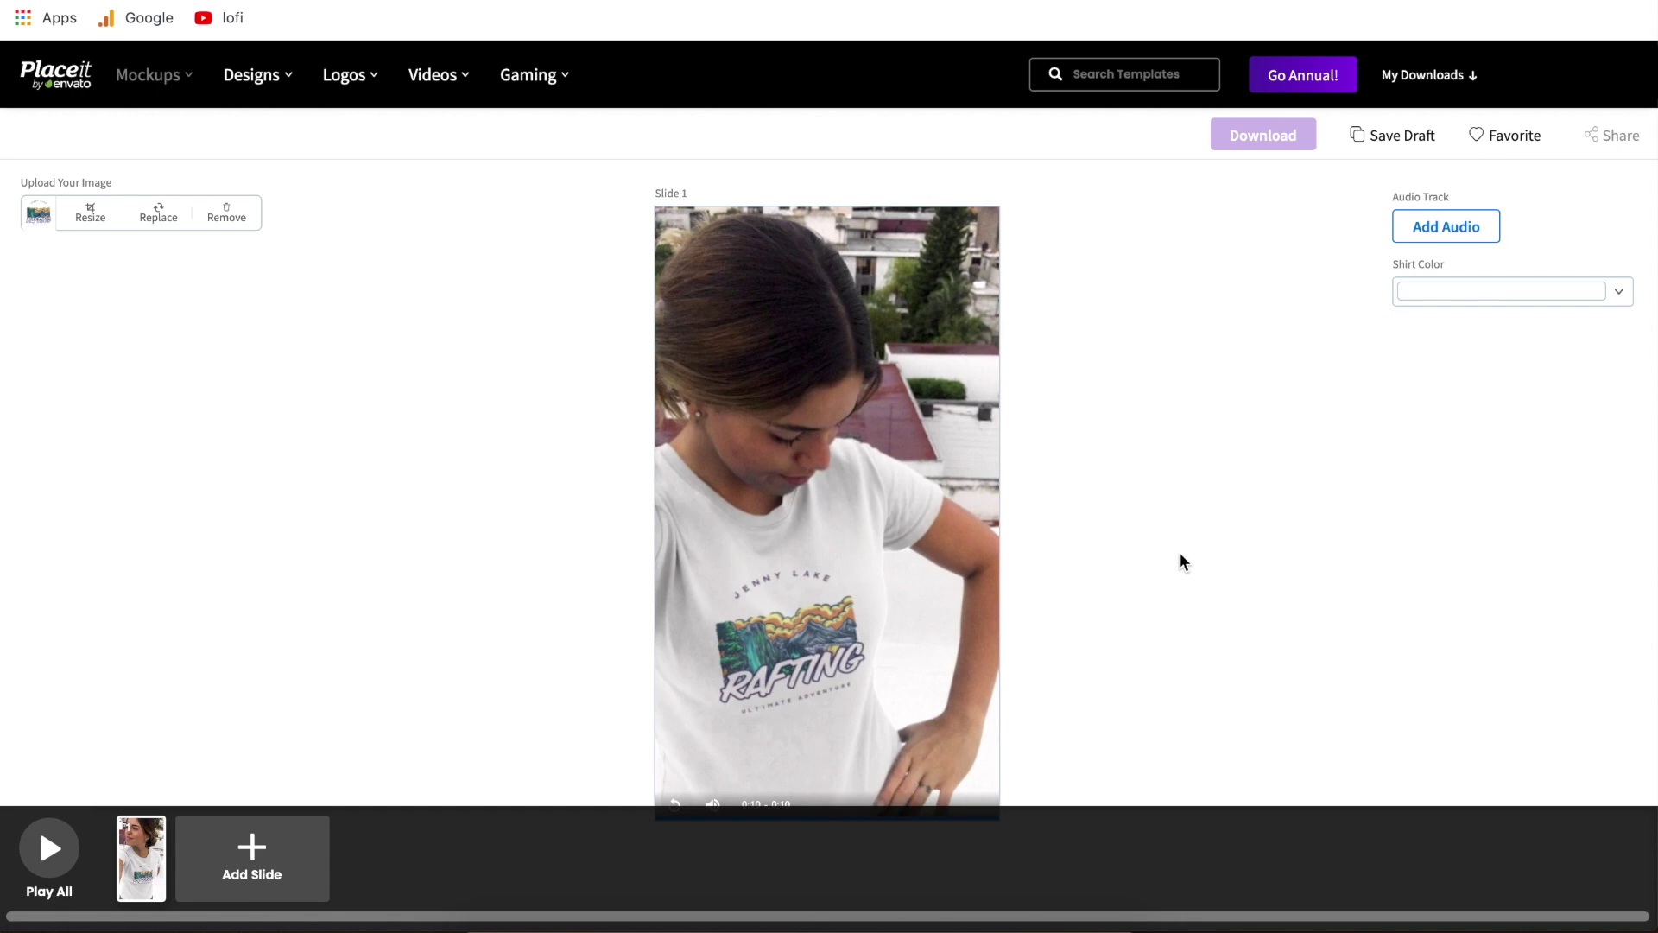
{"action": "left_click", "coordinate": [1447, 230]}
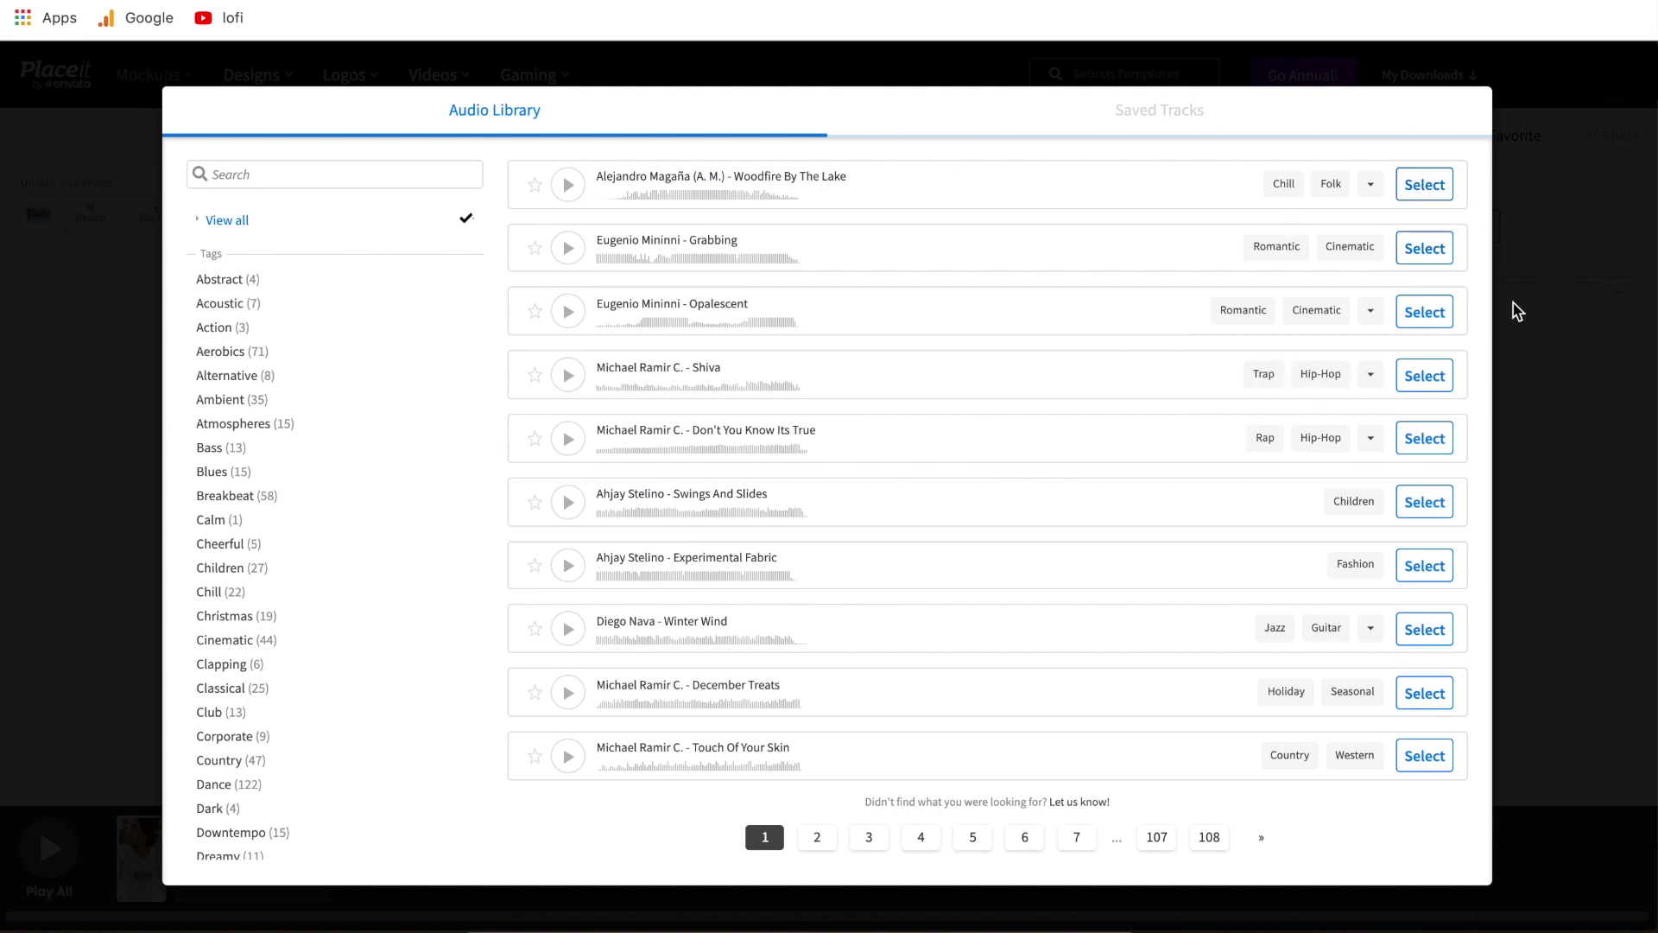
{"action": "key", "text": "Escape"}
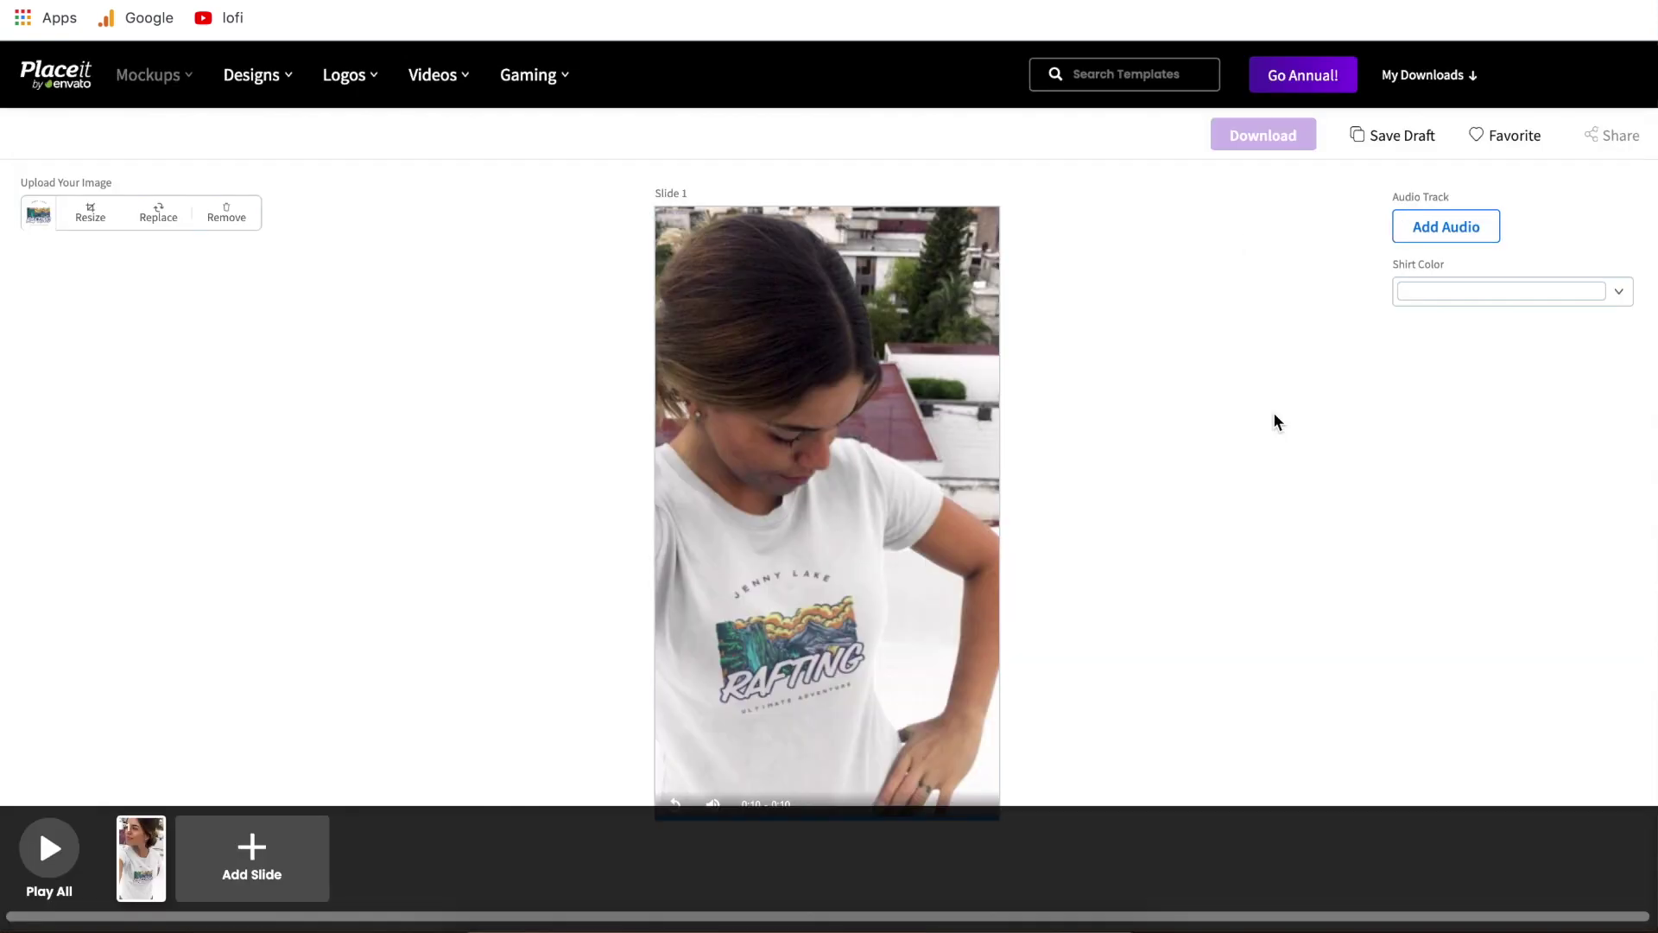
Step: Change the mockup's shirt colour to light cyan #B8F1FE and update slide 1
{"action": "left_click", "coordinate": [1619, 291]}
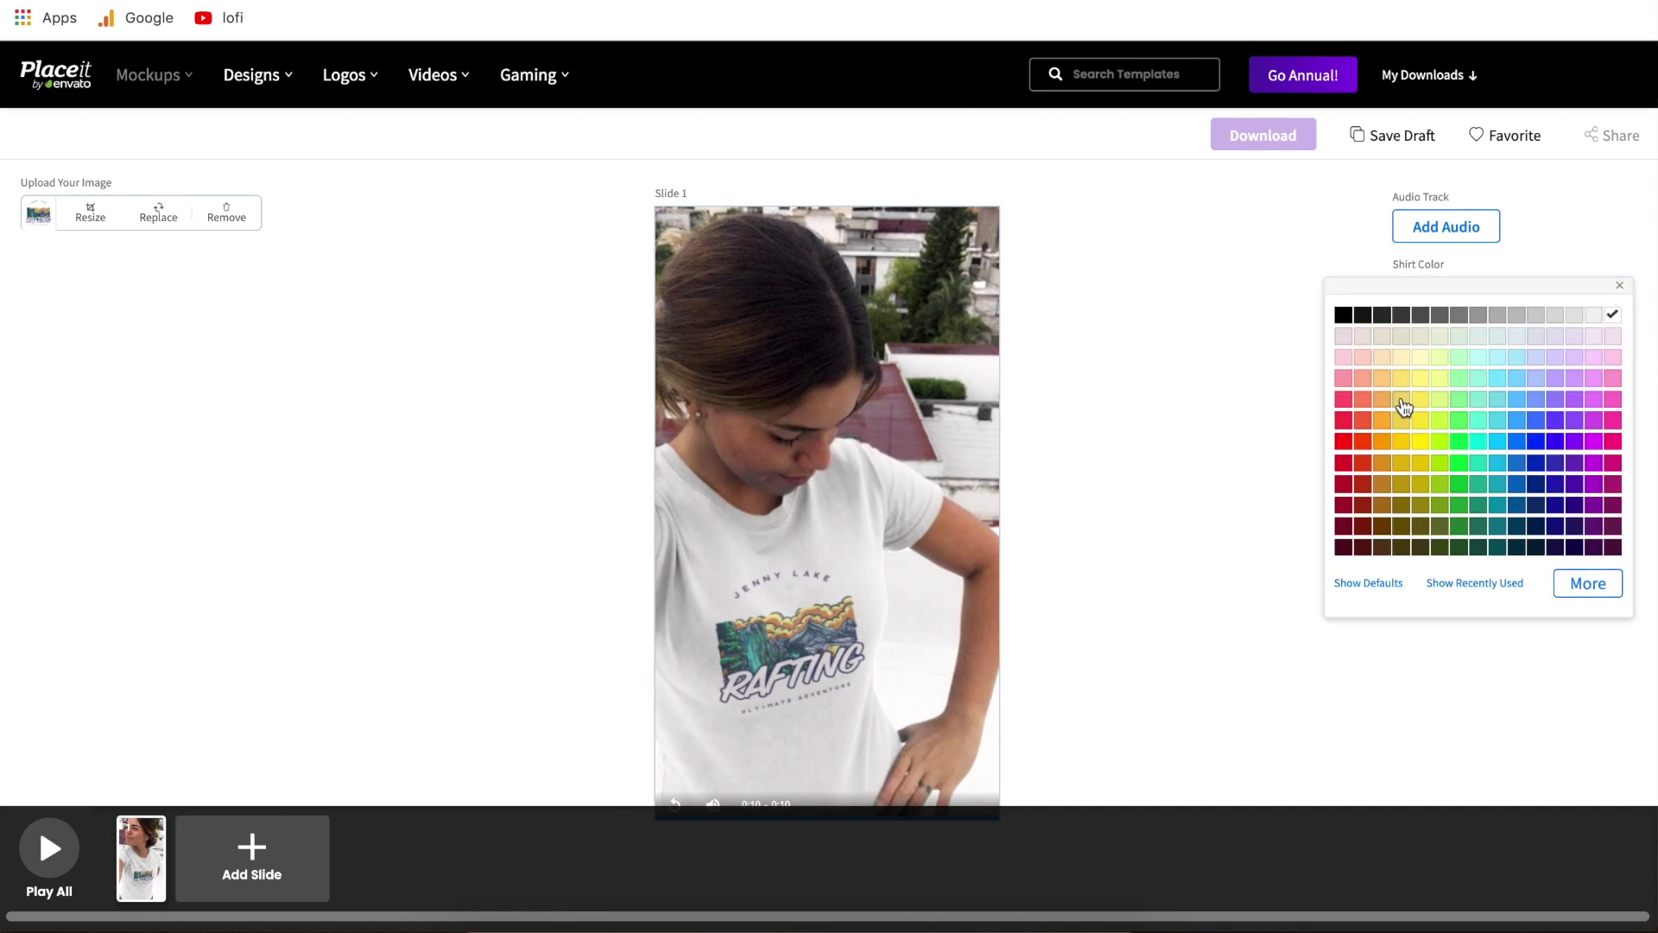
{"action": "left_click", "coordinate": [1498, 361]}
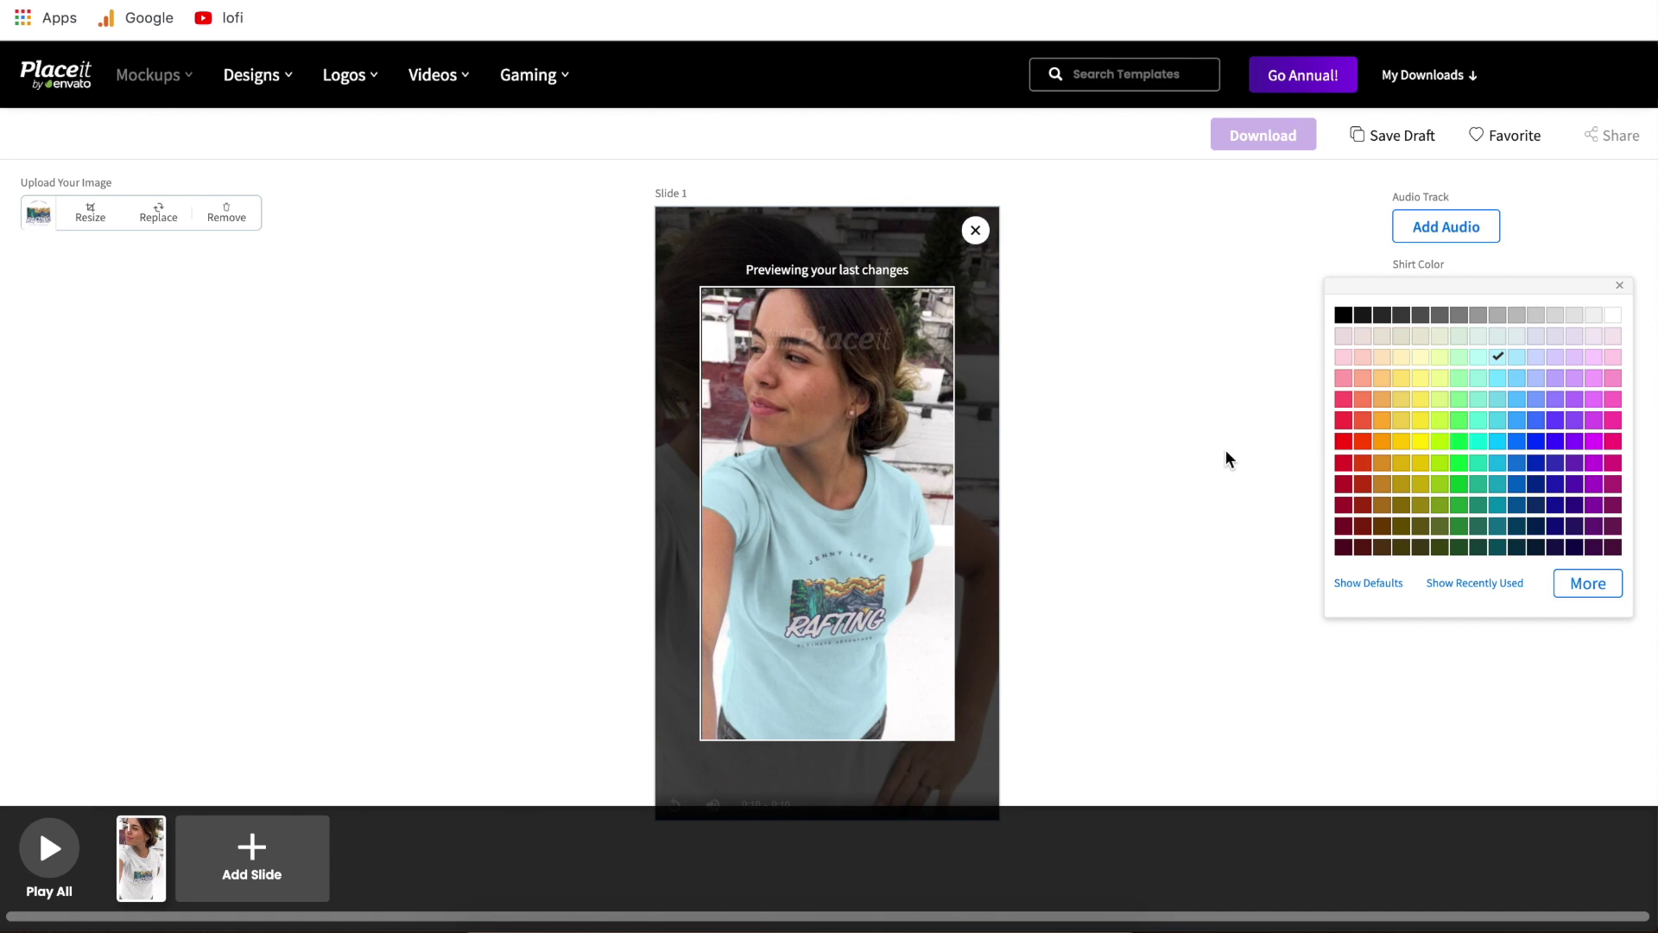
{"action": "left_click", "coordinate": [1179, 391]}
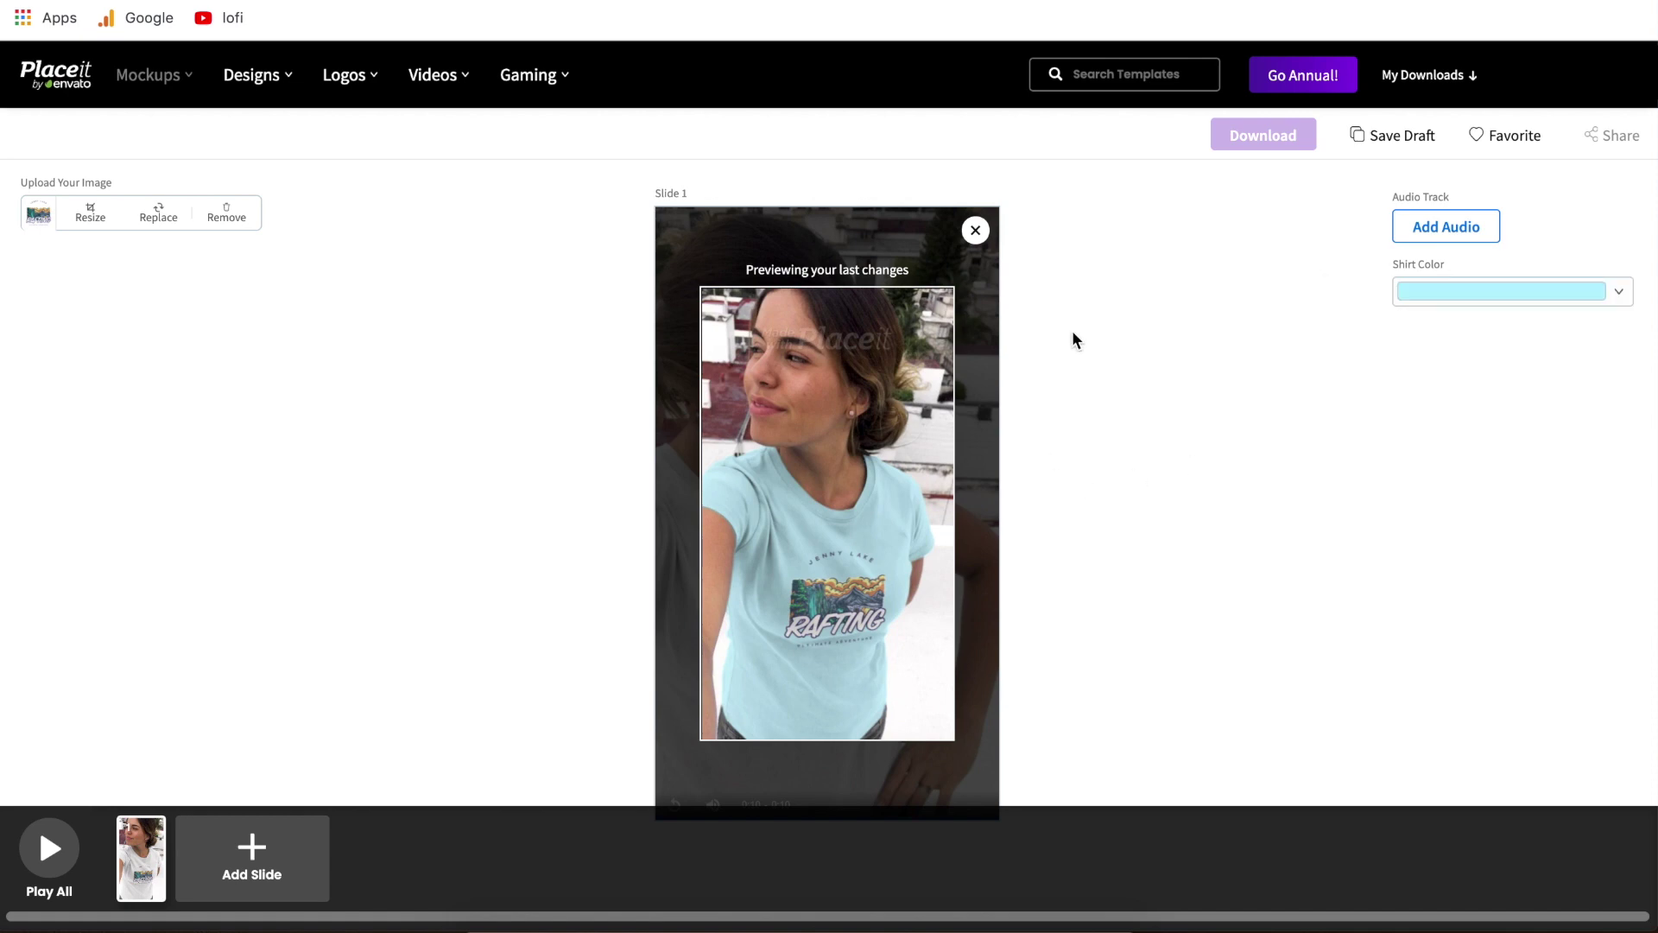
{"action": "left_click", "coordinate": [975, 230]}
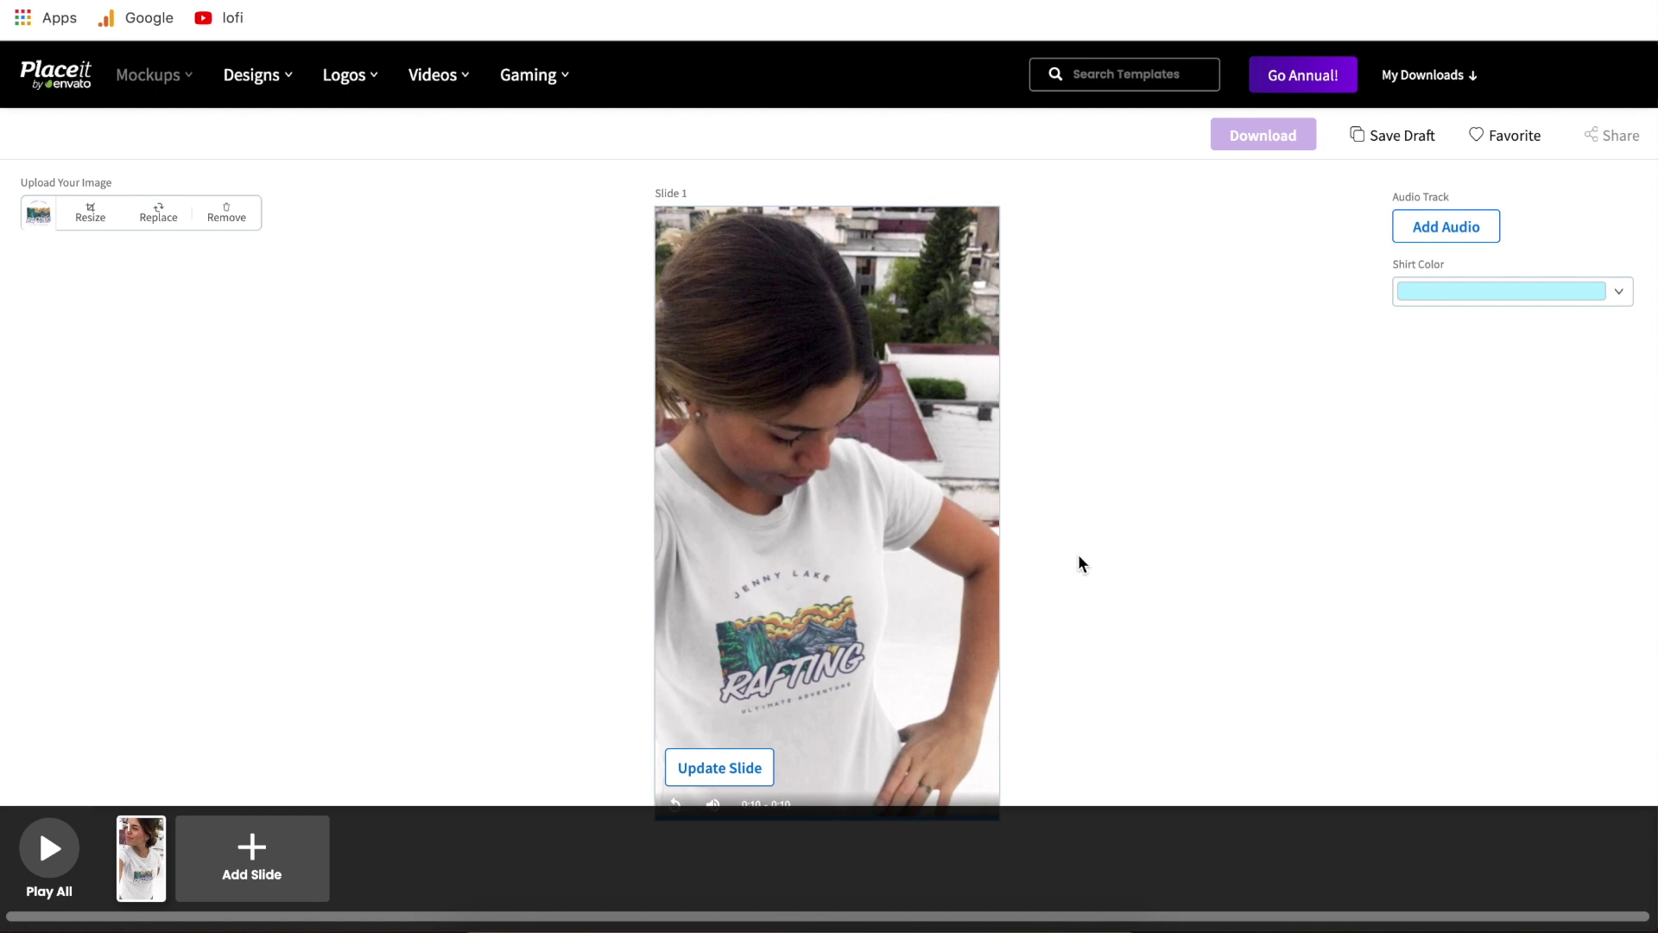
{"action": "left_click", "coordinate": [1622, 301]}
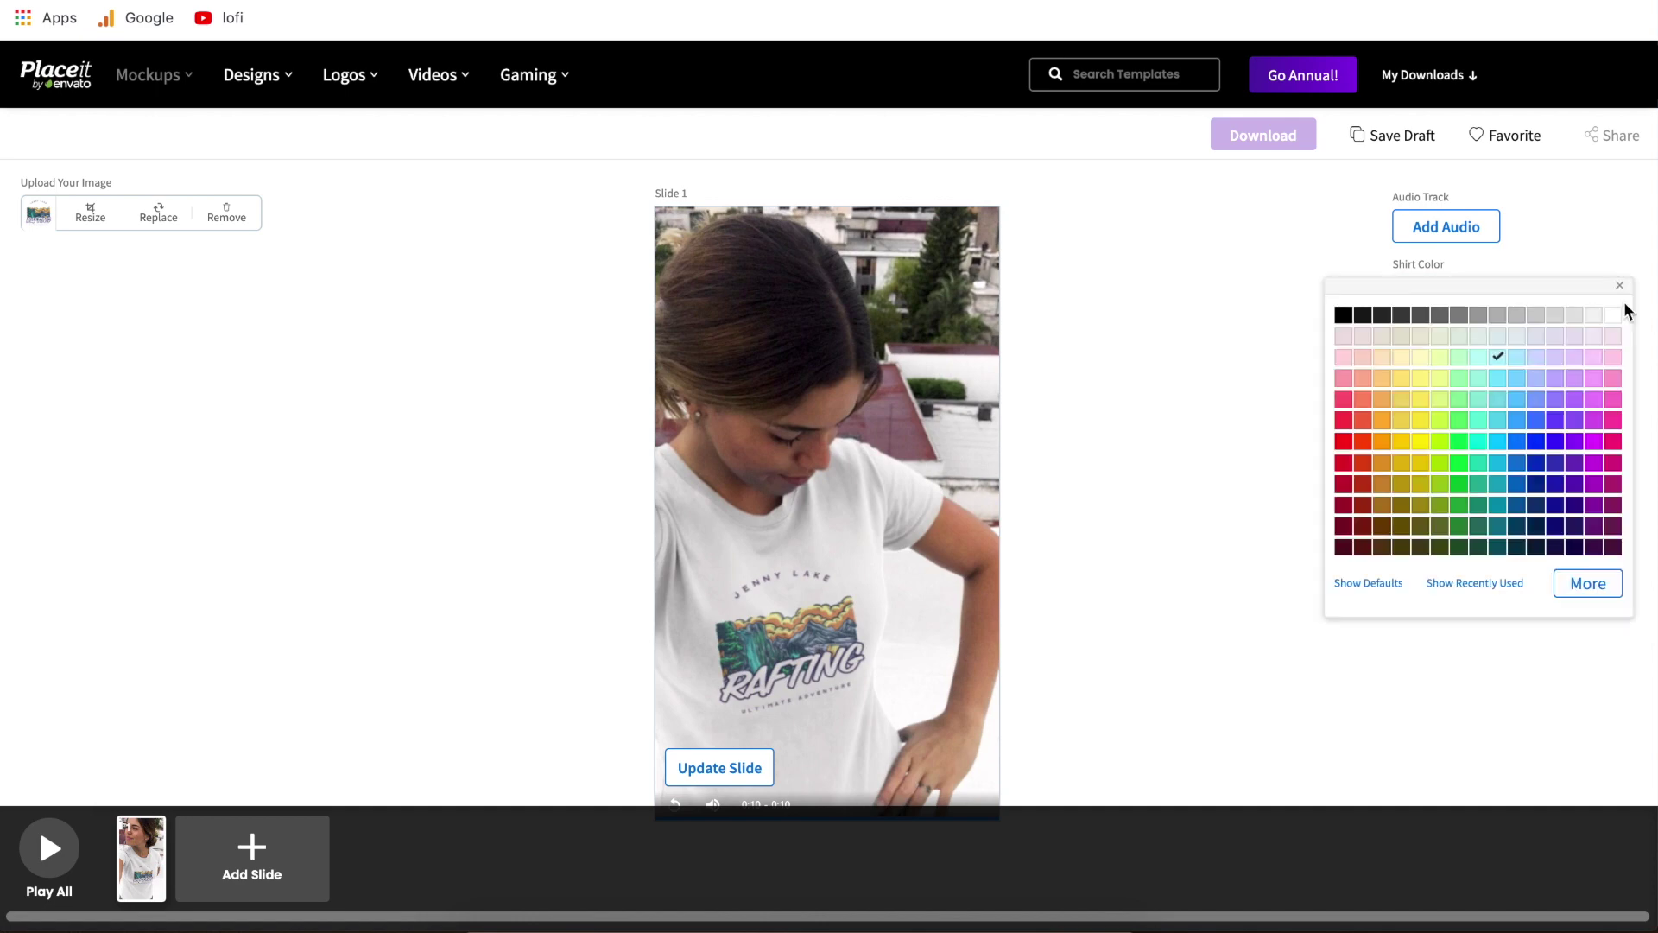
{"action": "left_click", "coordinate": [1592, 593]}
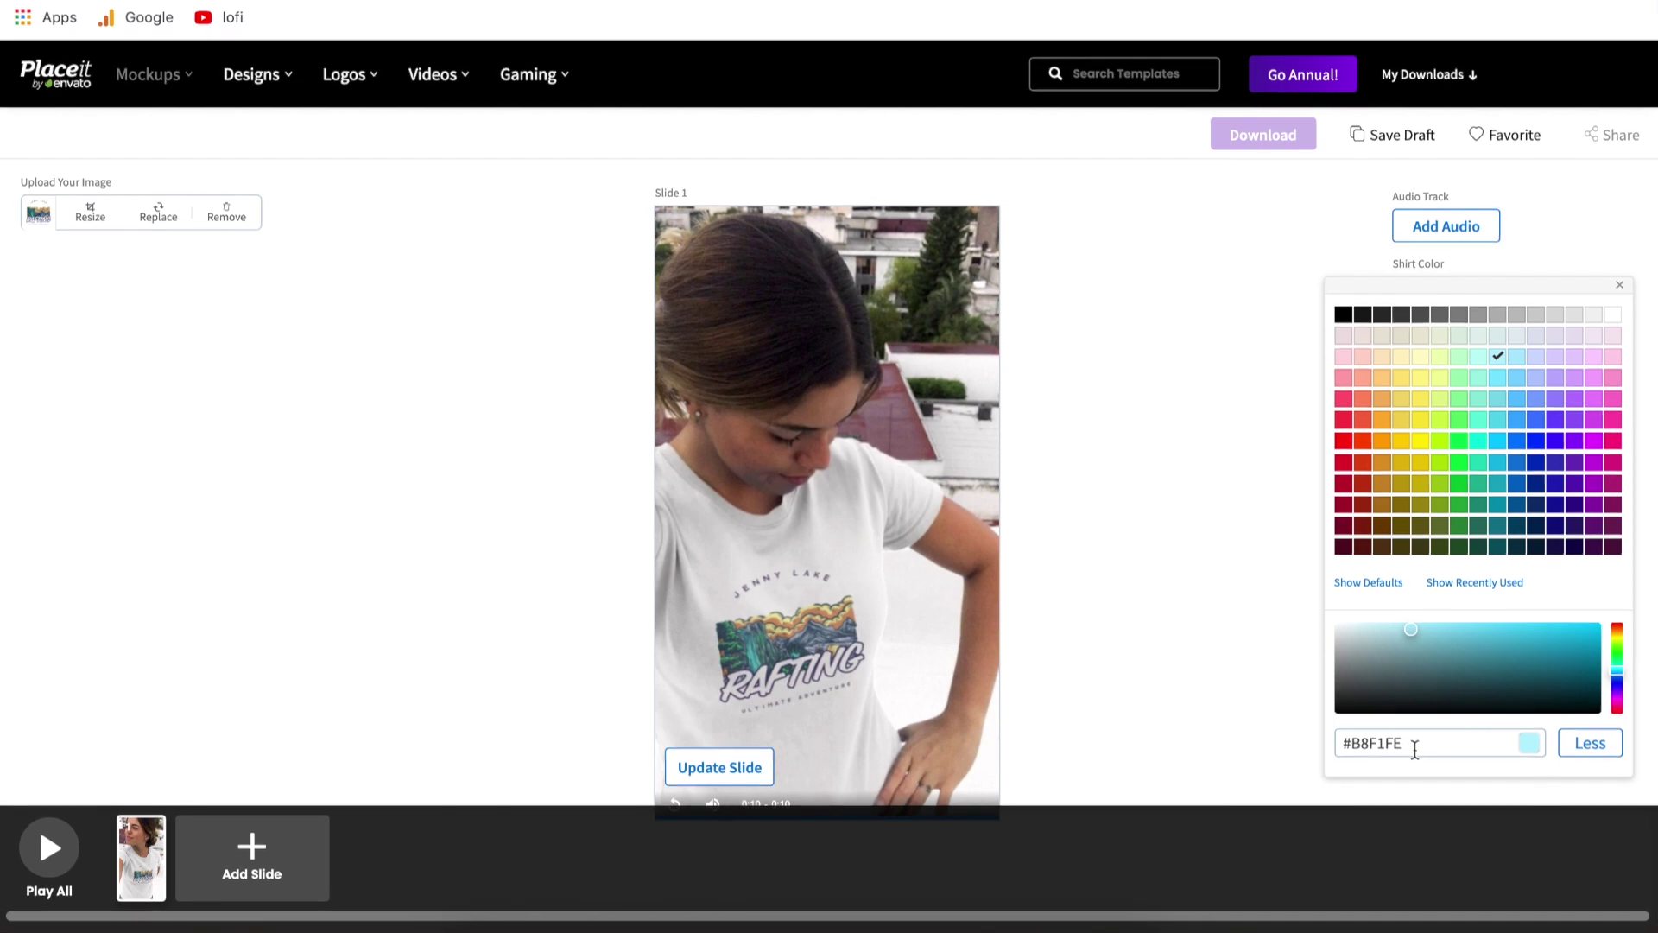
{"action": "left_click", "coordinate": [1302, 623]}
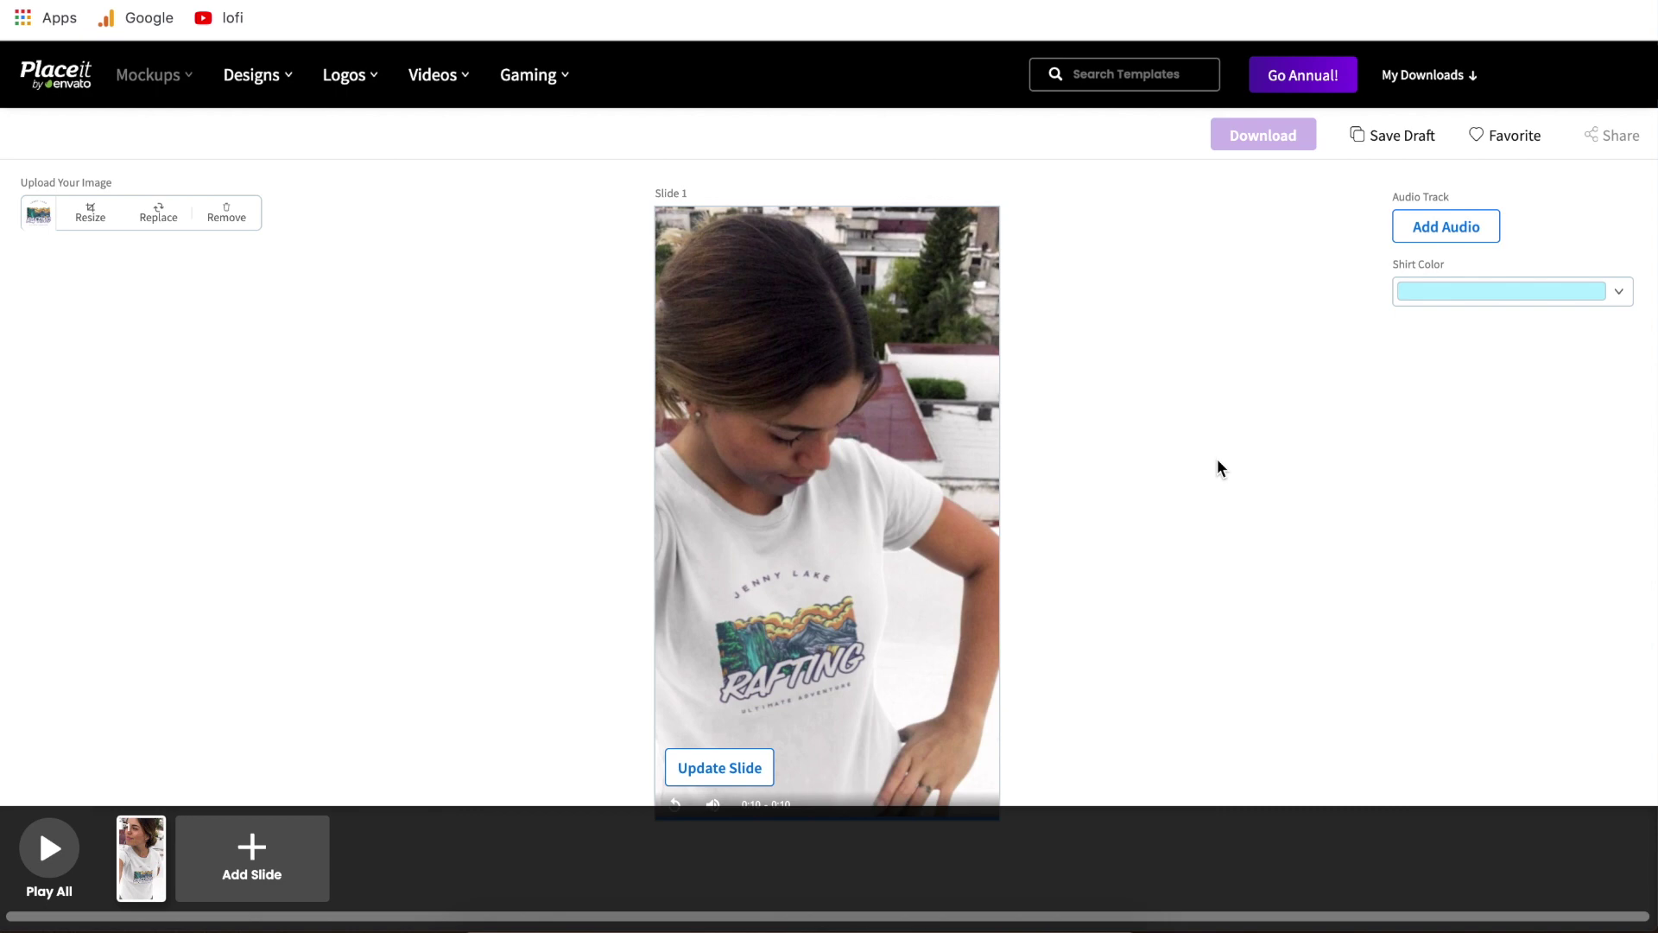
{"action": "left_click", "coordinate": [719, 768]}
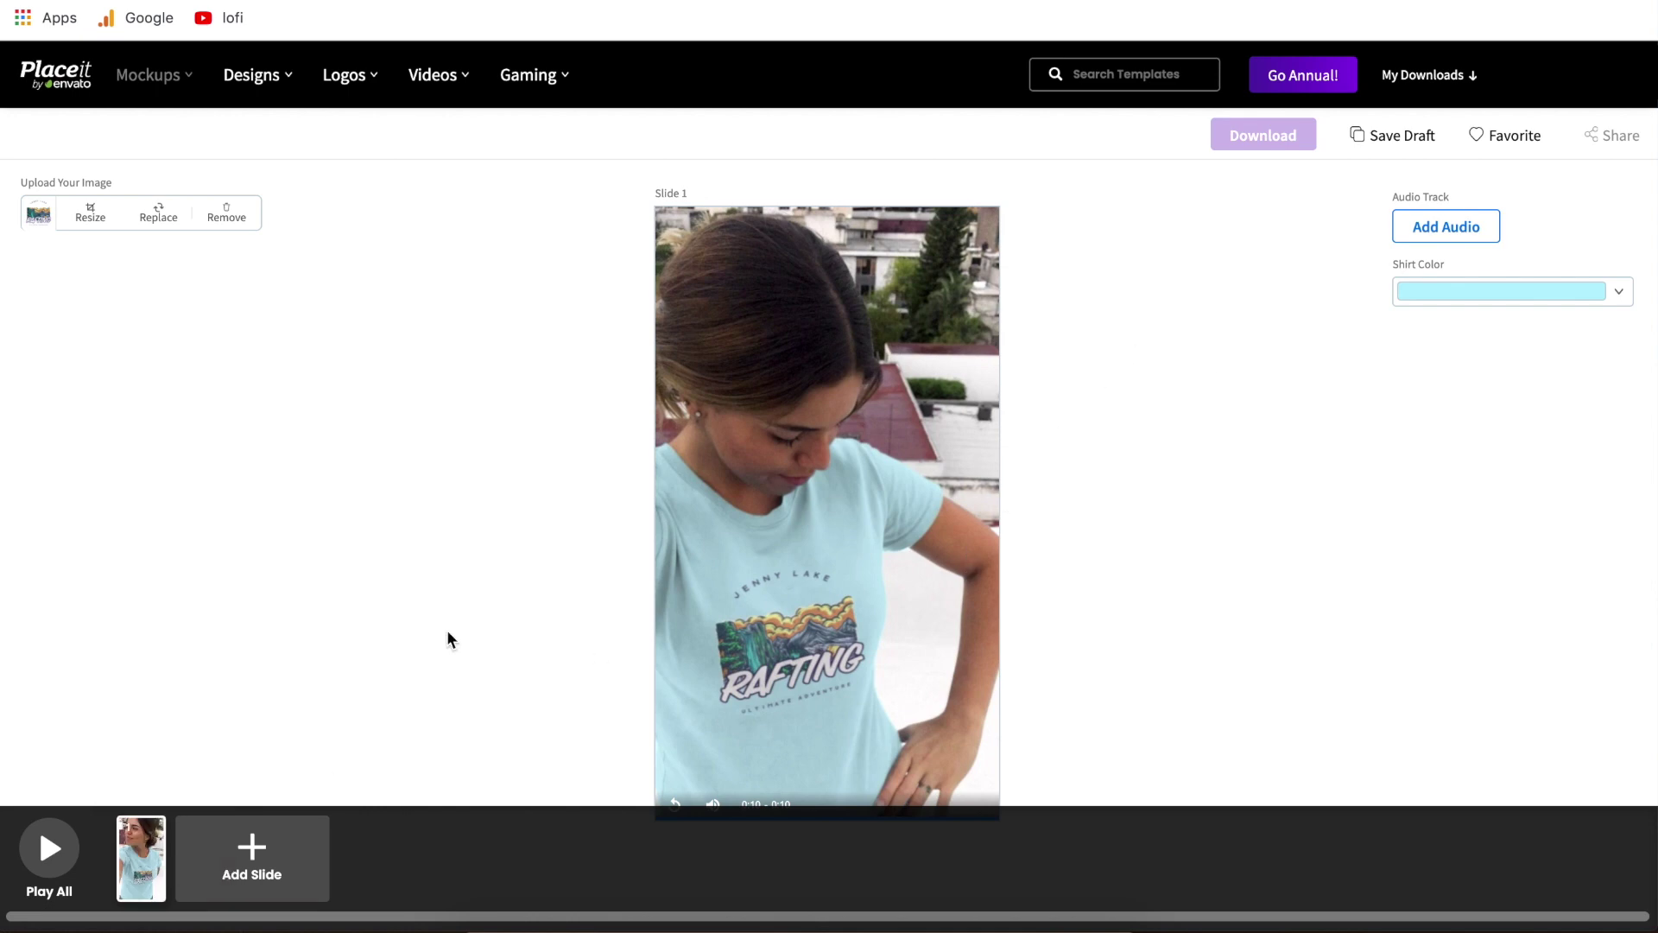
Step: Render and play the full 10-second preview of the light-blue Rafting shirt video
{"action": "left_click", "coordinate": [53, 856]}
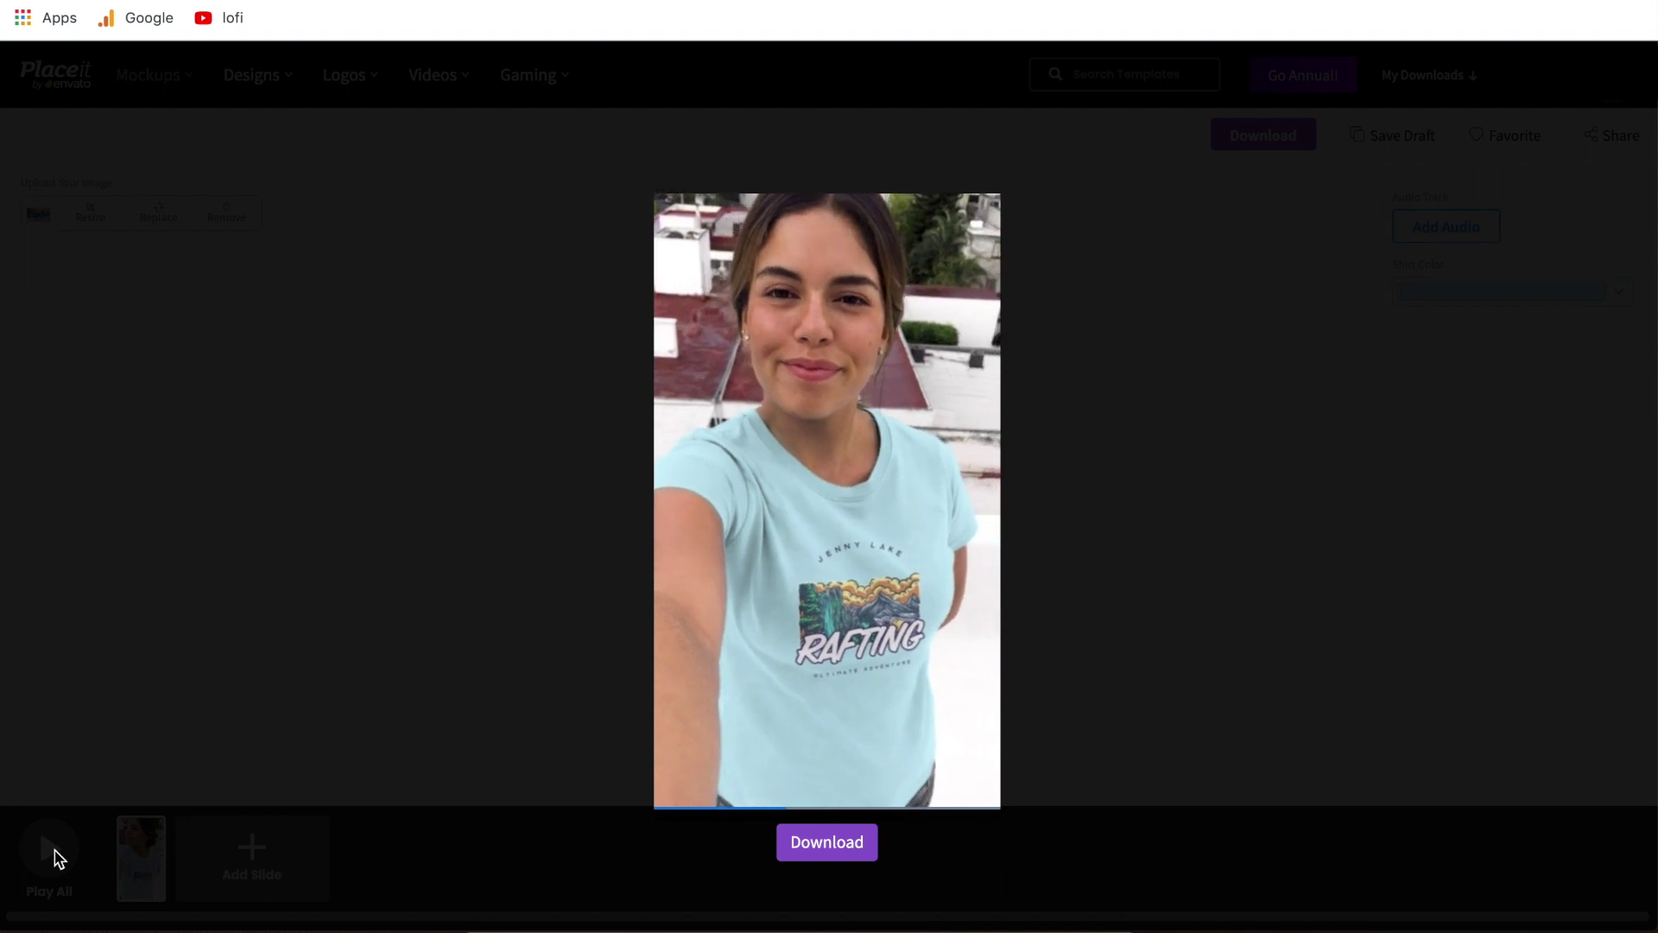
{"action": "mouse_move", "coordinate": [907, 677]}
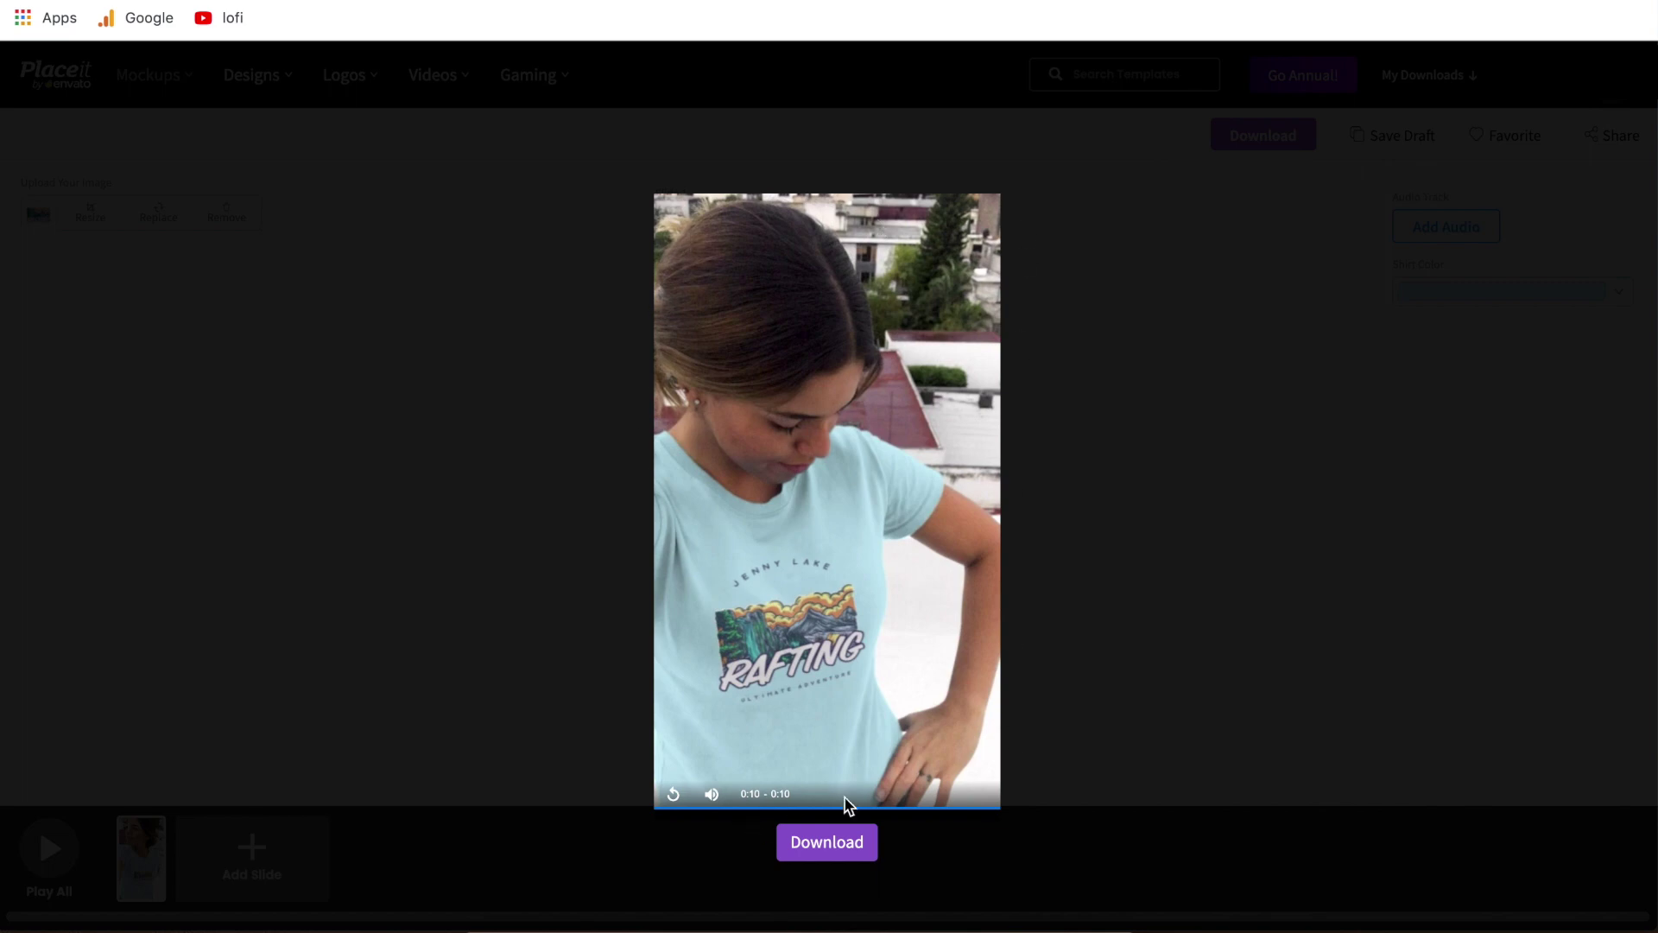
Step: Download the Rafting selfie video as an MP4 and play it in the video player
{"action": "left_click", "coordinate": [827, 844]}
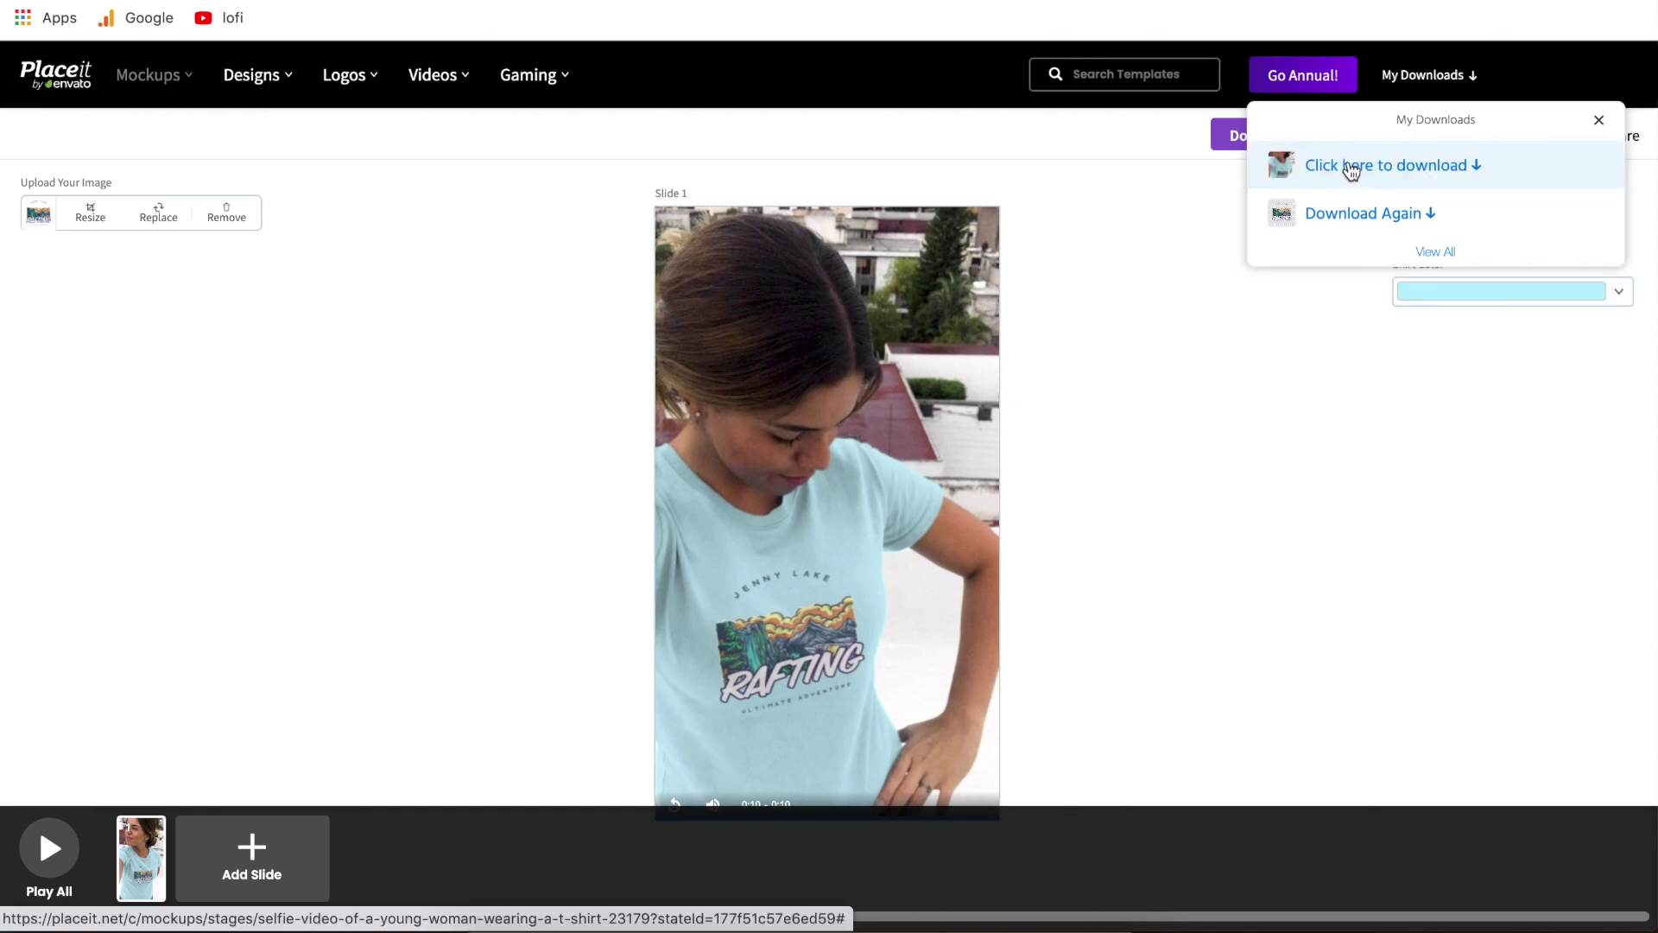
{"action": "left_click", "coordinate": [1352, 169]}
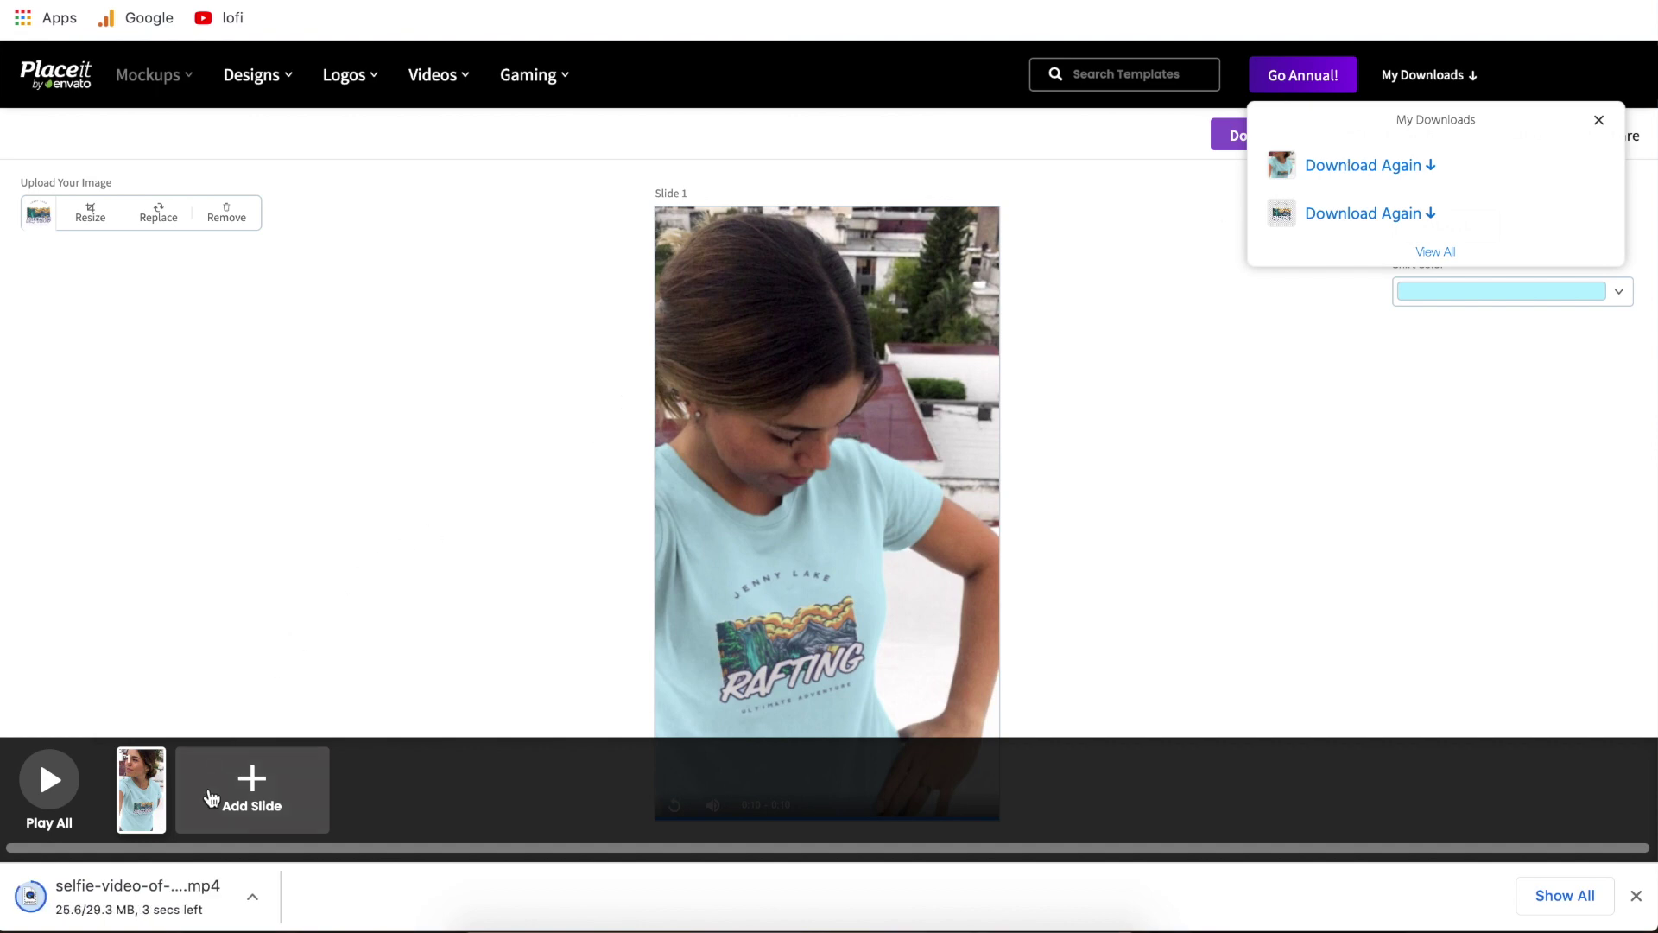
{"action": "left_click", "coordinate": [173, 904]}
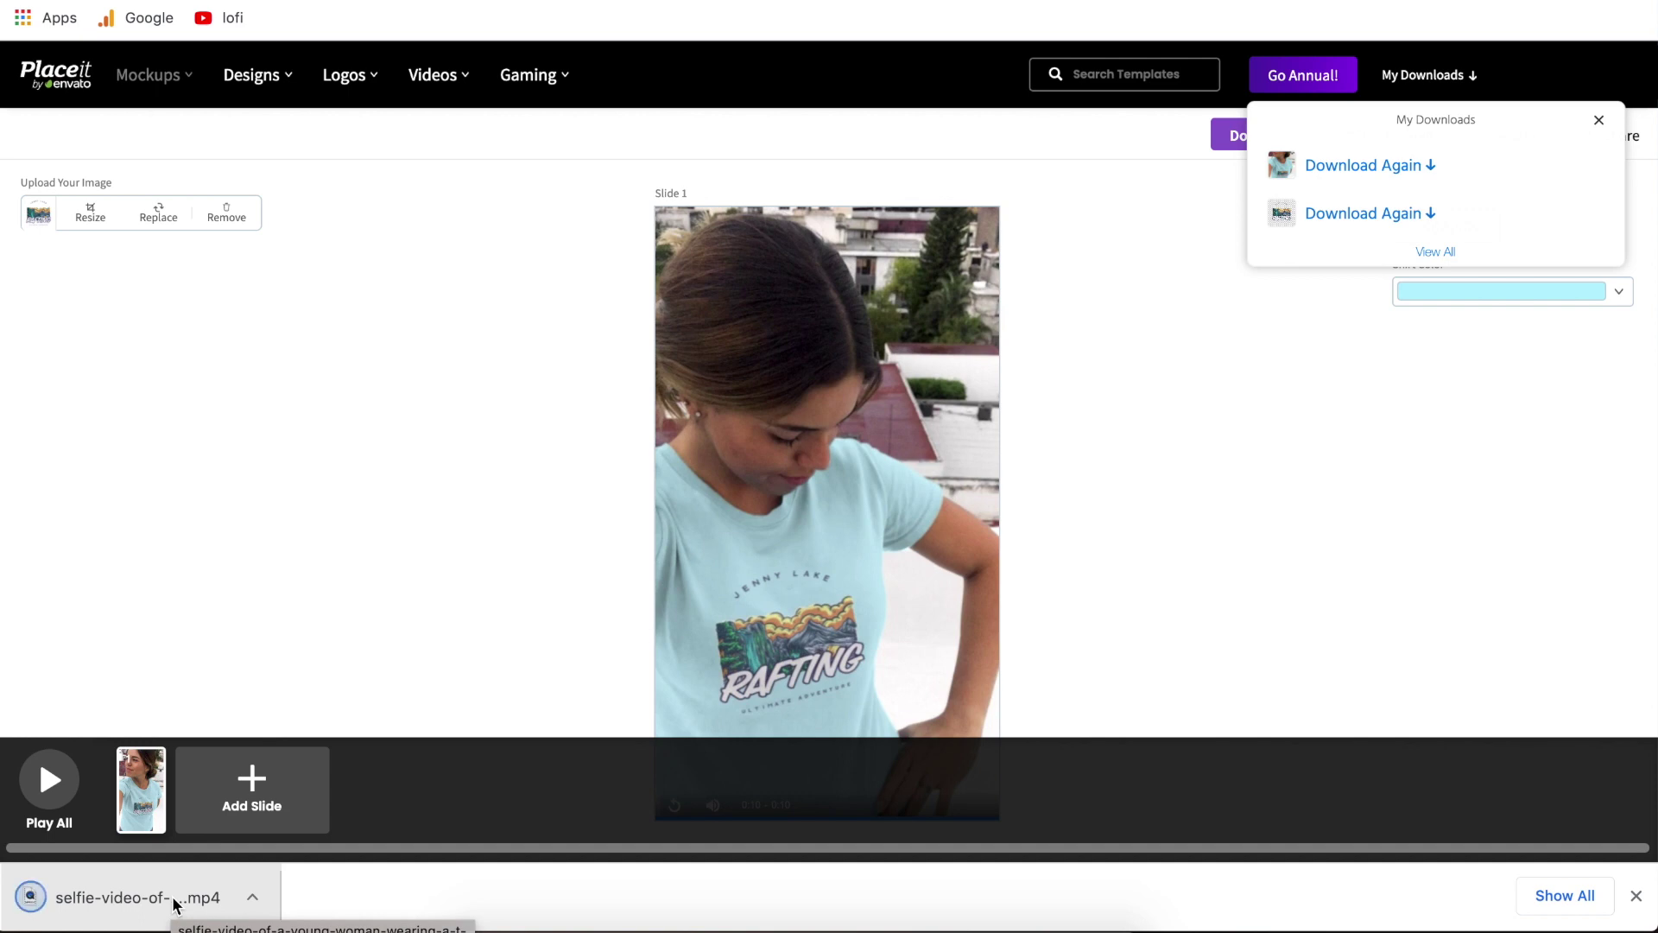
{"action": "left_click", "coordinate": [678, 696]}
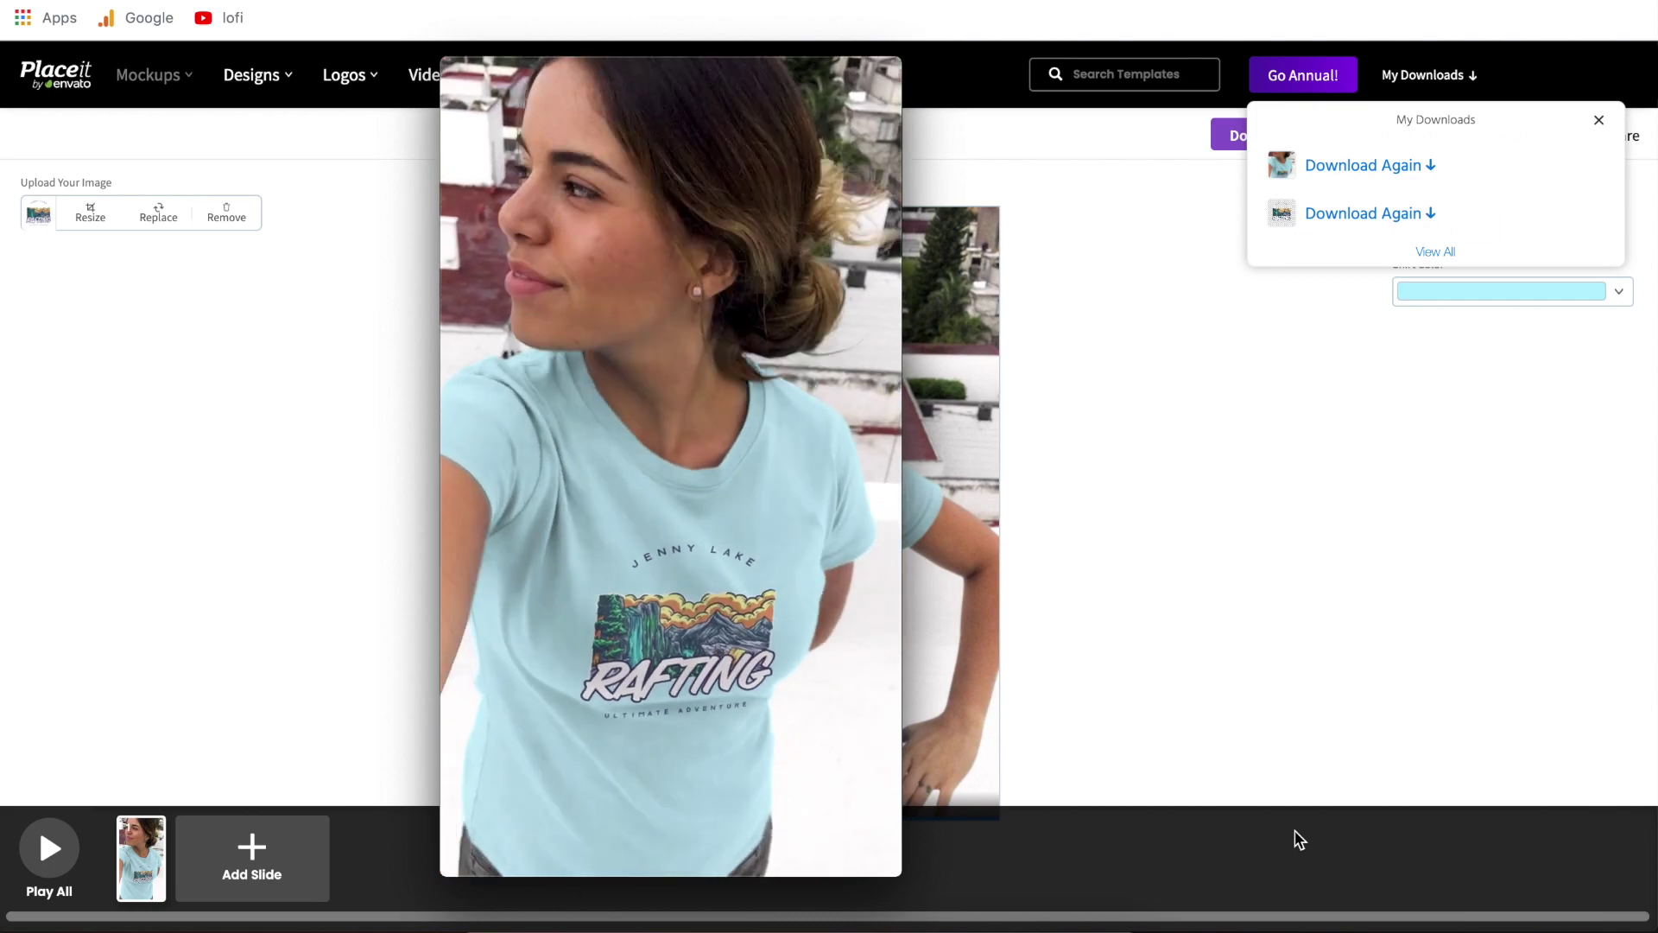
{"action": "mouse_move", "coordinate": [808, 164]}
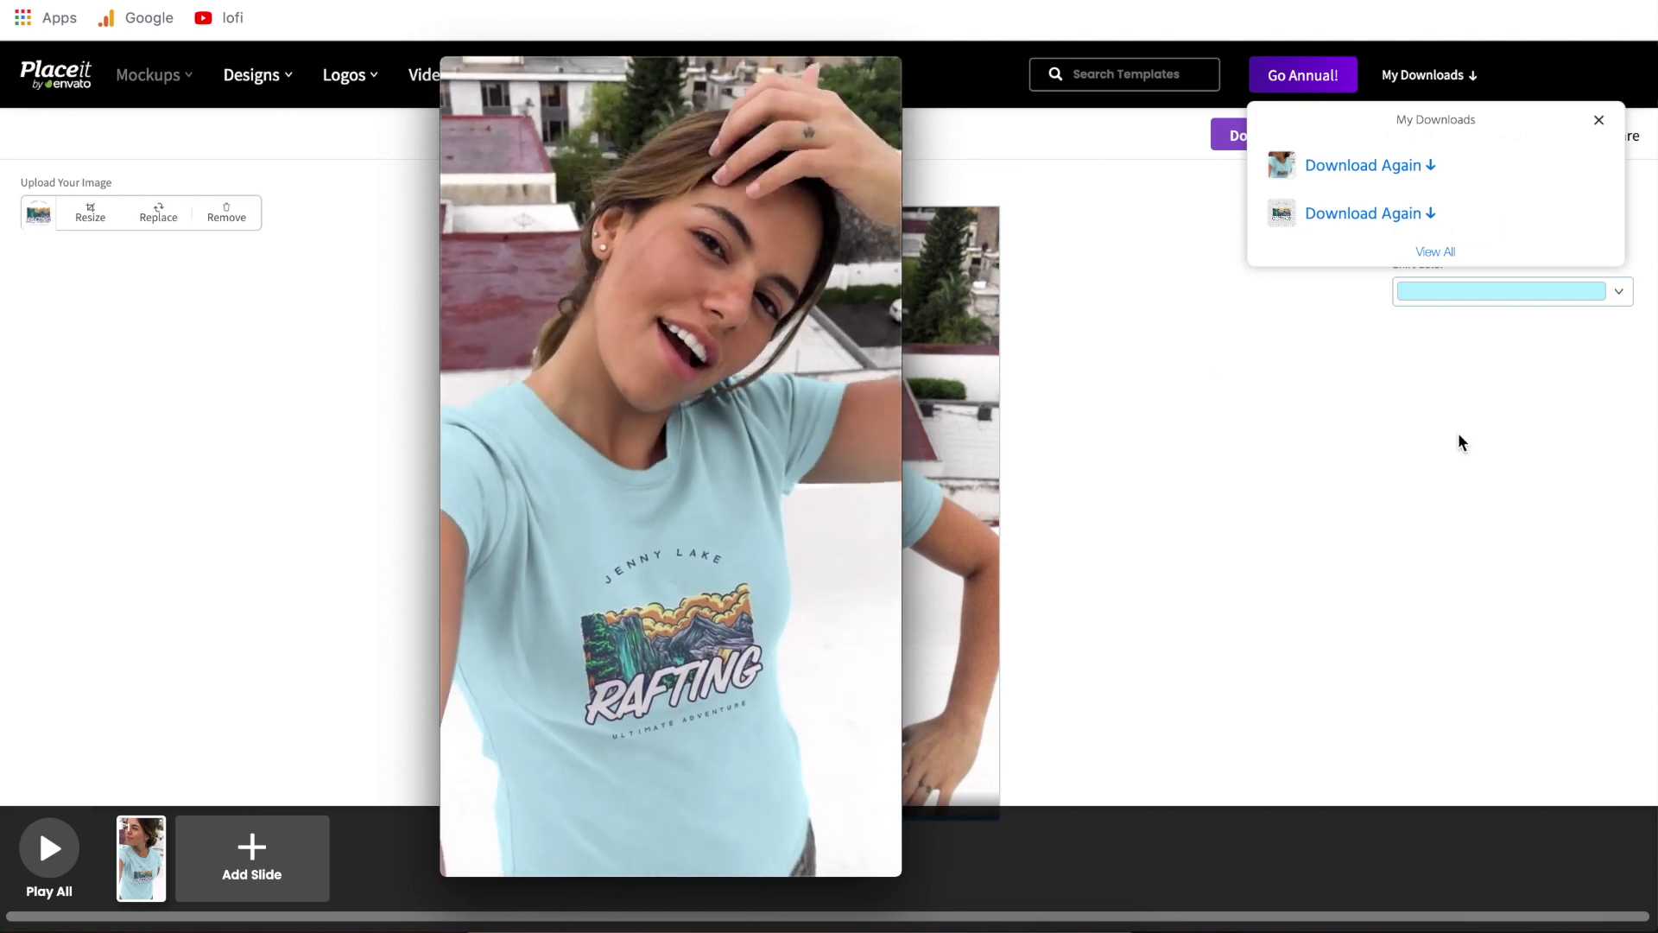